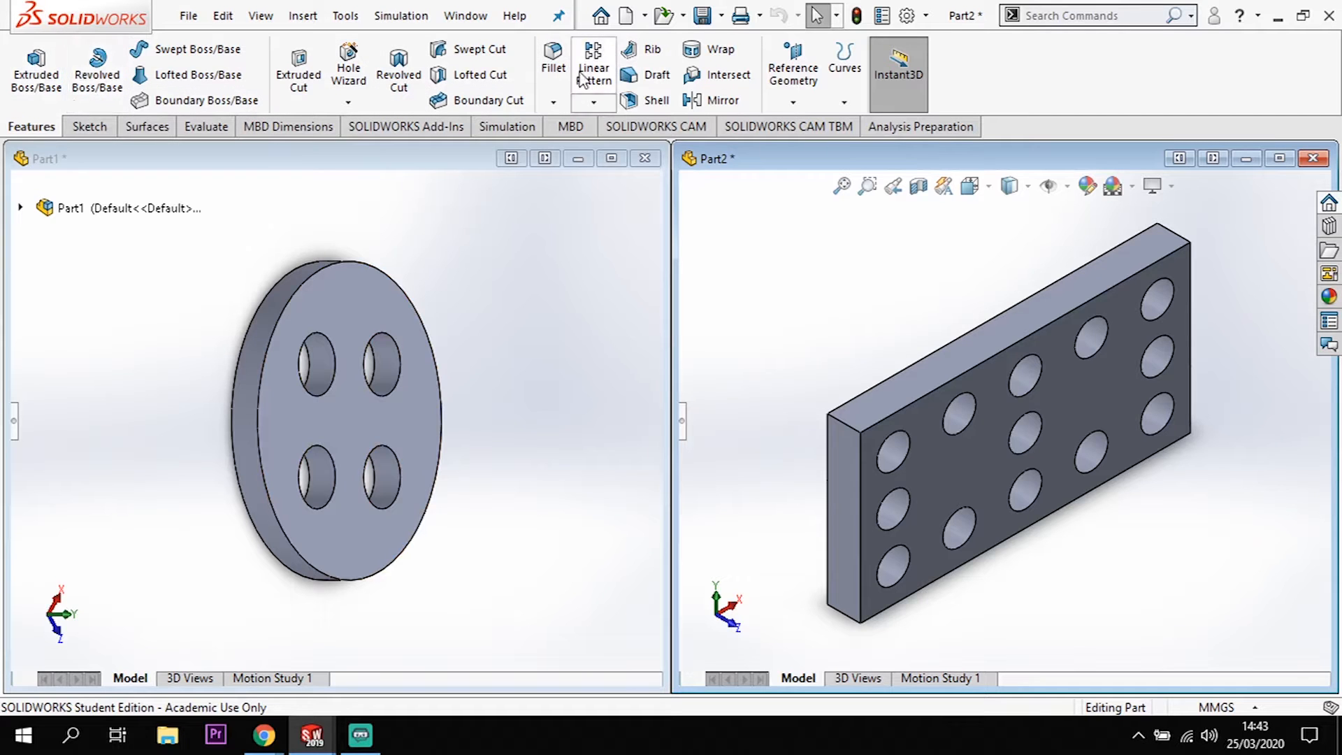
left_click(89, 127)
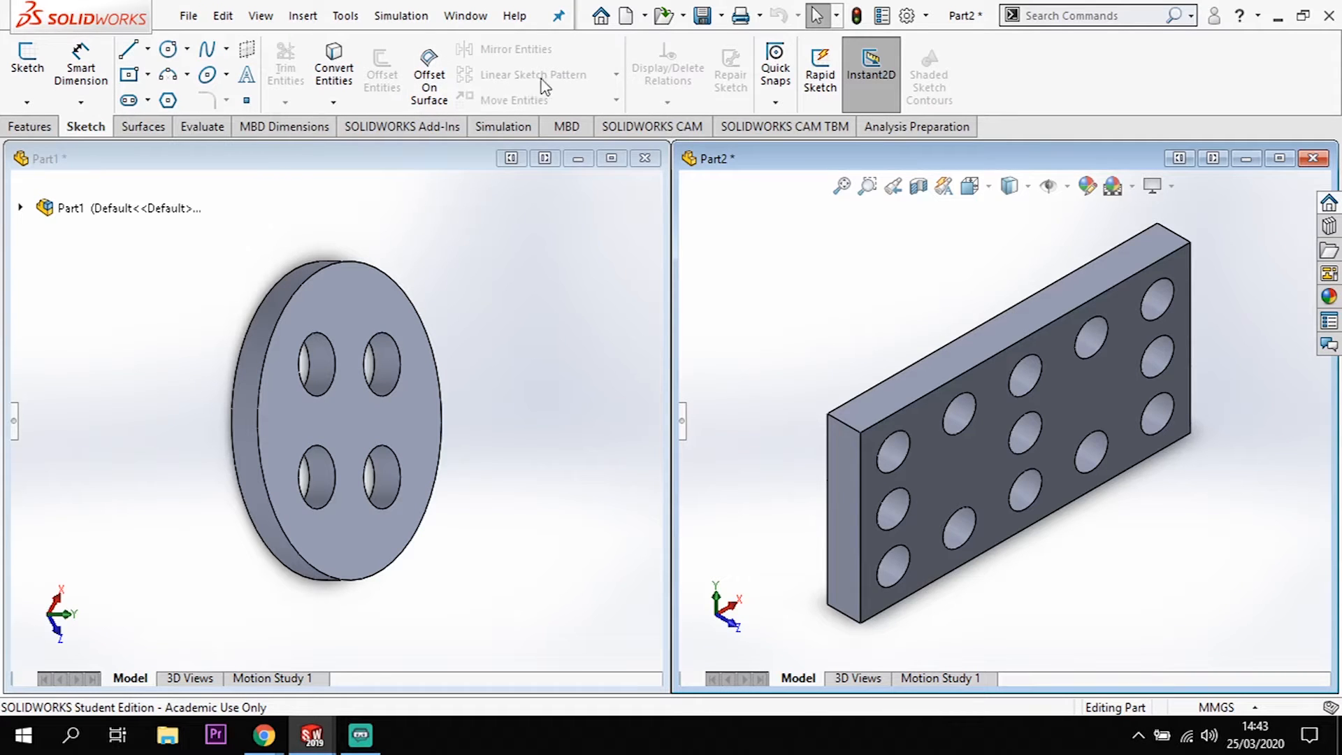
left_click(32, 127)
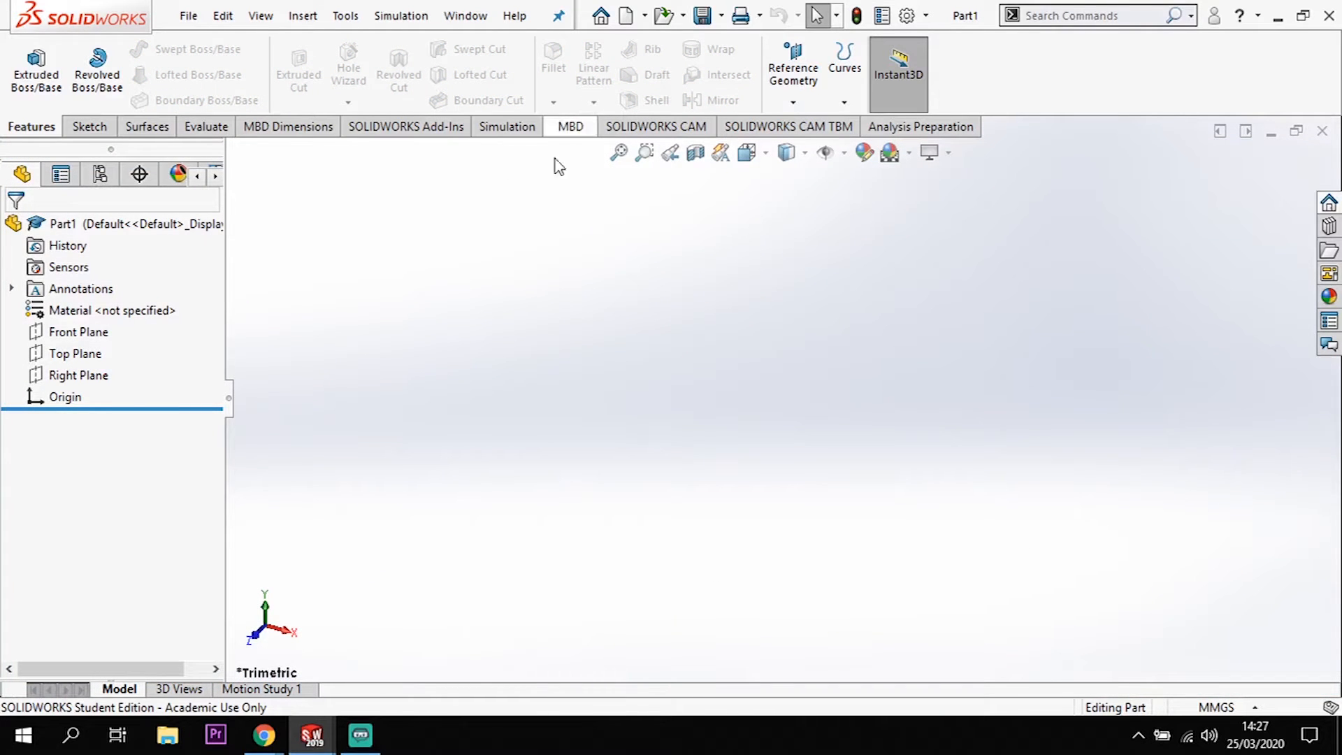
Start a sketch on the Top Plane and draw a circle about 118 mm in diameter centred on the origin
left_click(76, 354)
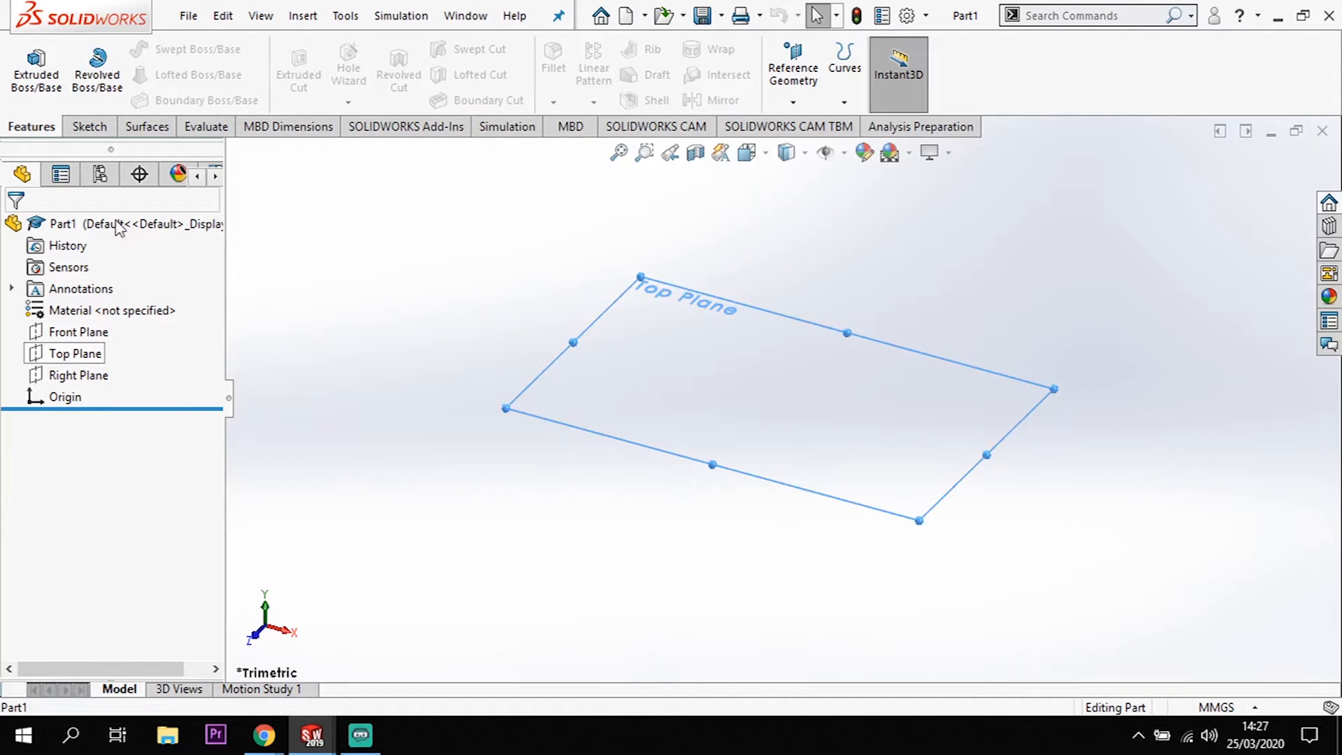
left_click(100, 130)
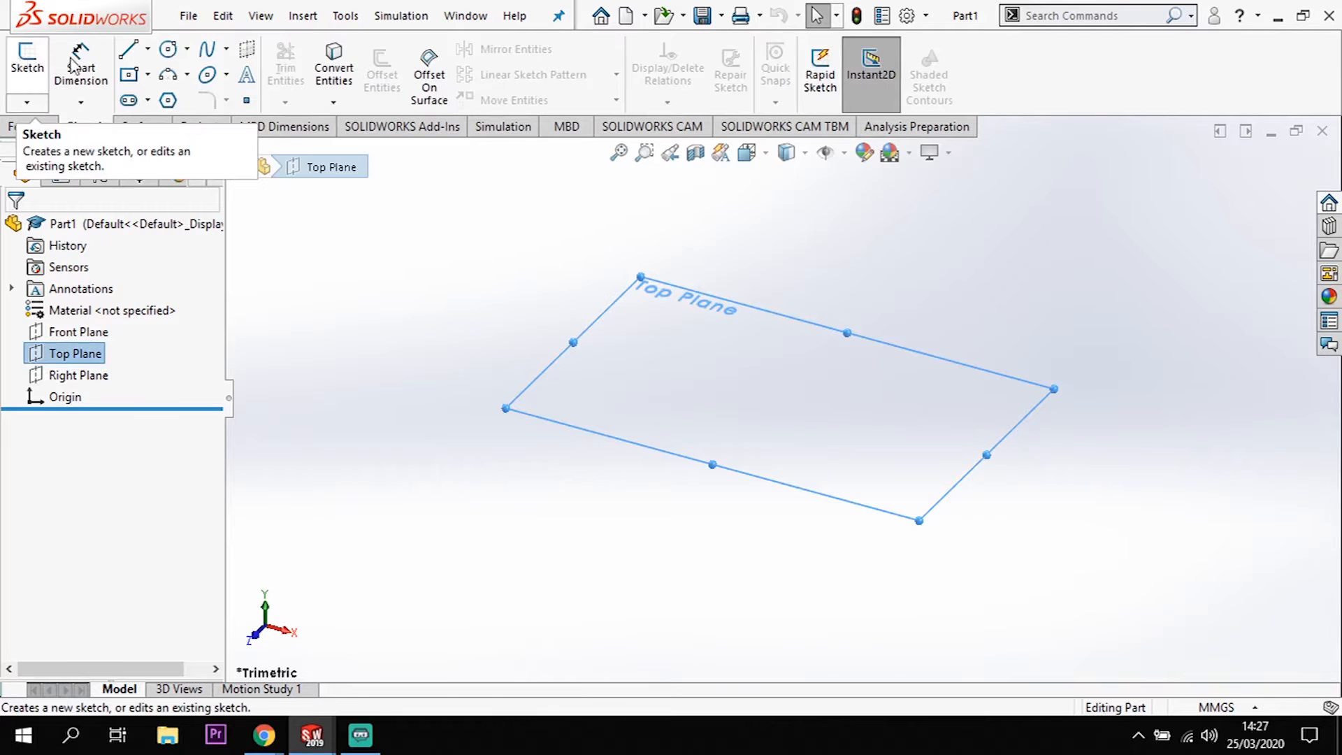
left_click(168, 49)
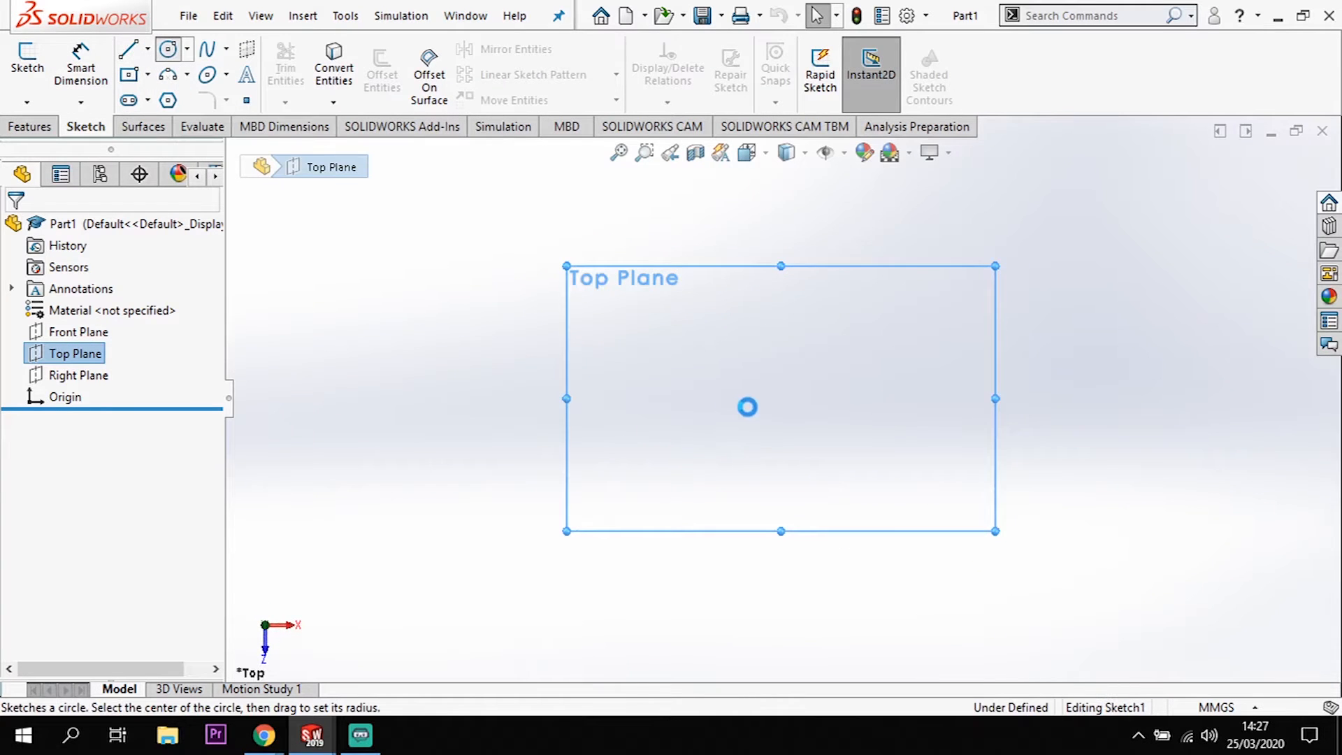
left_click(781, 399)
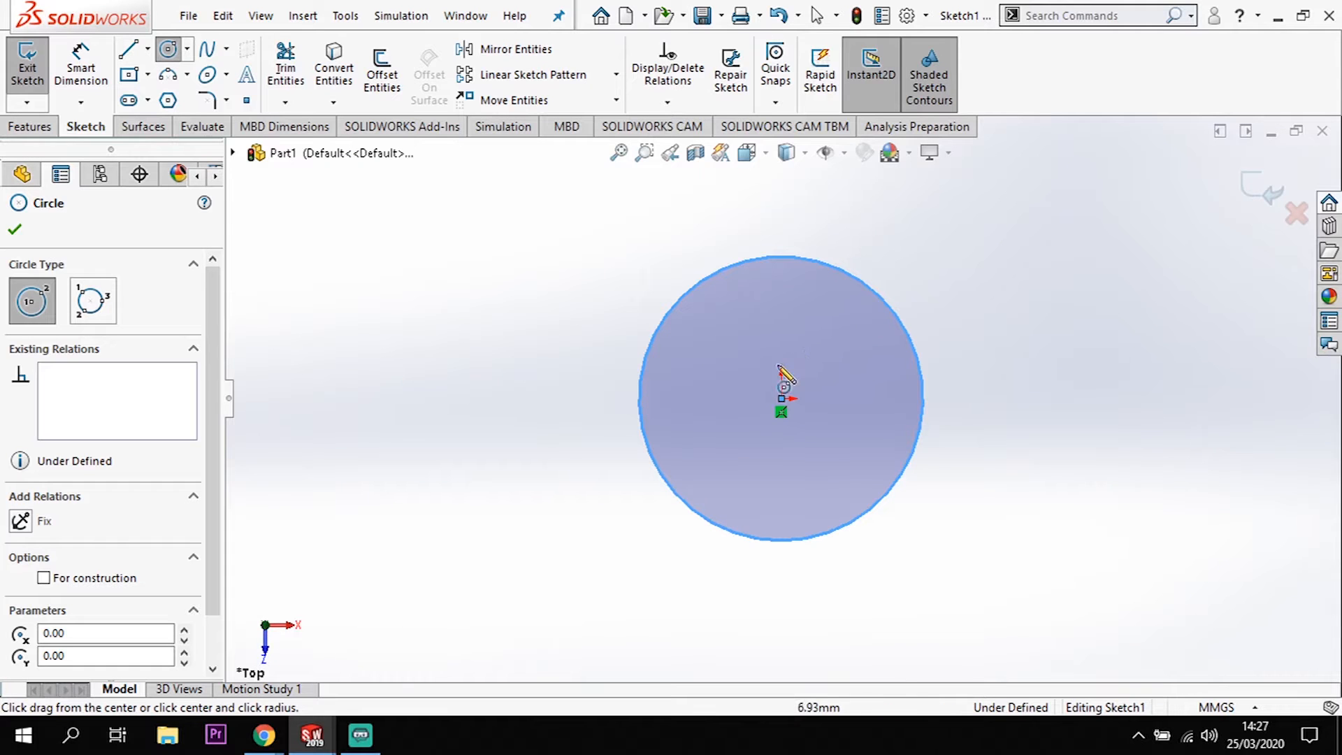
Dimension the circle's diameter and set it to 100 mm
left_click(80, 61)
left_click(888, 301)
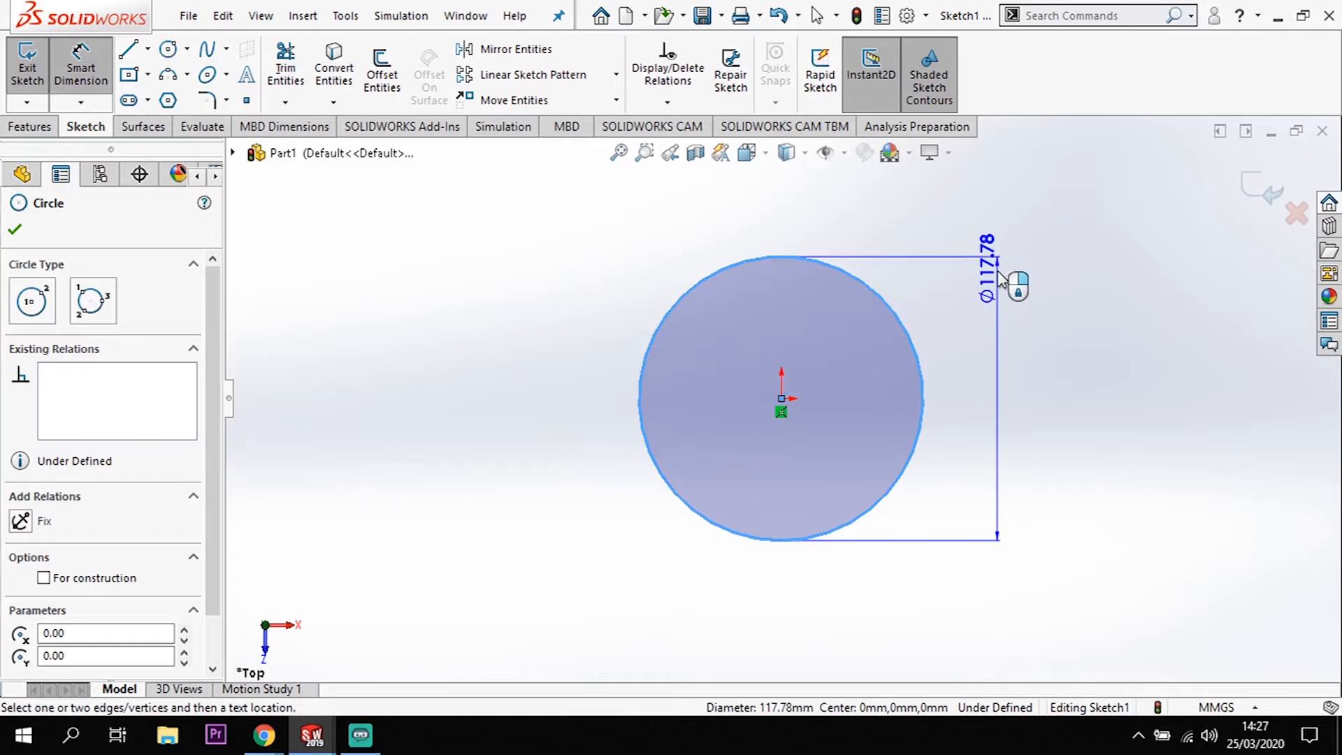
left_click(1006, 286)
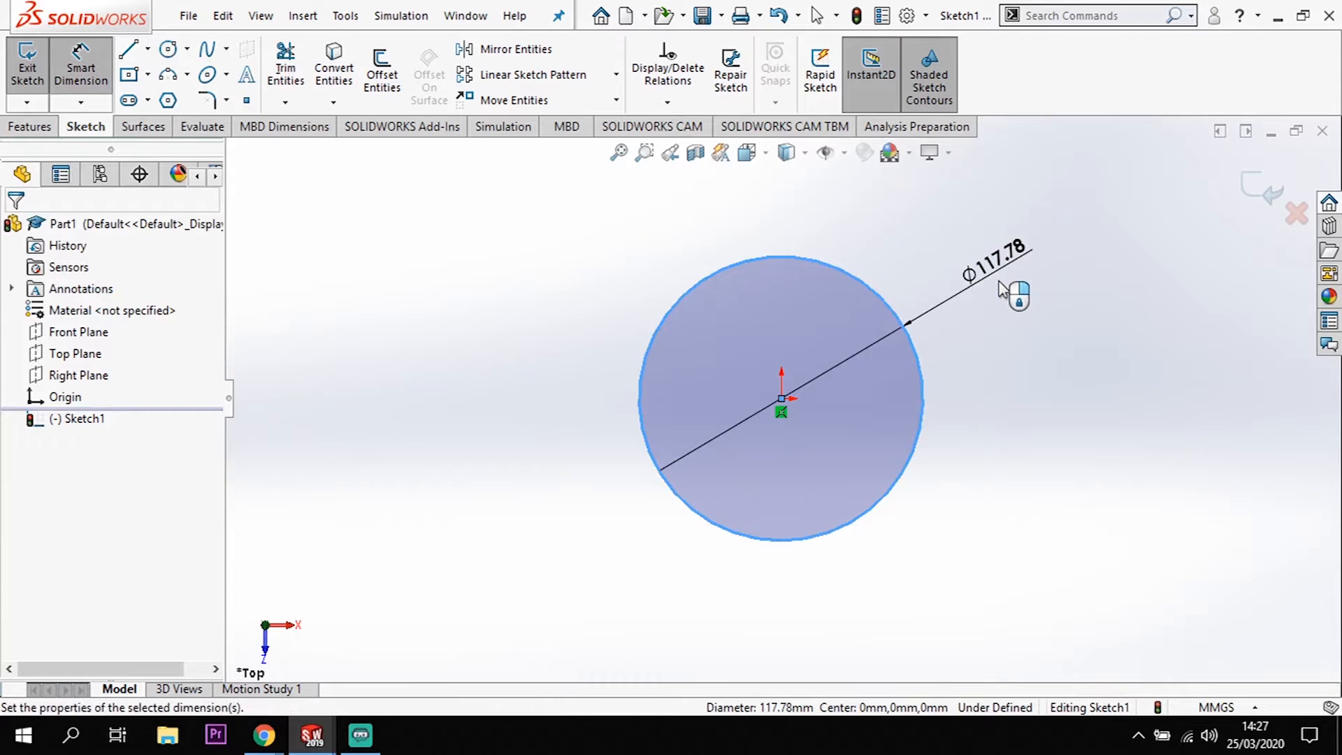
type("100")
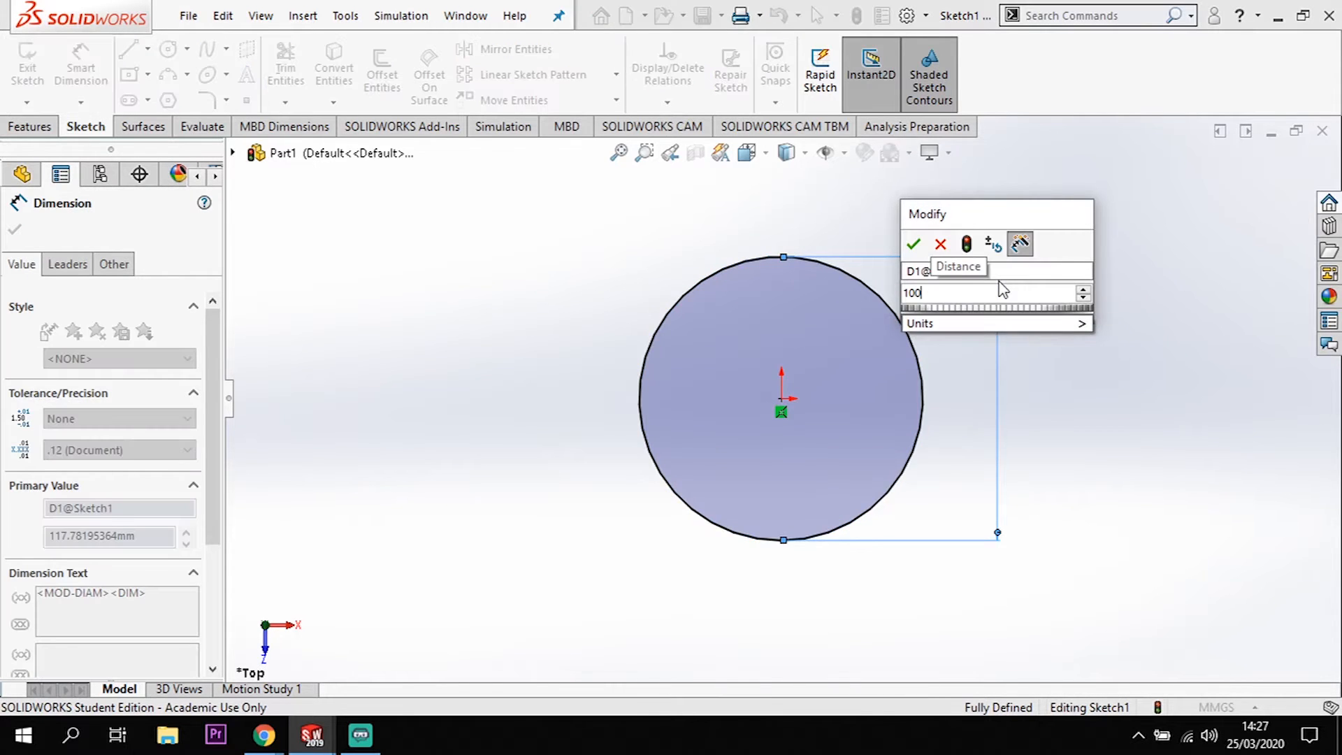
key("Return")
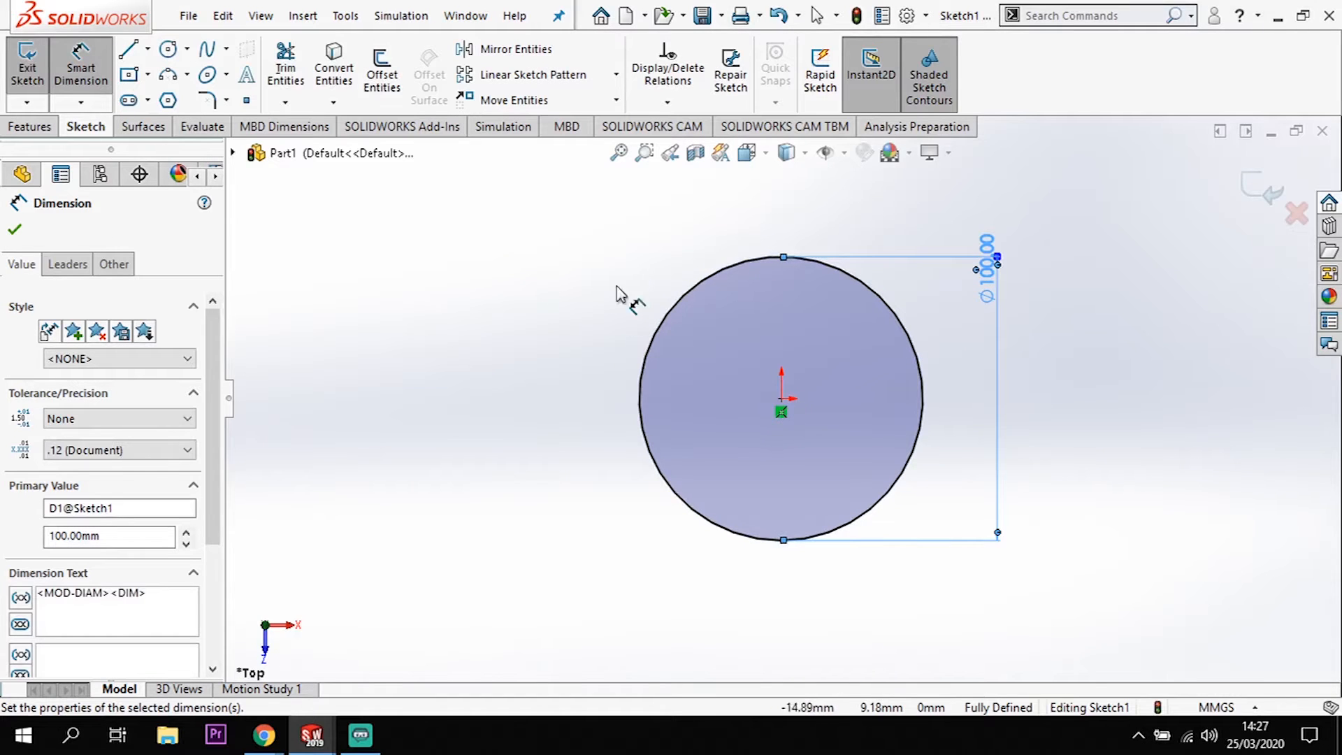
Sketch a second, smaller circle about 60 mm in diameter, centred on the origin inside the 100 mm circle
left_click(168, 49)
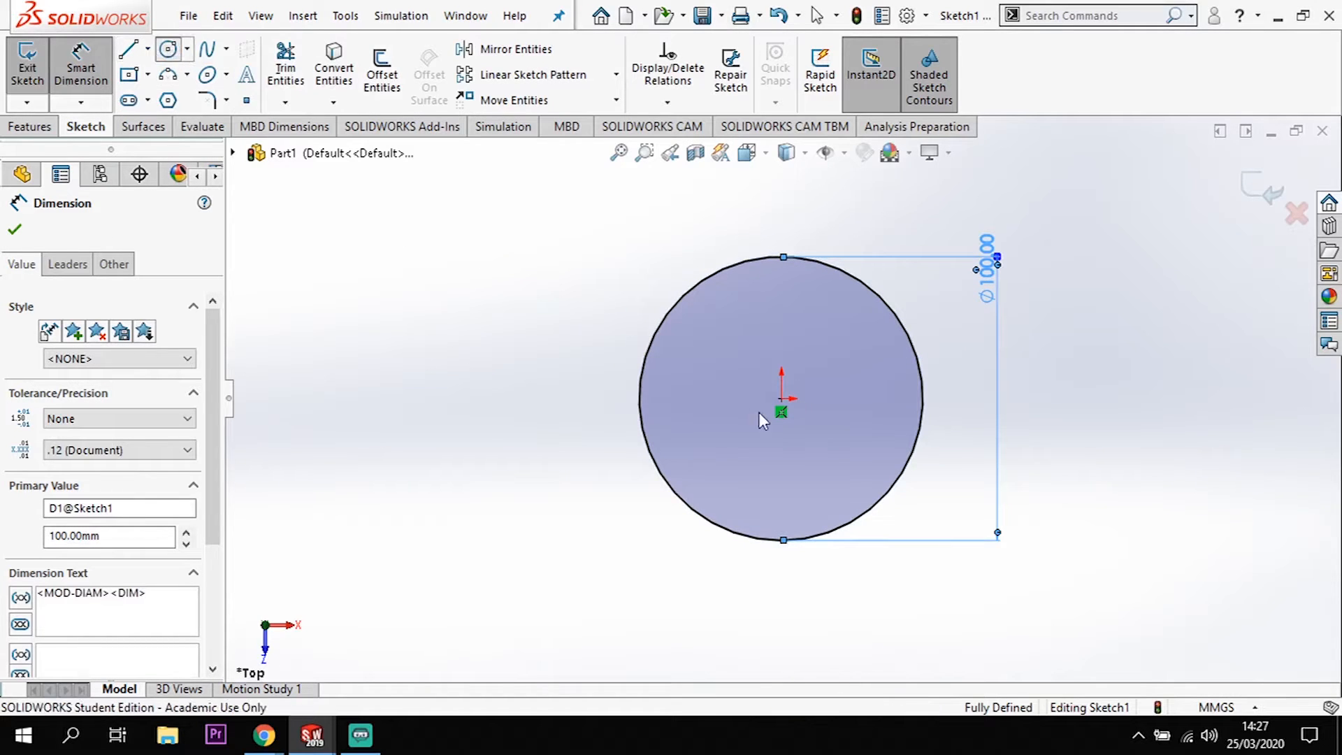
left_click(782, 399)
left_click(802, 316)
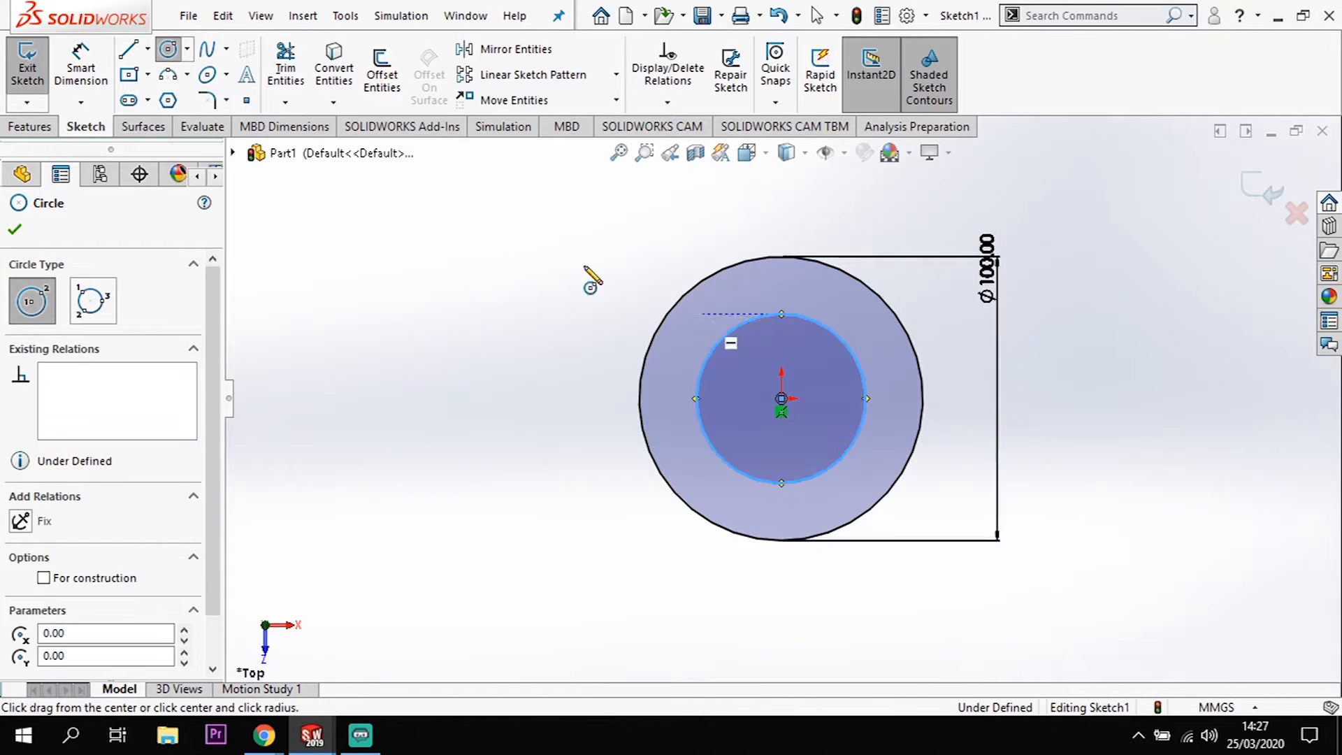
Dimension the inner circle's diameter and set it to 50 mm
left_click(89, 68)
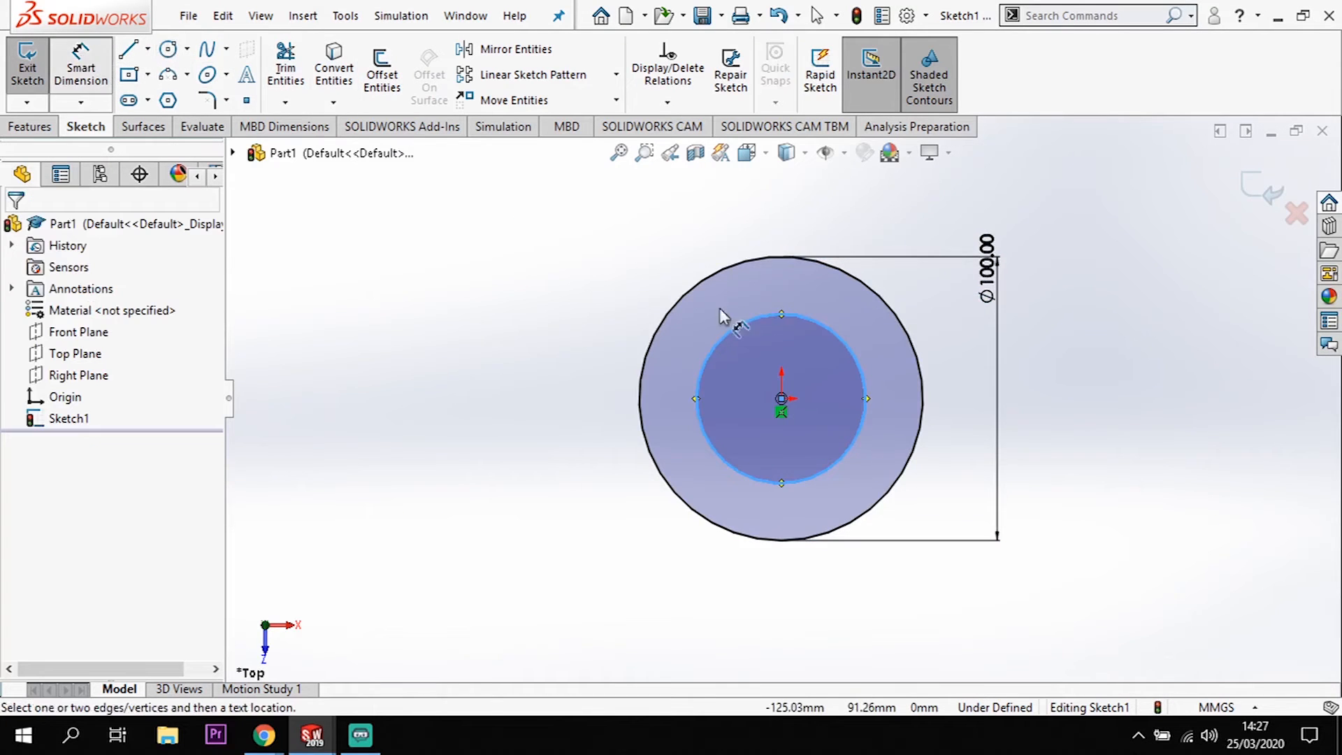
left_click(851, 362)
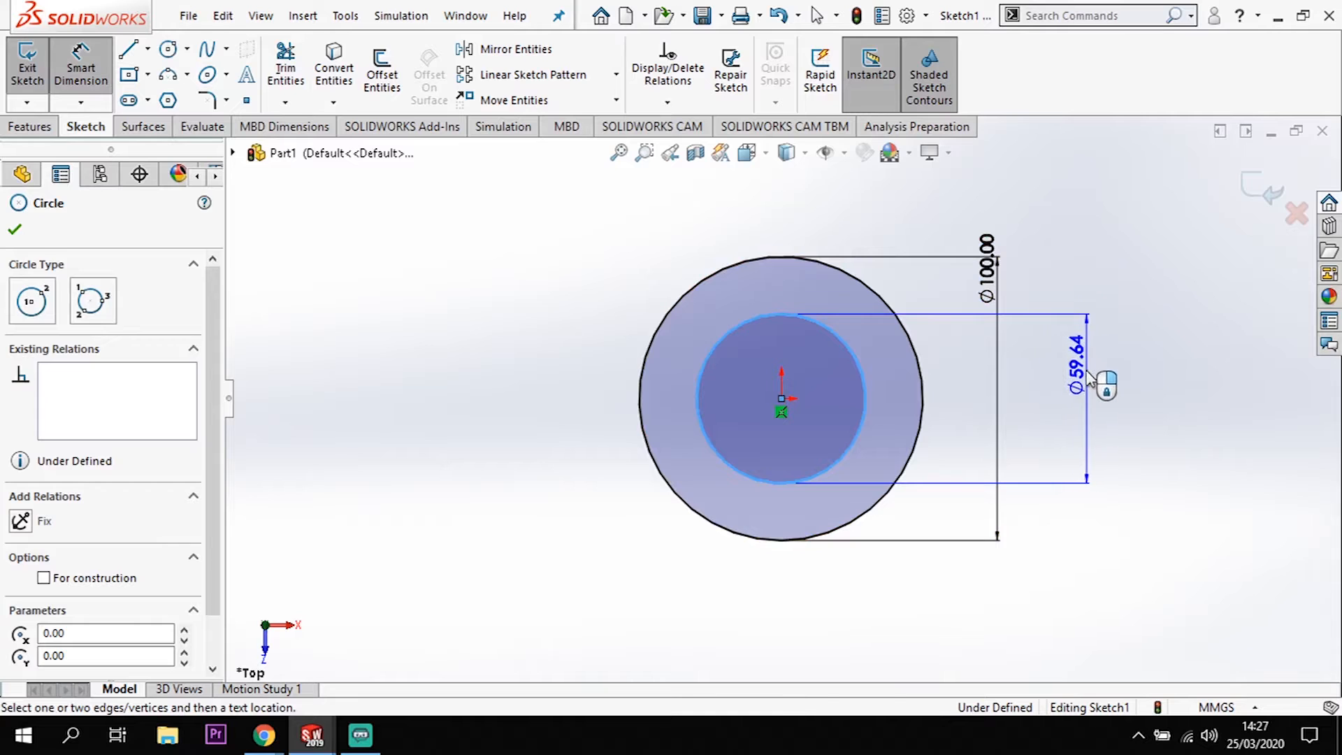
left_click(1086, 376)
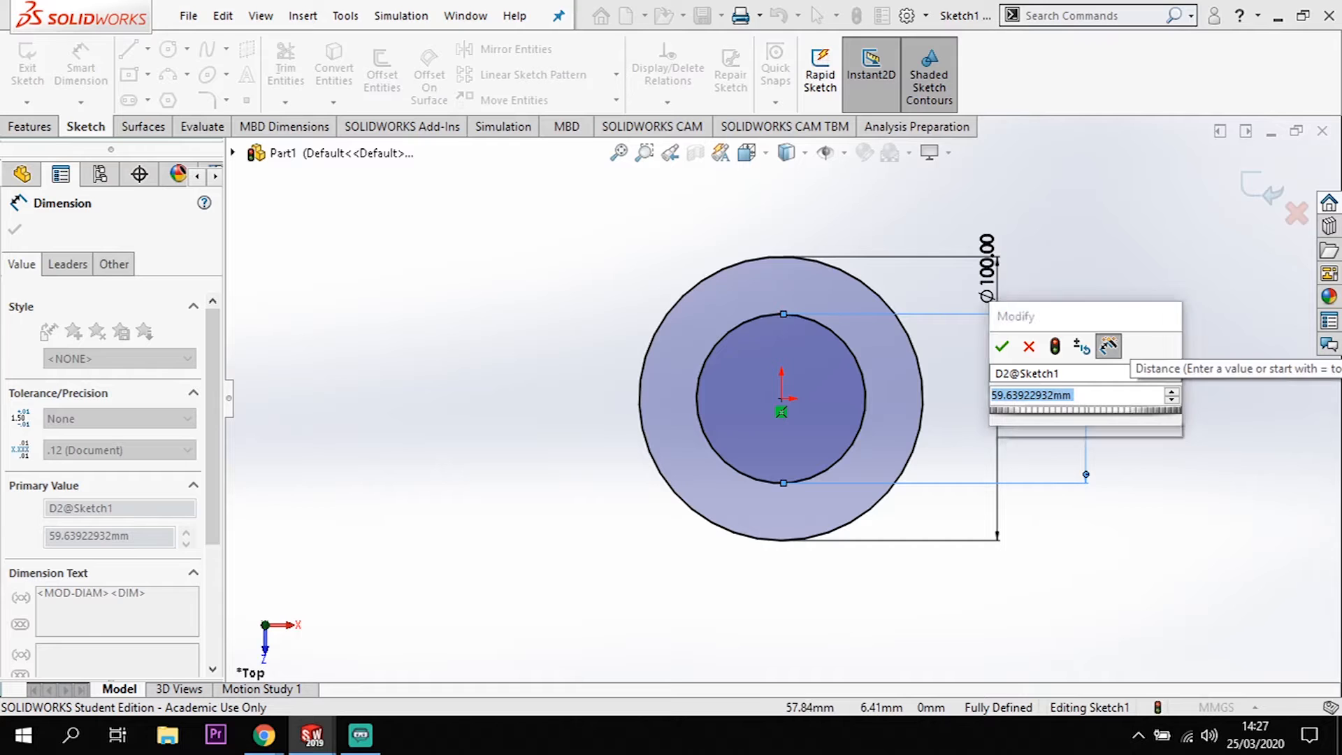
type("50")
key("Return")
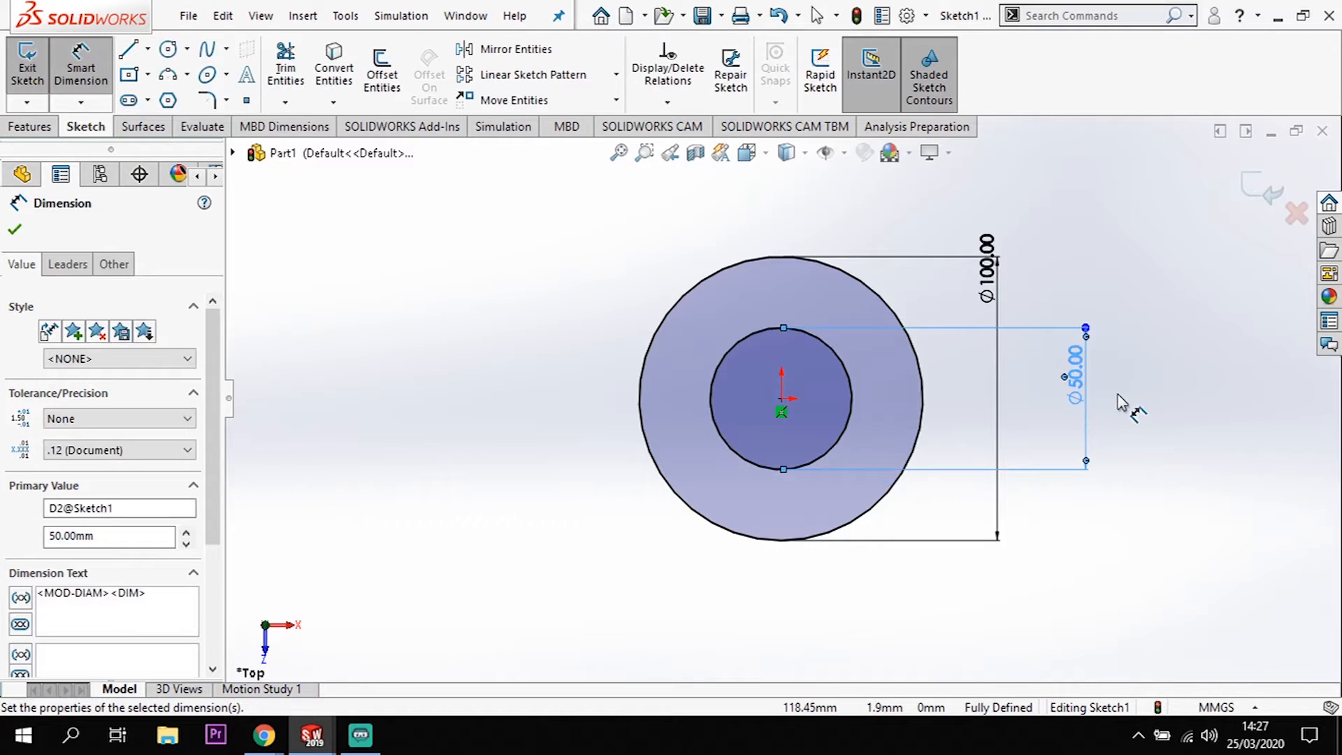
key("Escape")
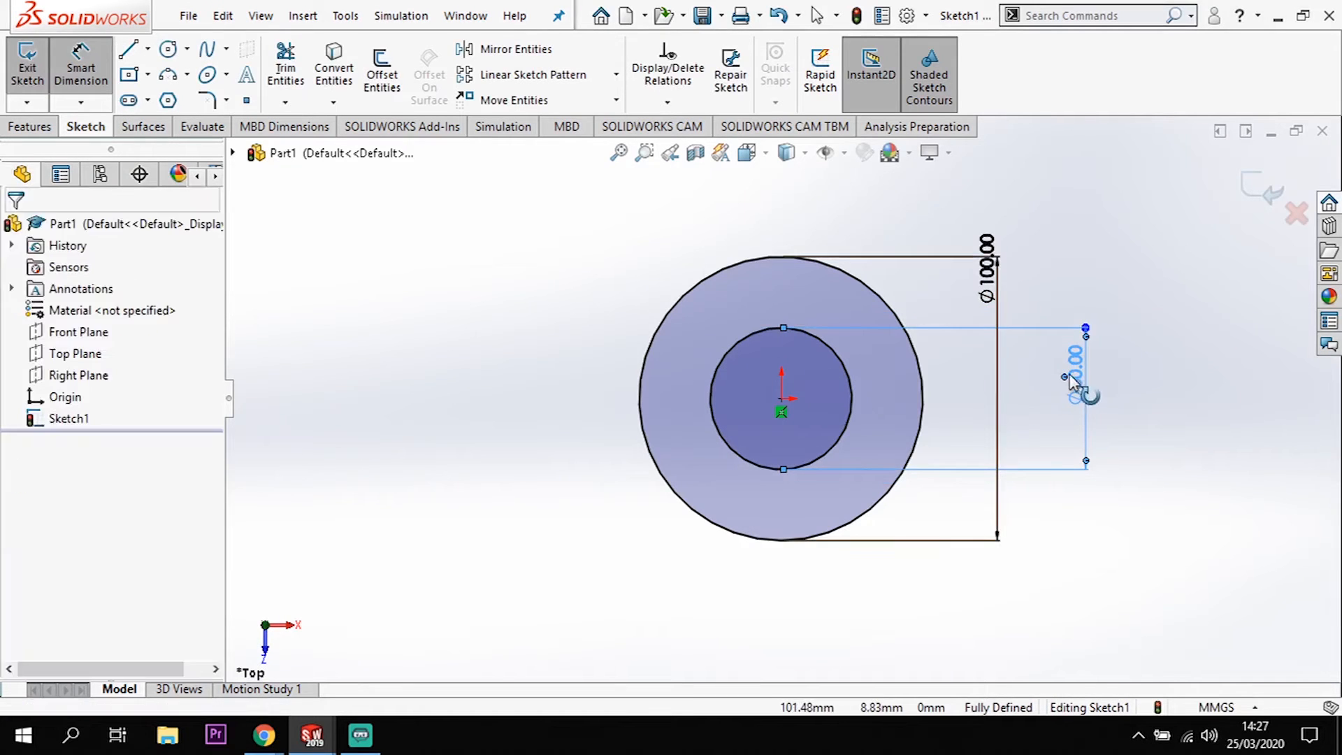
key("Escape")
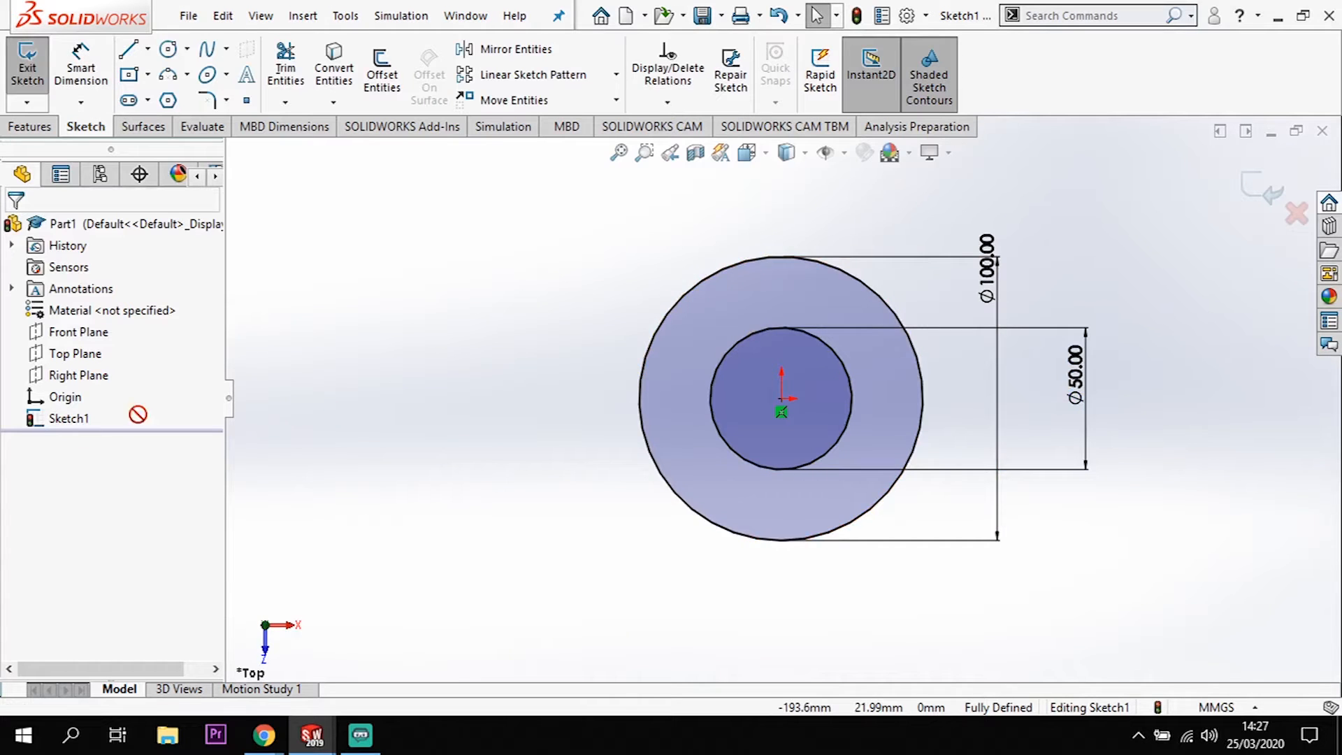
Convert the 50 mm inner circle to construction geometry
left_click(847, 371)
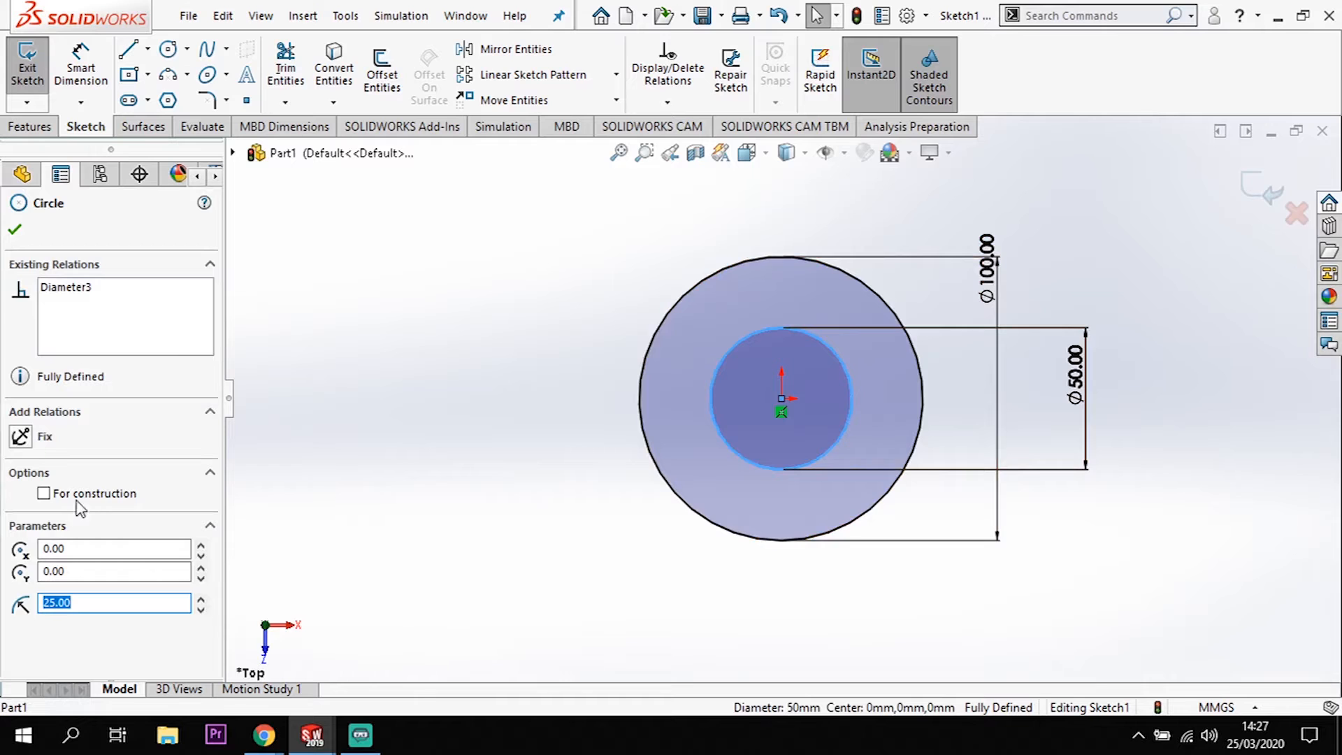
left_click(43, 493)
left_click(527, 334)
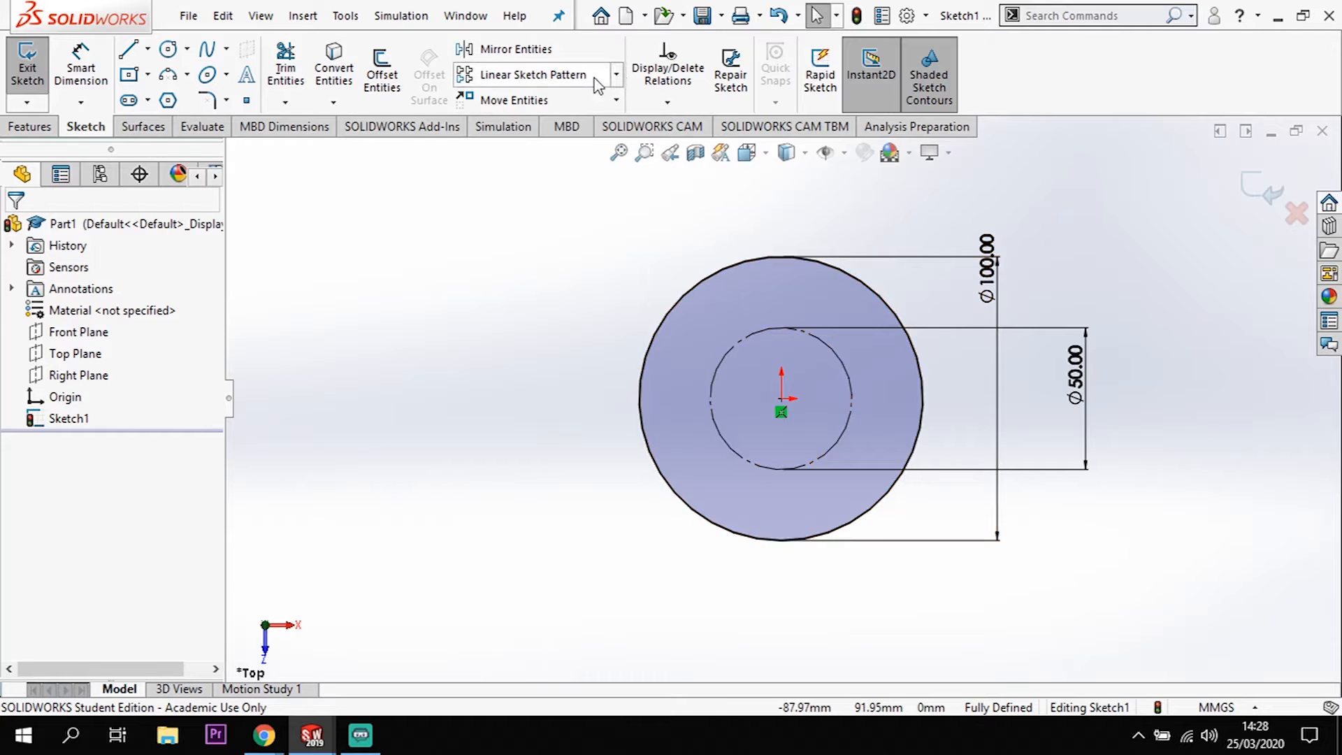
Sketch a small circle about 20 mm in diameter, centred on the uppermost quadrant point of the construction circle
left_click(169, 50)
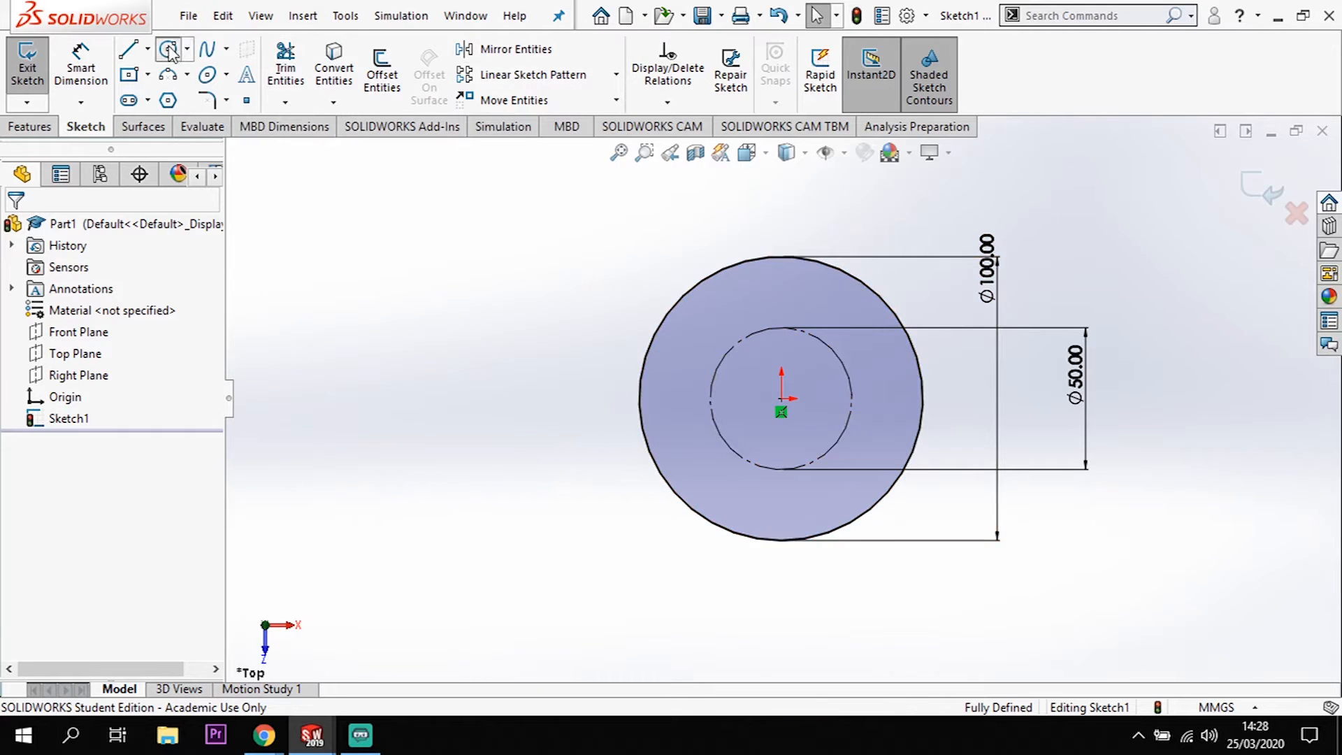
left_click(782, 327)
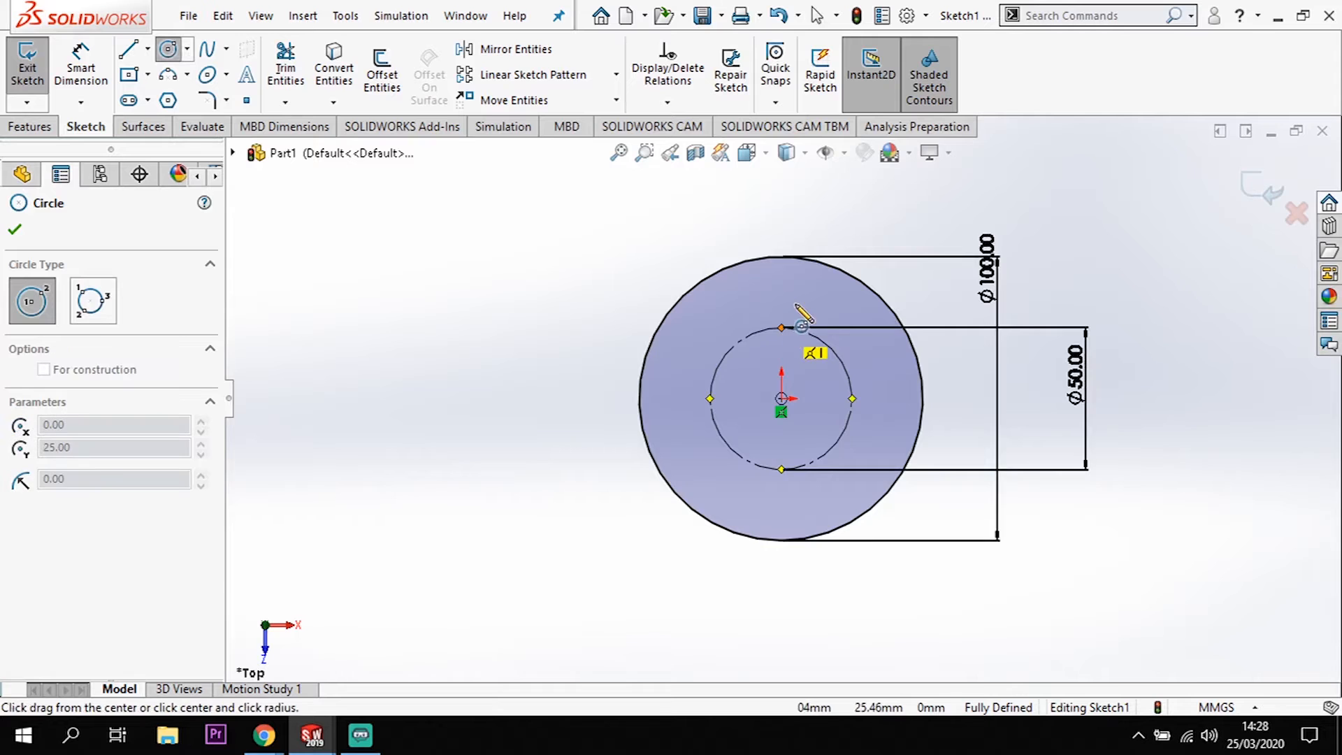
left_click(801, 307)
Dimension the small circle's diameter and set it to 20 mm
left_click(85, 57)
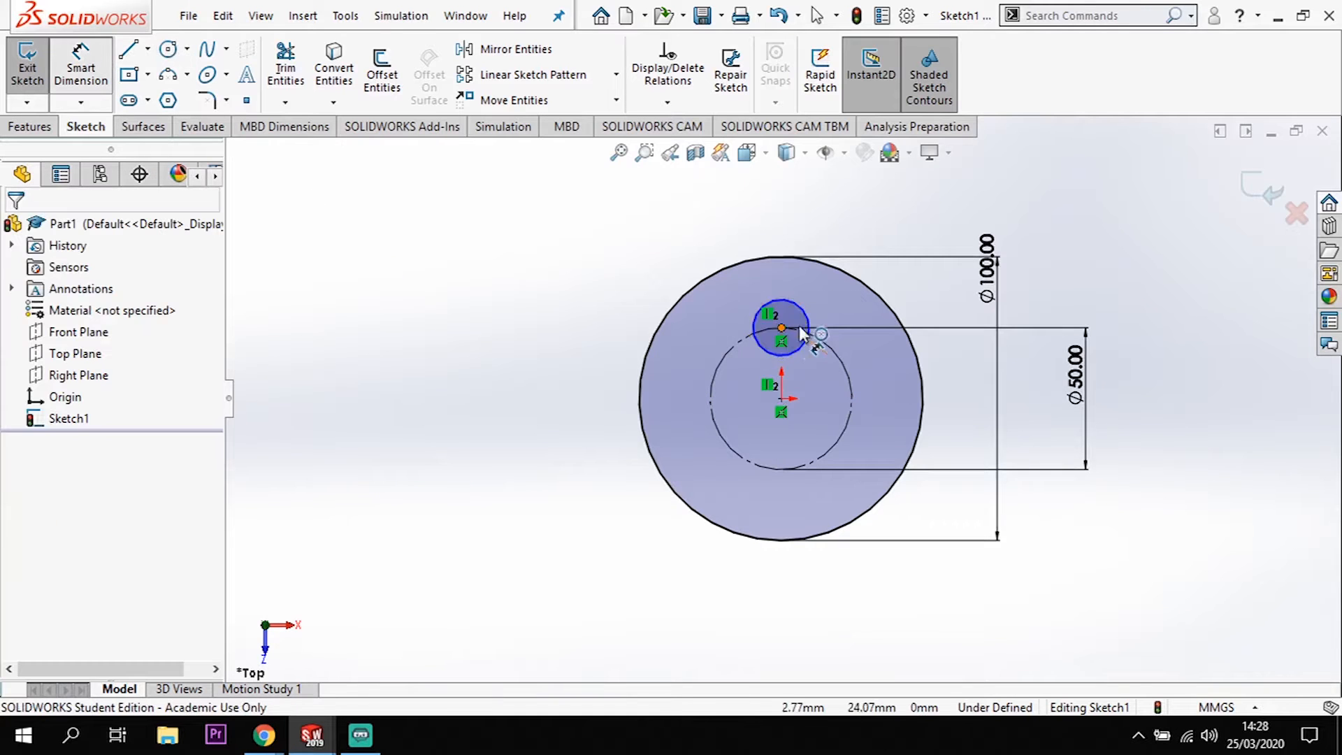
left_click(802, 313)
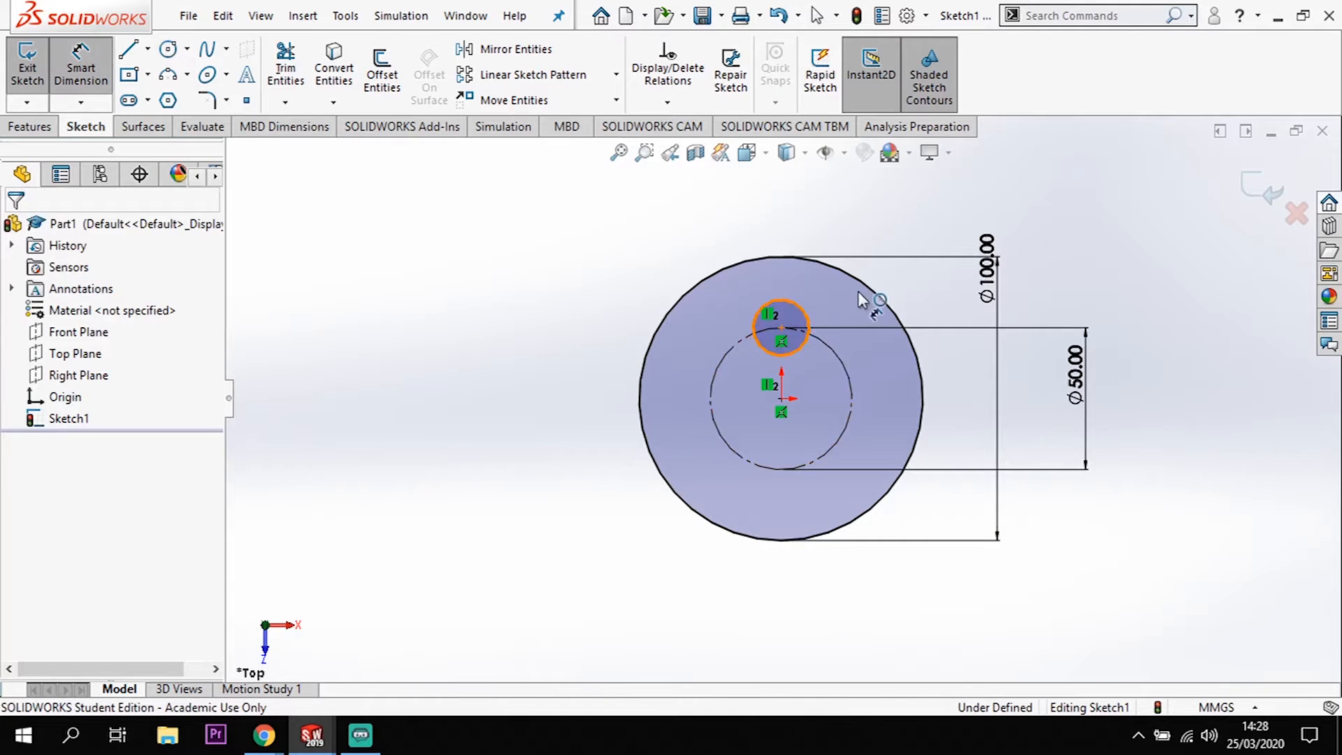
left_click(917, 290)
type("20")
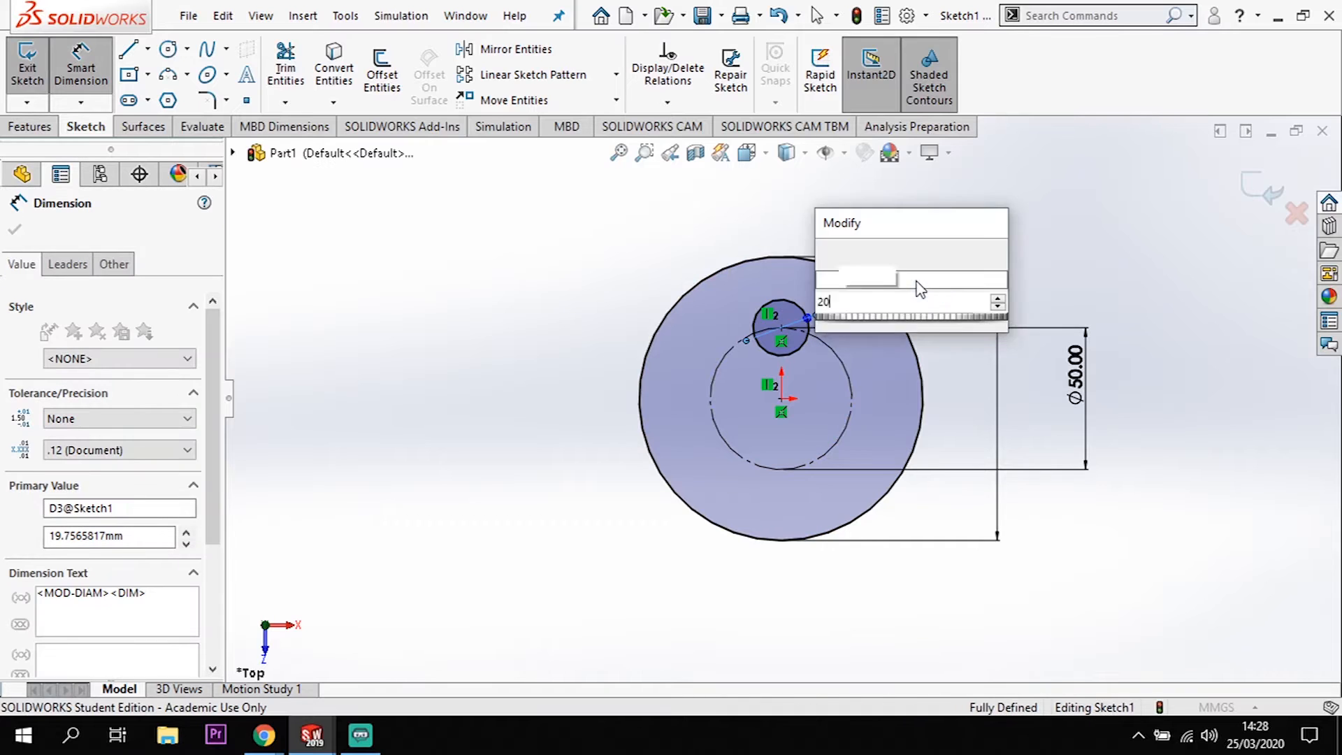
key("Return")
key("Escape")
key("Escape")
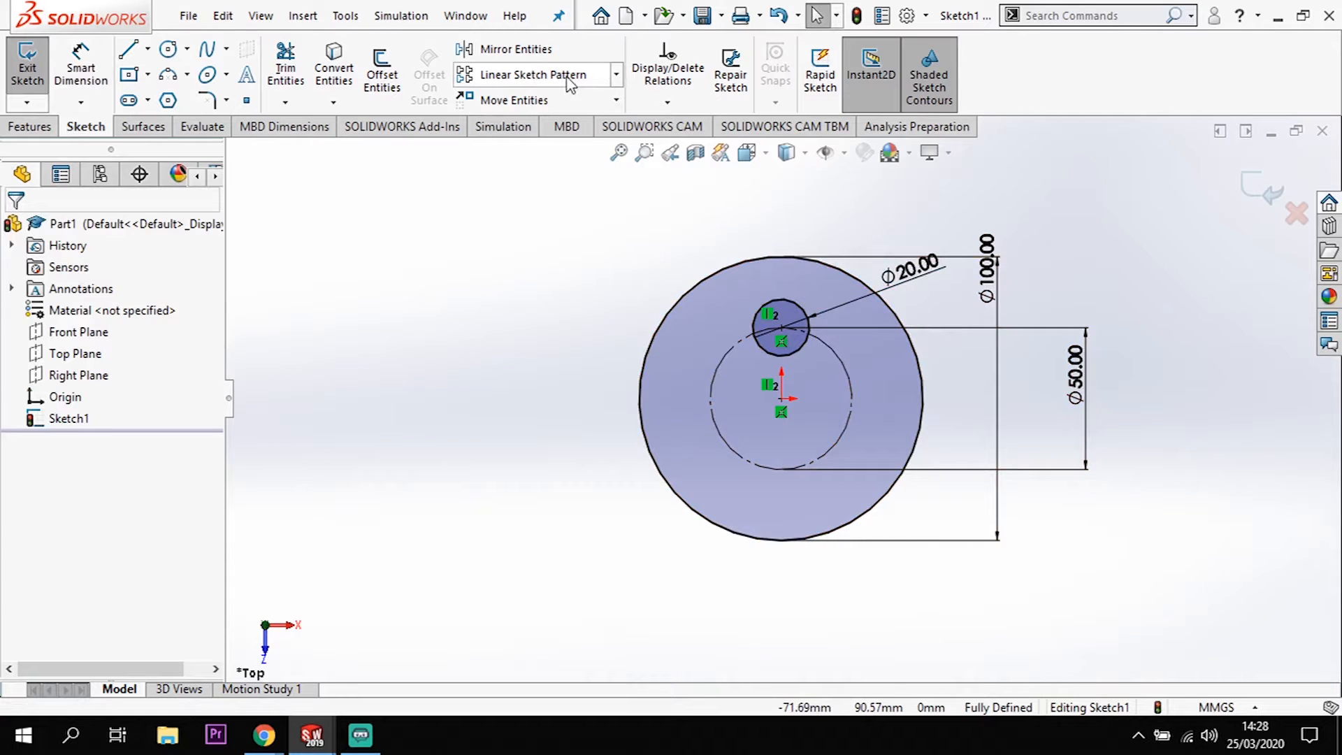
Create a circular sketch pattern of the 20 mm circle about the origin with 6 equally spaced instances over 360 degrees
left_click(615, 77)
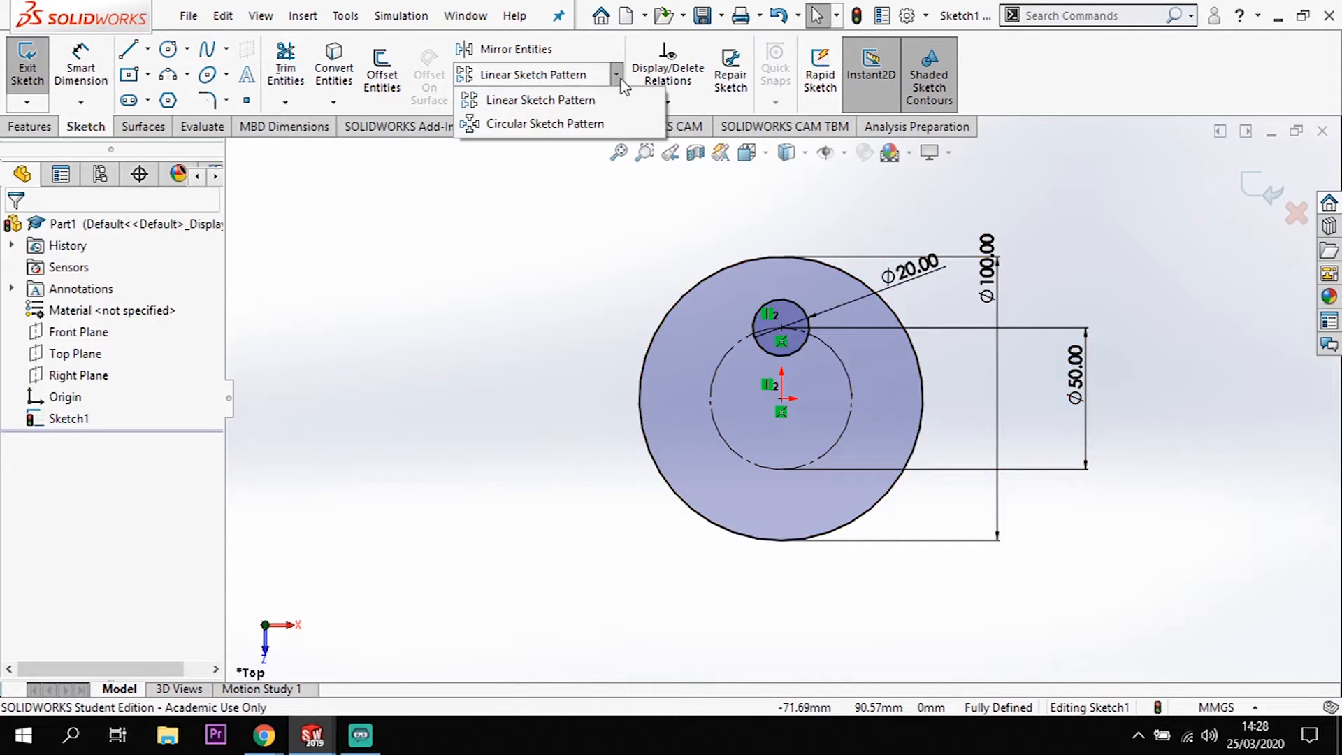
left_click(566, 124)
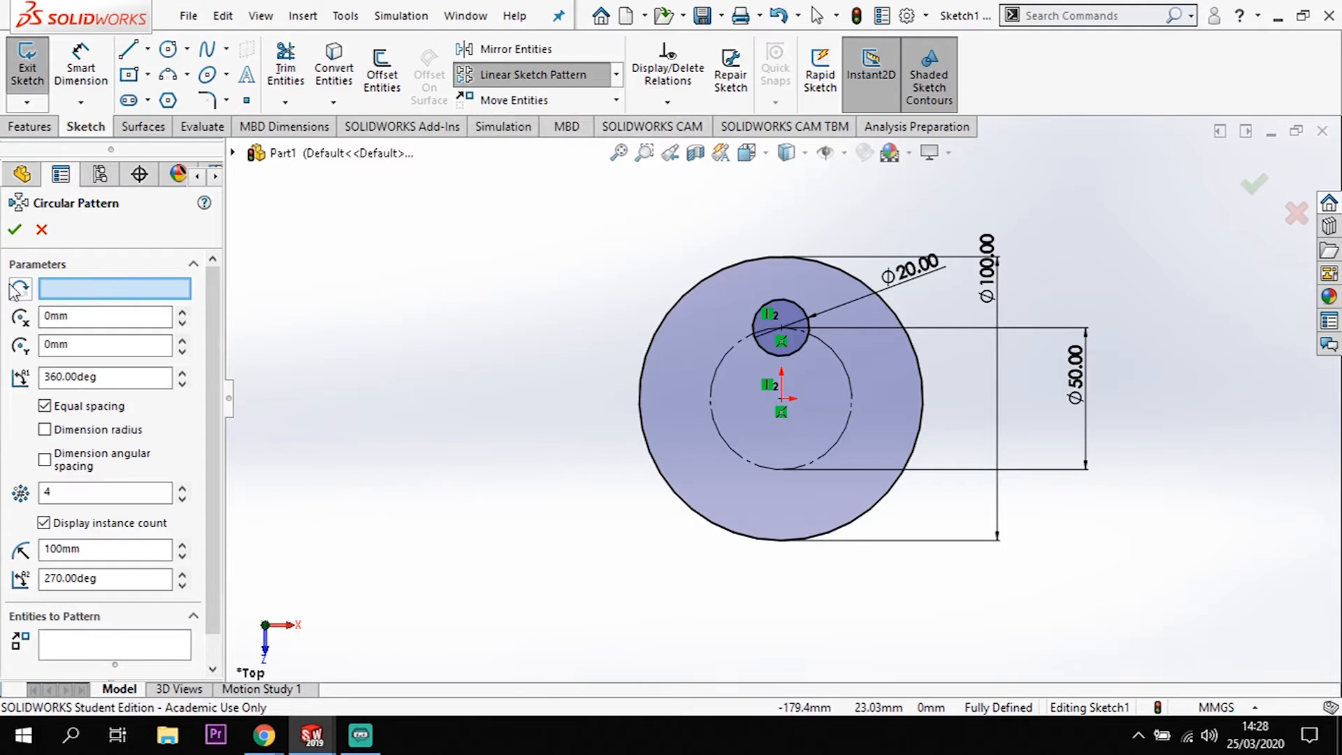
left_click(853, 394)
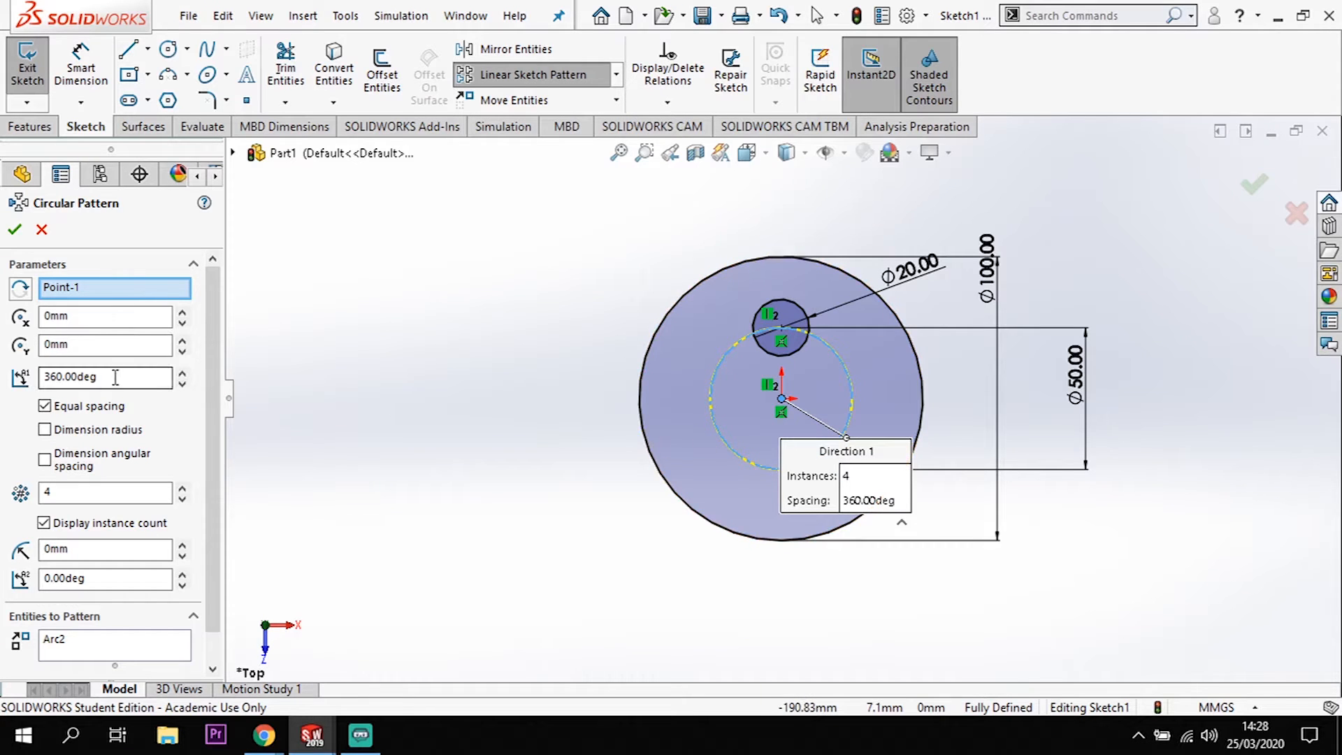
left_click(67, 494)
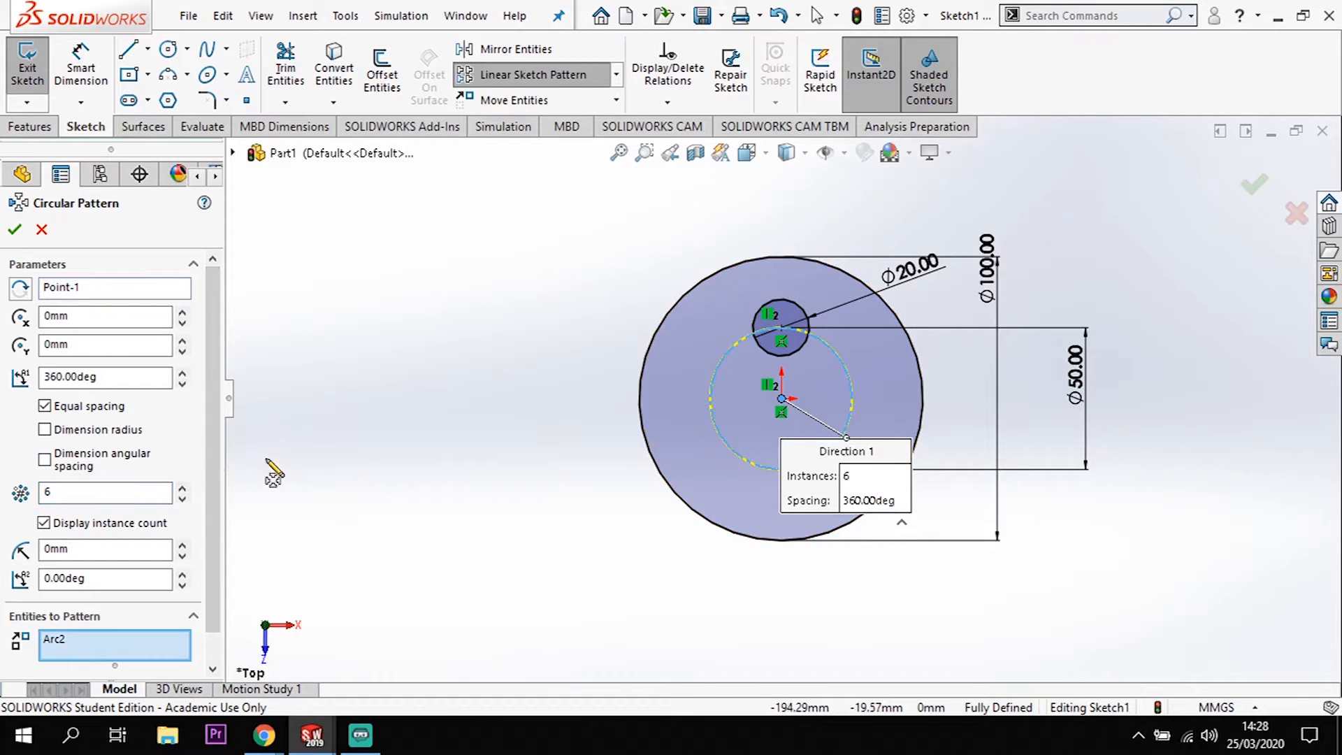
left_click(90, 641)
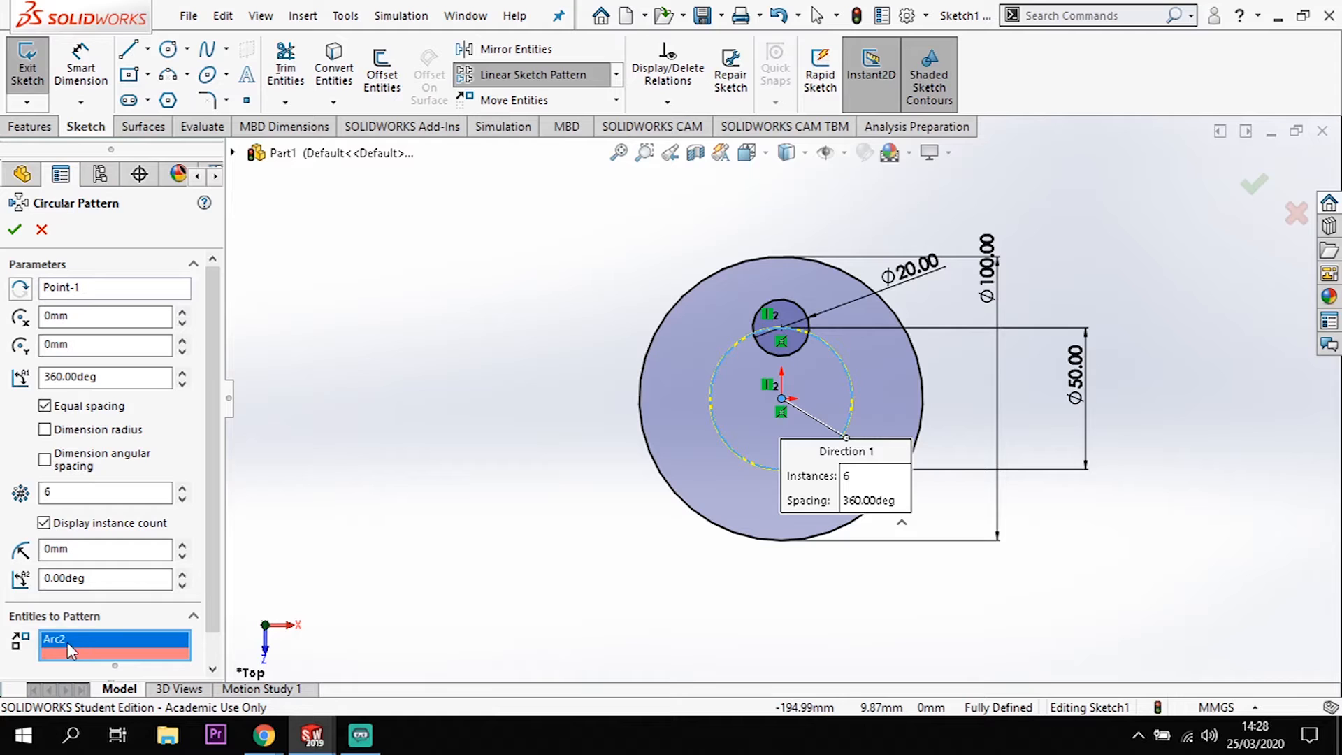
key("Delete")
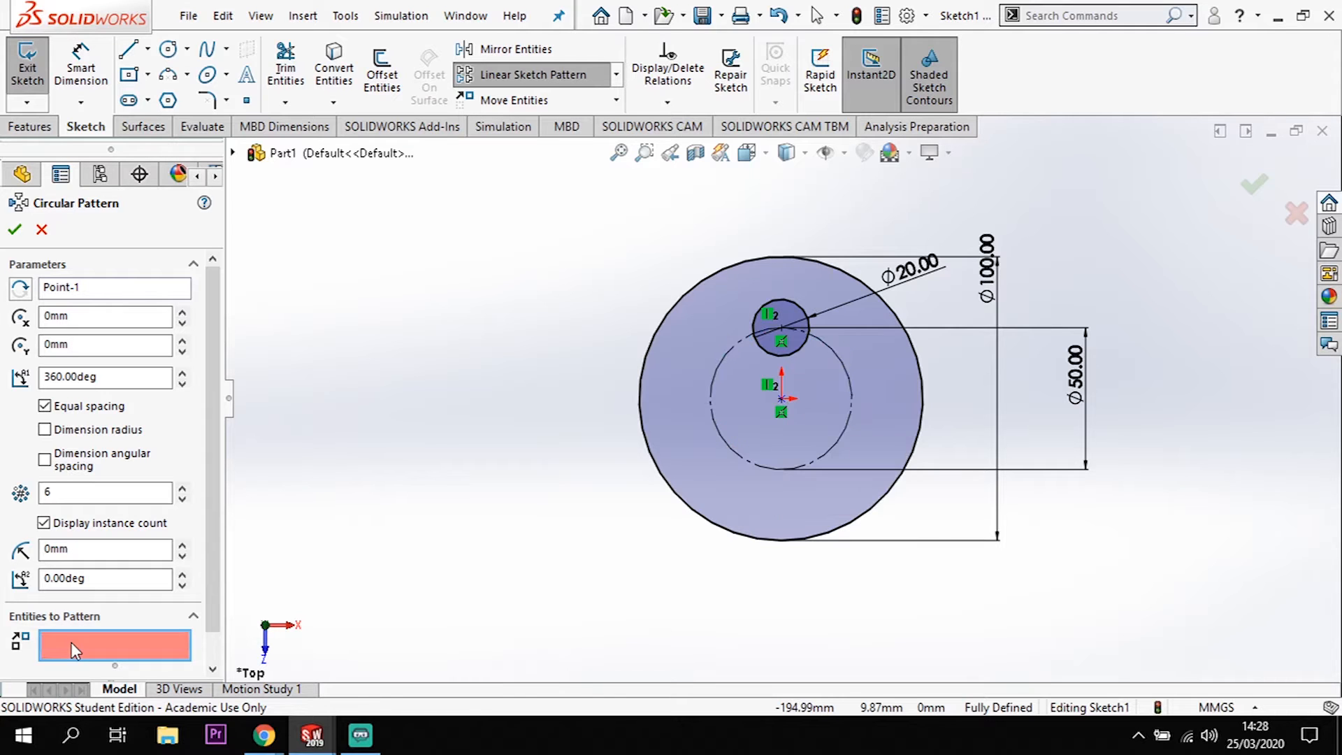
left_click(799, 312)
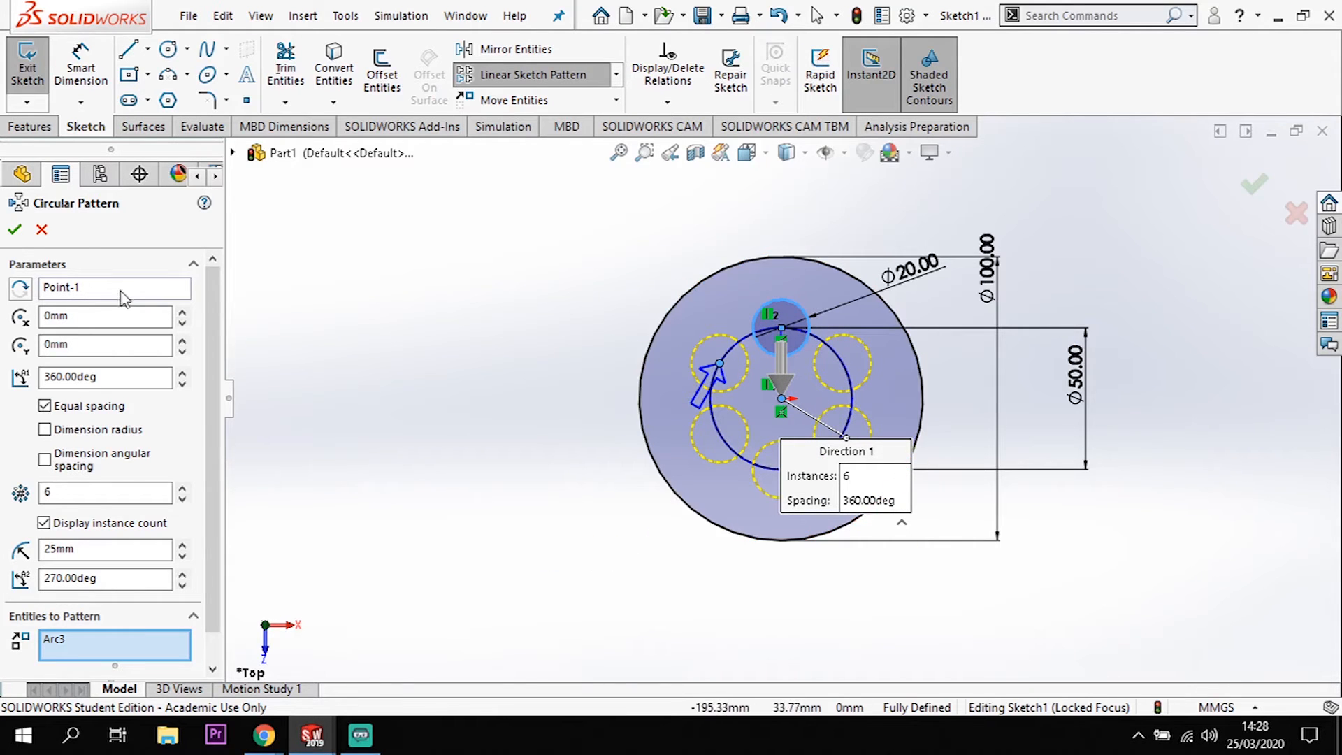
left_click(15, 230)
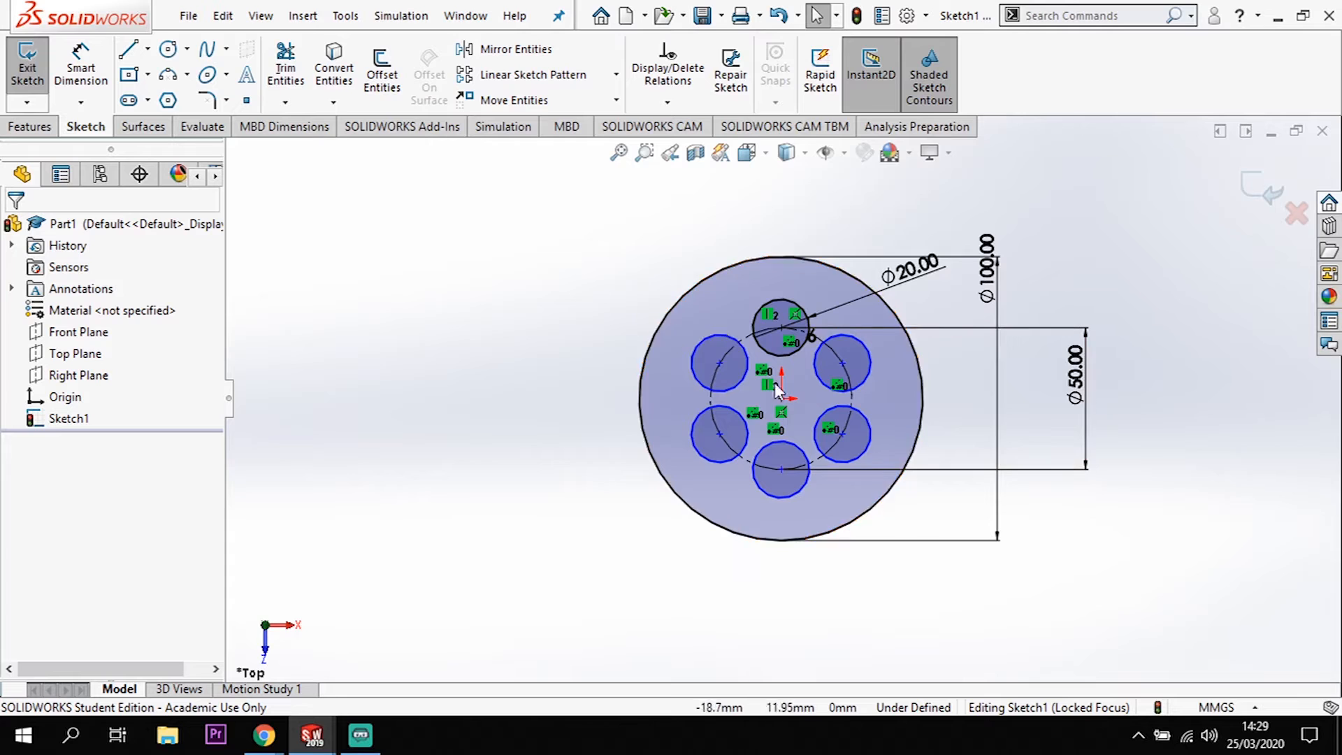
Sketch a horizontal centreline from the origin to the leftmost quadrant of the 50 mm construction circle
left_click(147, 49)
left_click(167, 98)
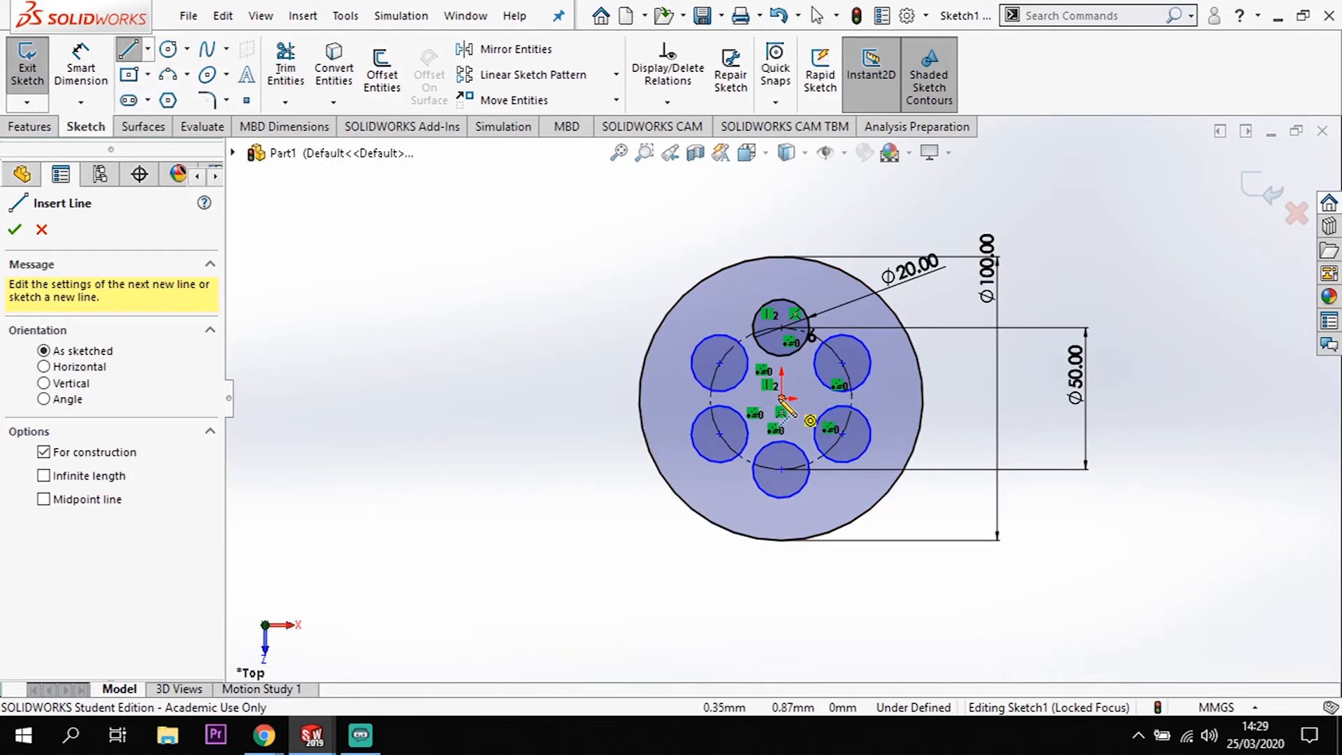
left_click(781, 398)
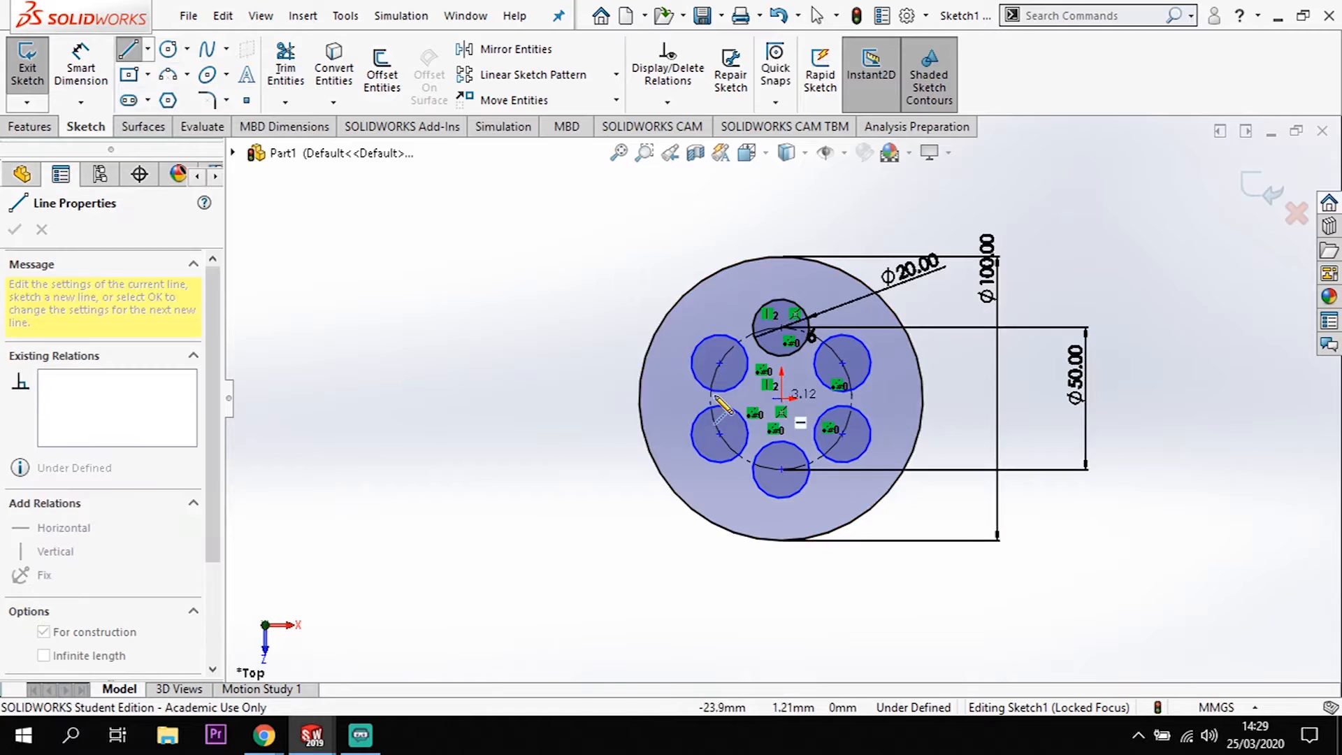
left_click(711, 398)
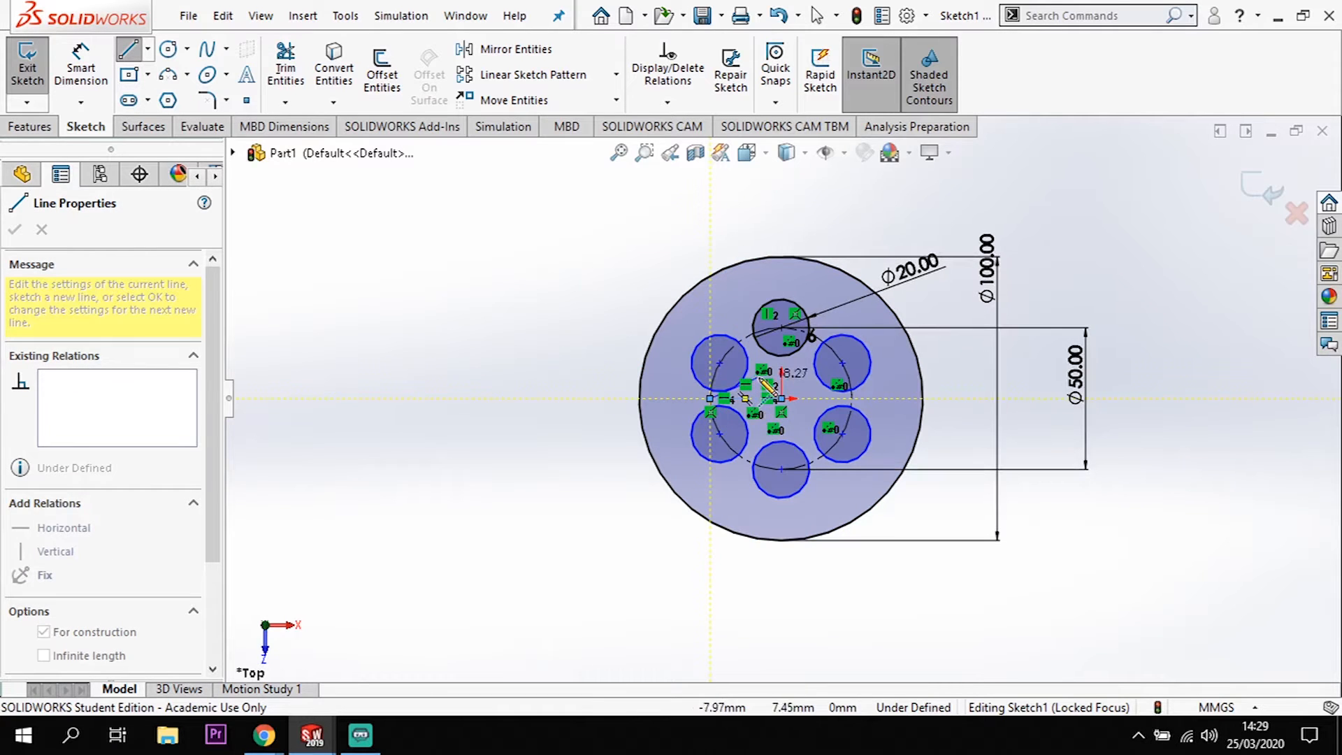
key("Escape")
Dimension the vertical distance between the upper-left patterned circle's centre and the horizontal centreline
left_click(81, 70)
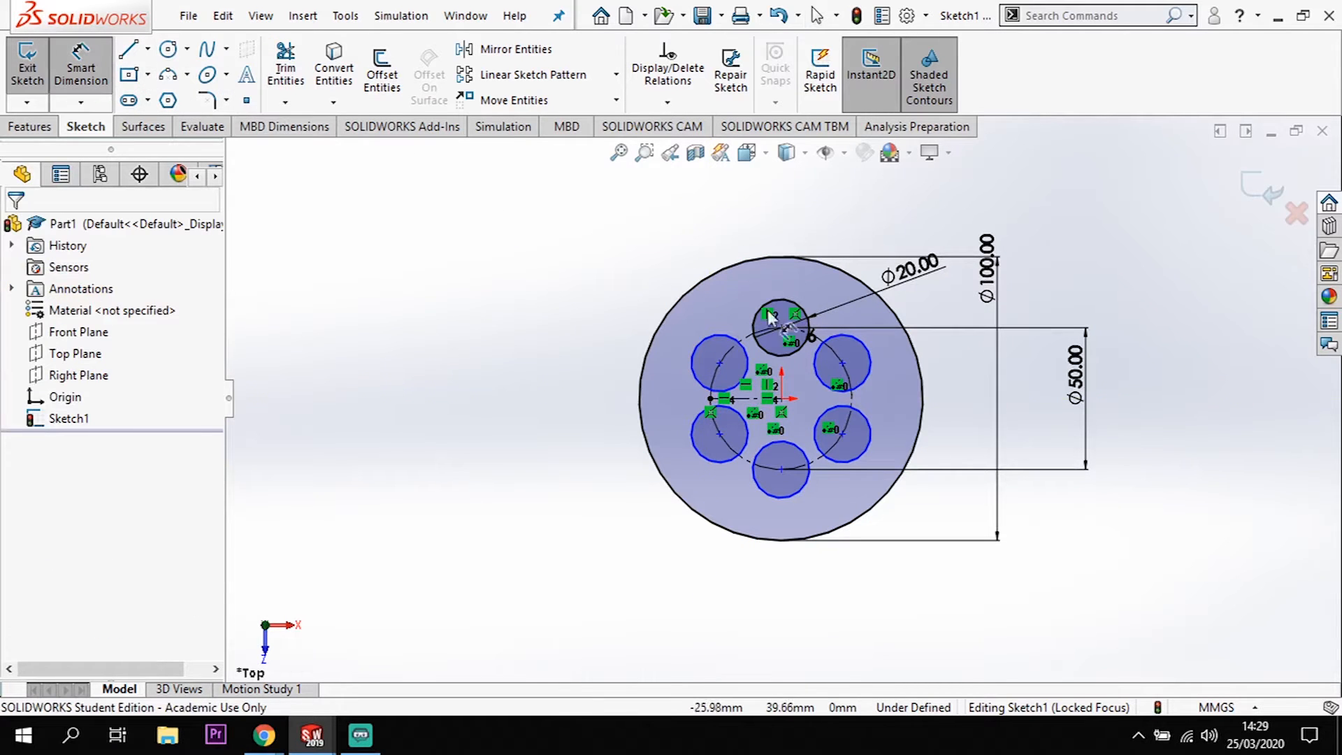
left_click(720, 363)
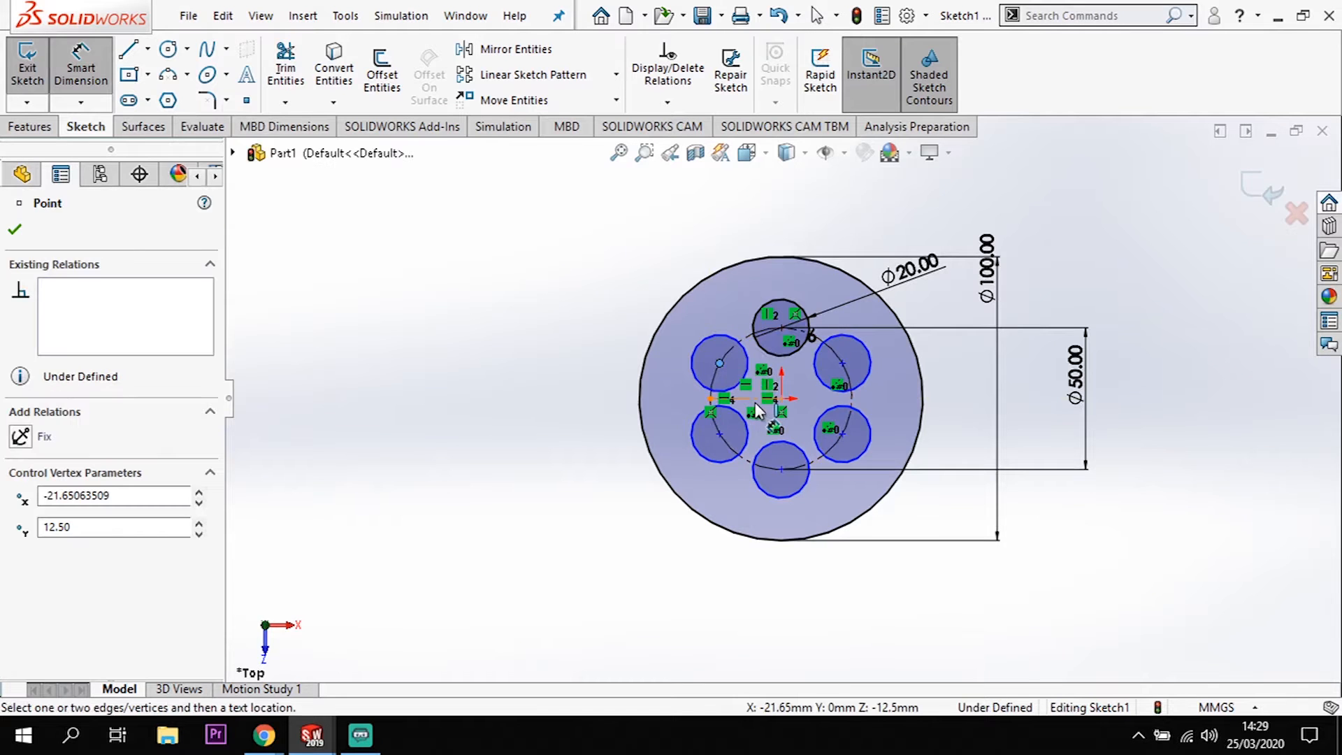
left_click(769, 399)
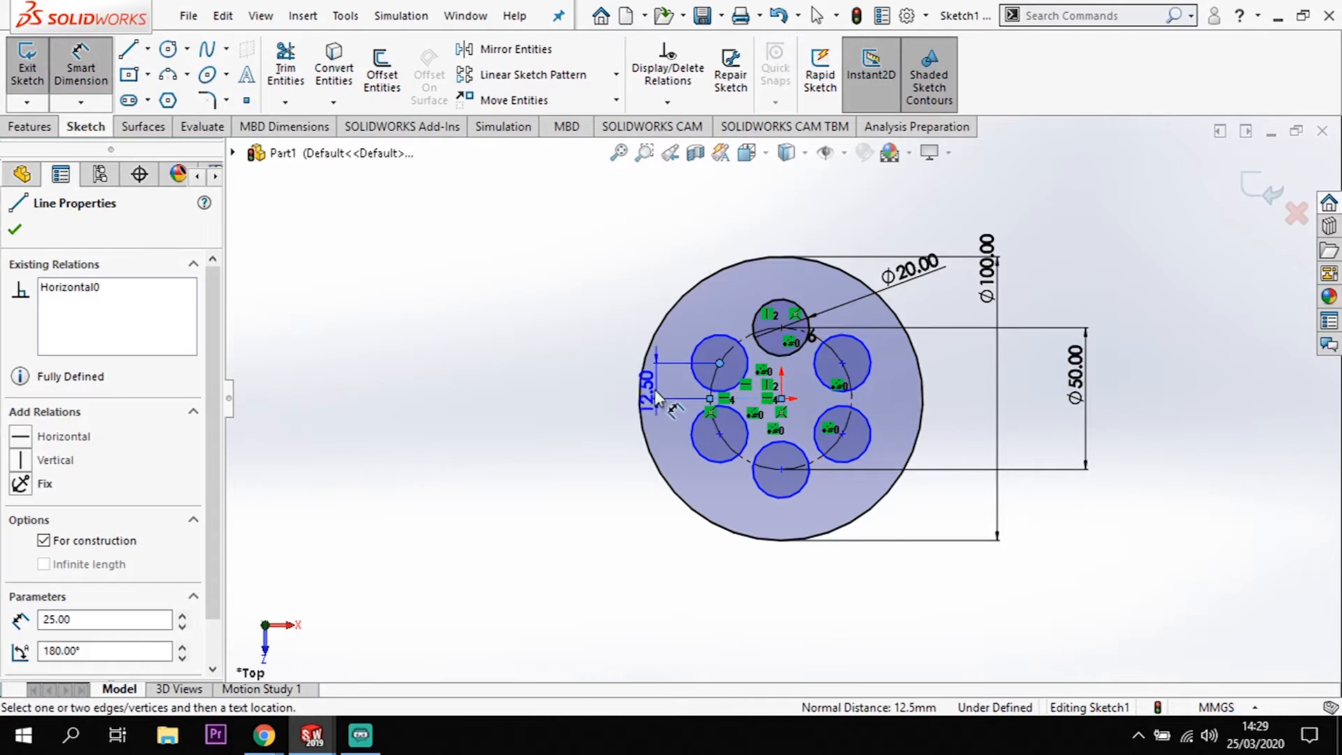
left_click(627, 338)
left_click(523, 340)
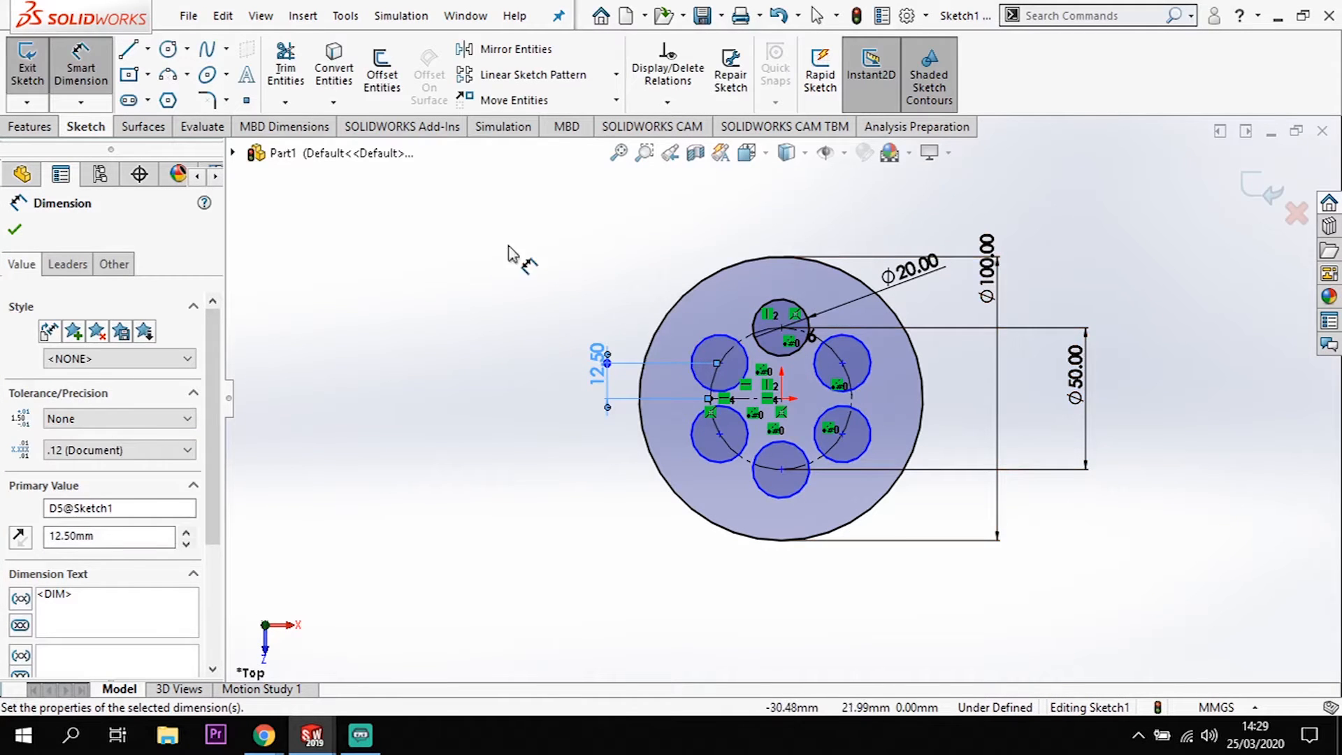
left_click(638, 314)
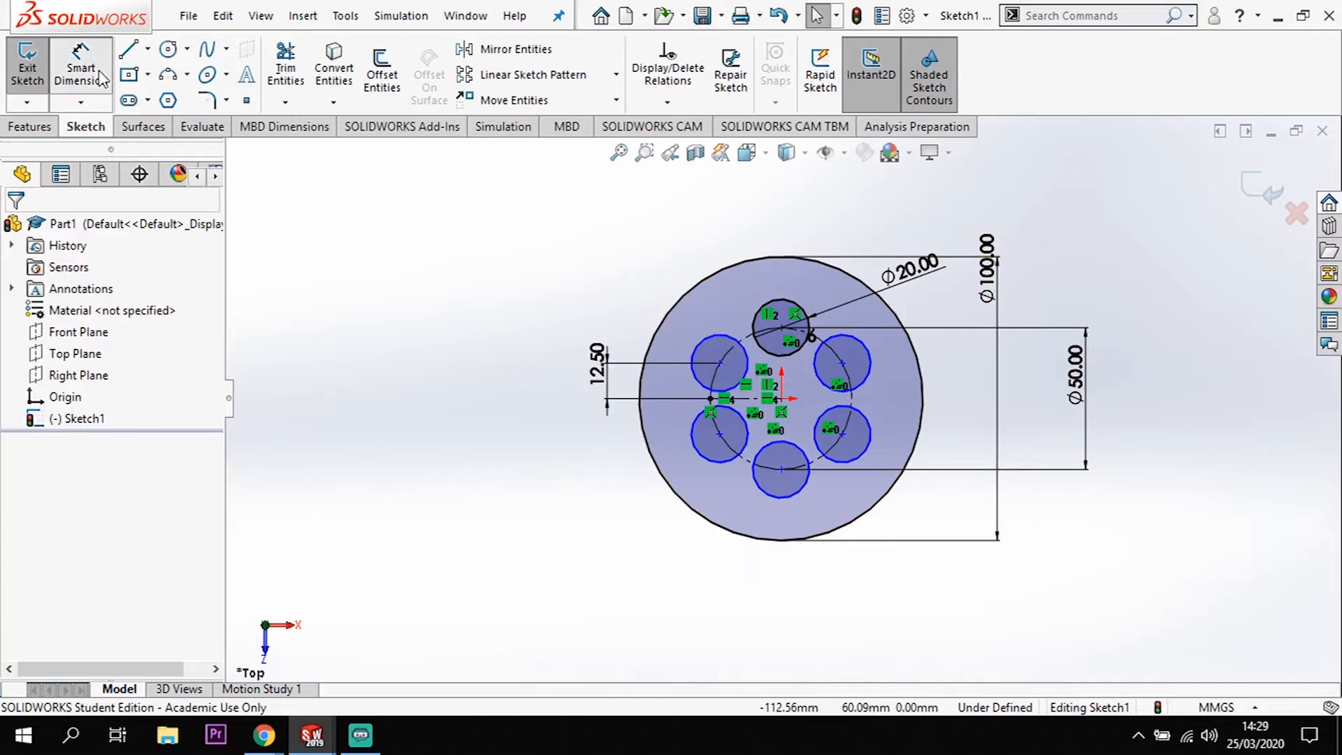
Delete the vertical distance dimension between the upper-left circle's centre and the horizontal centreline
left_click(701, 345)
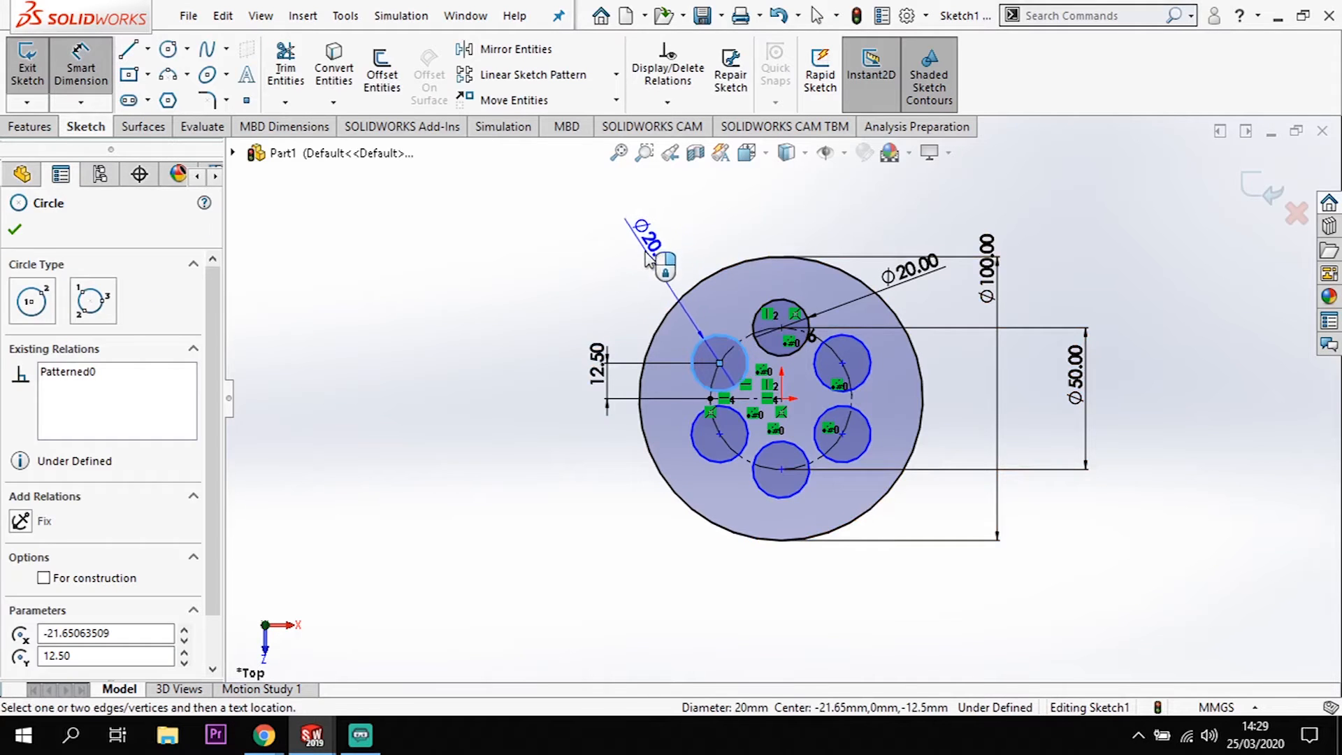
left_click(646, 239)
left_click(803, 390)
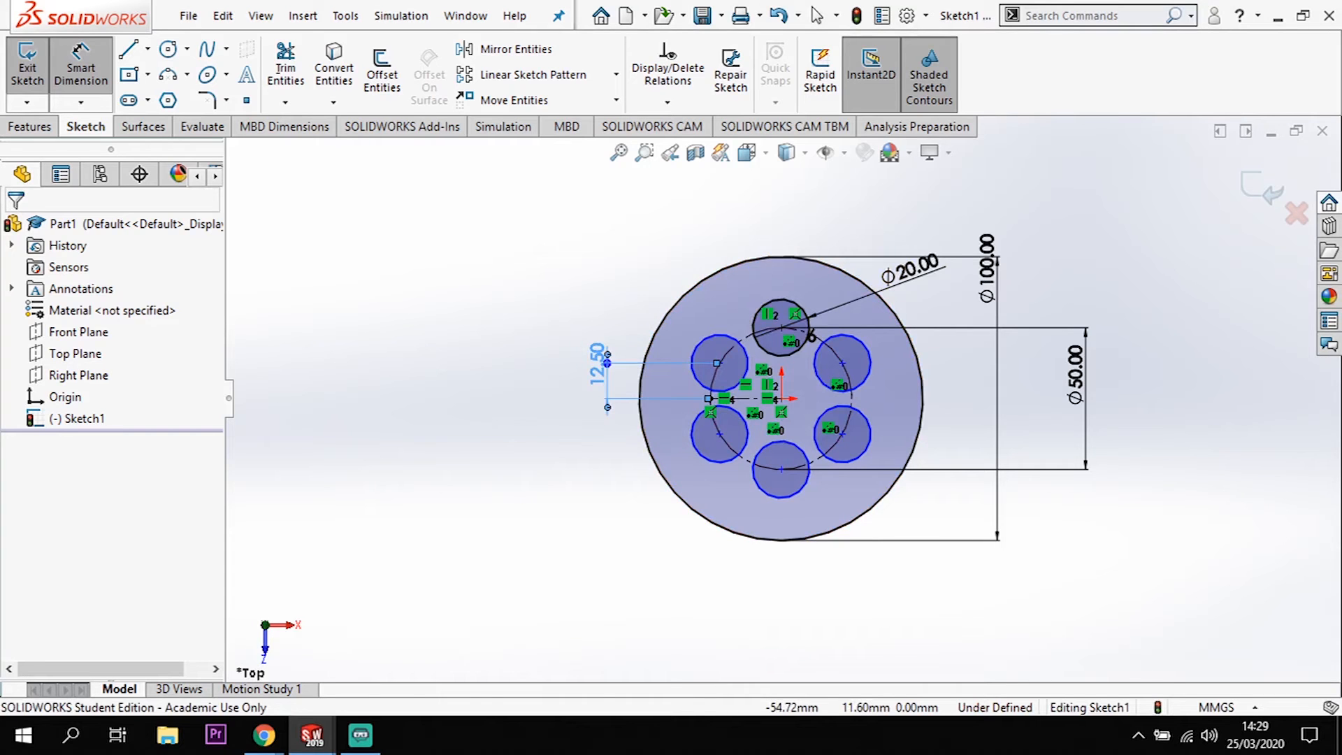
key("Delete")
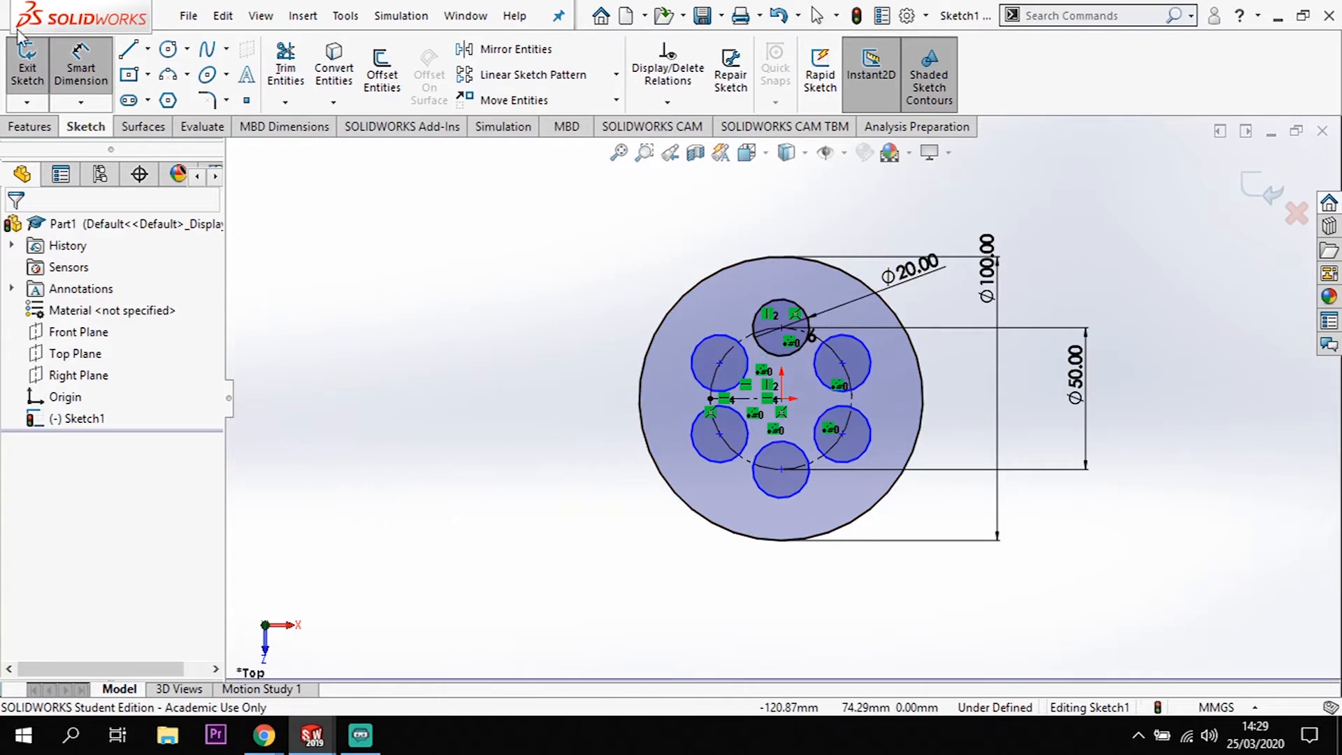
left_click(81, 70)
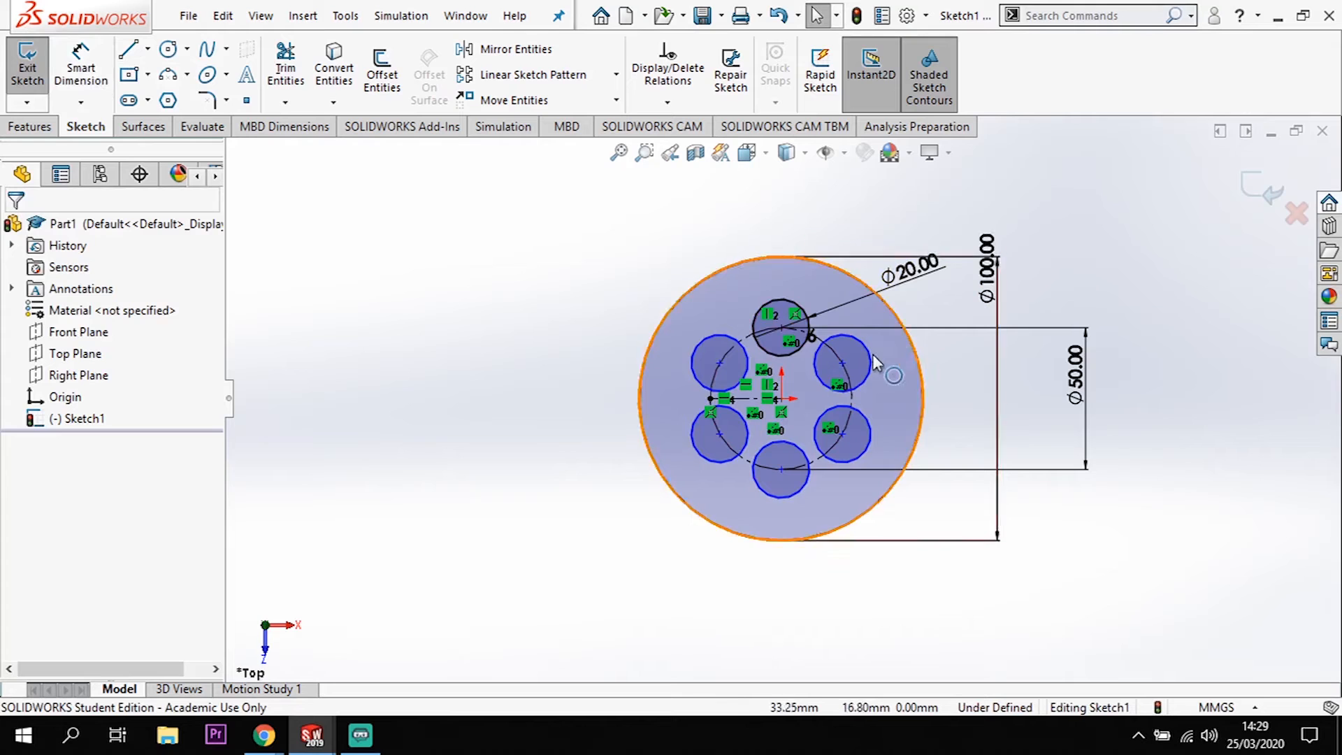
left_click(81, 70)
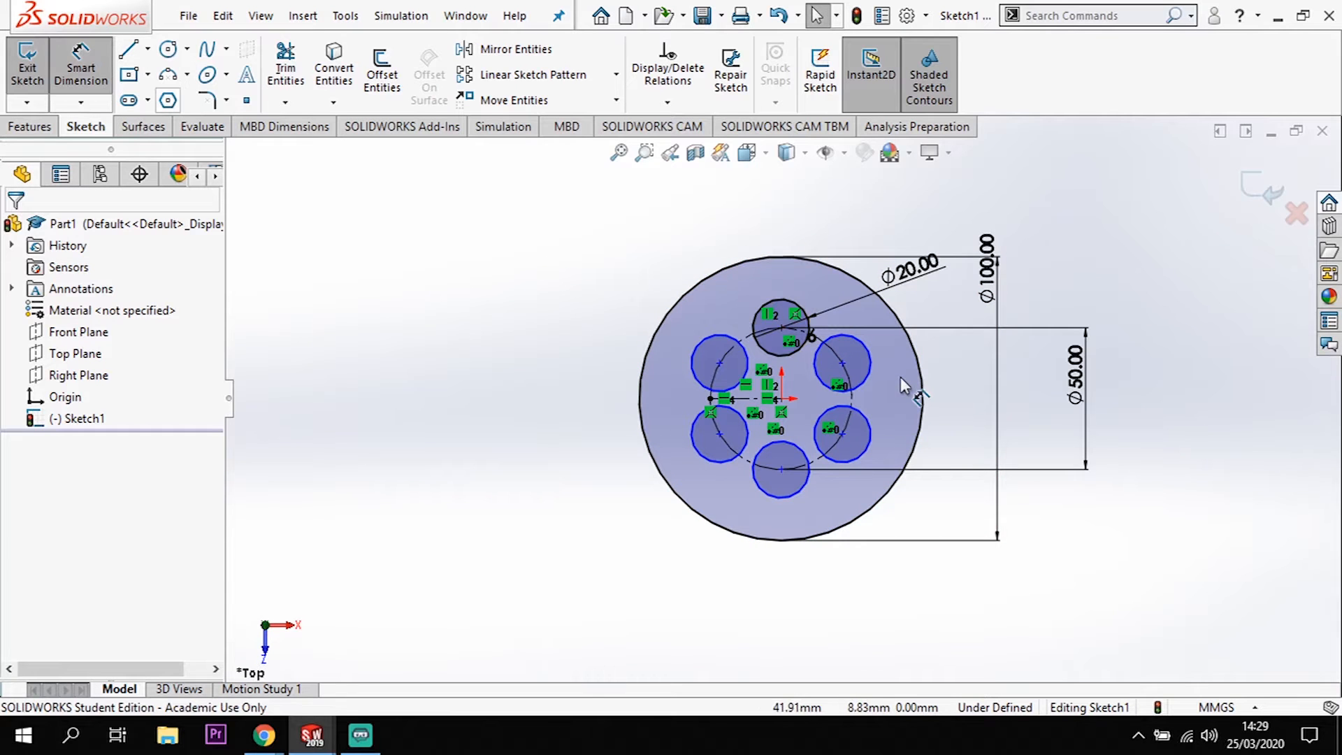
left_click(871, 370)
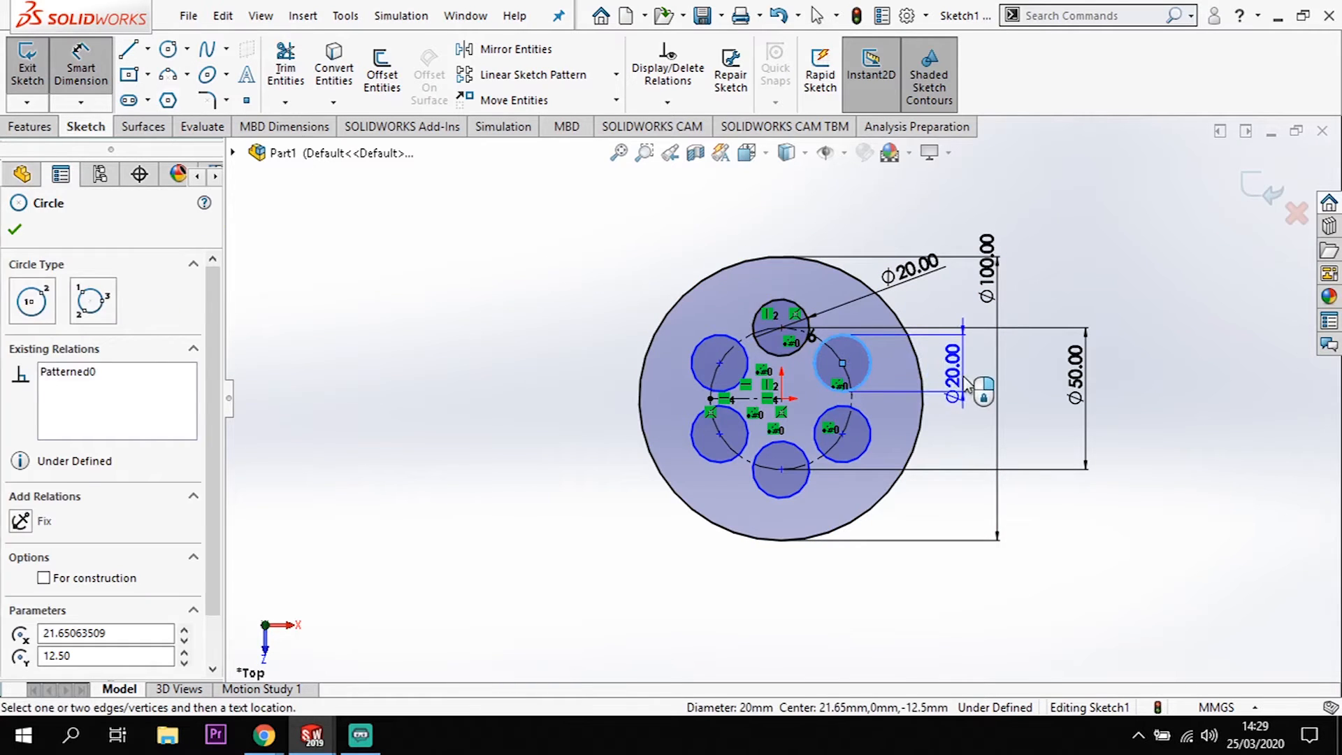
left_click(968, 385)
left_click(787, 390)
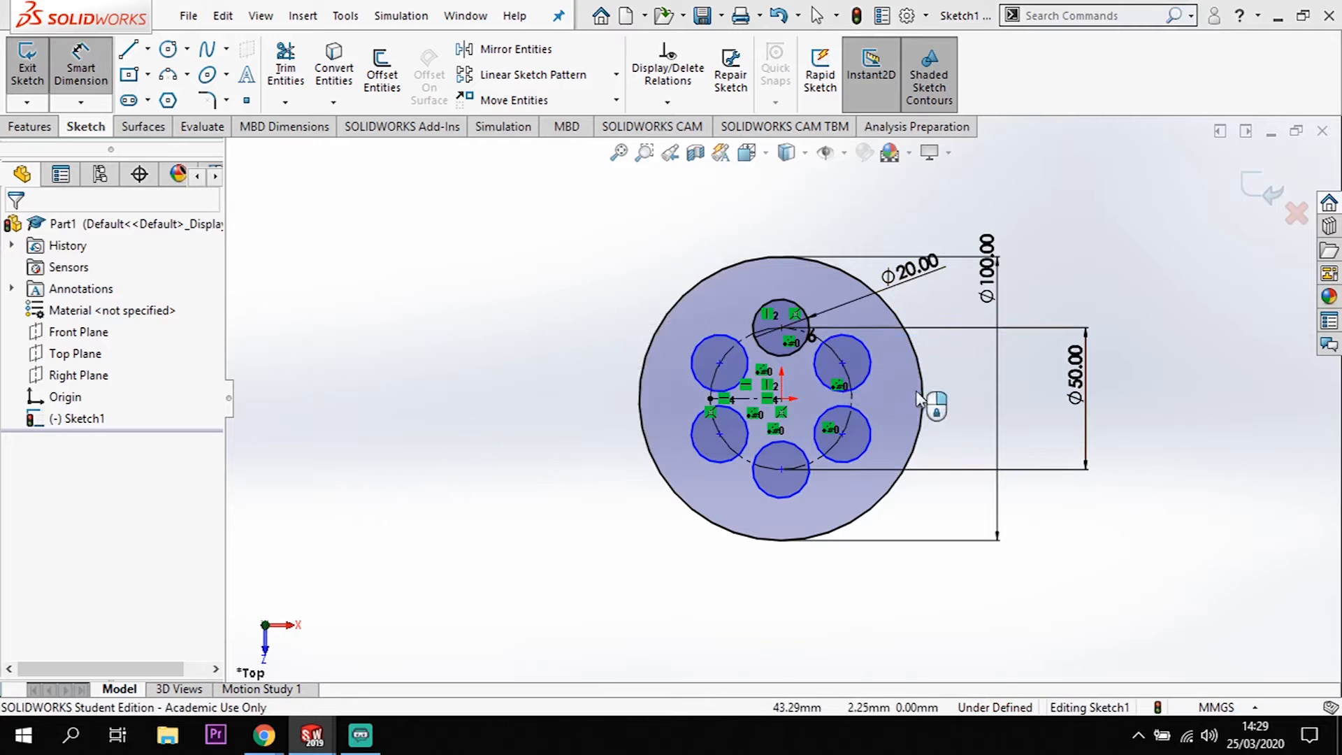
left_click(748, 400)
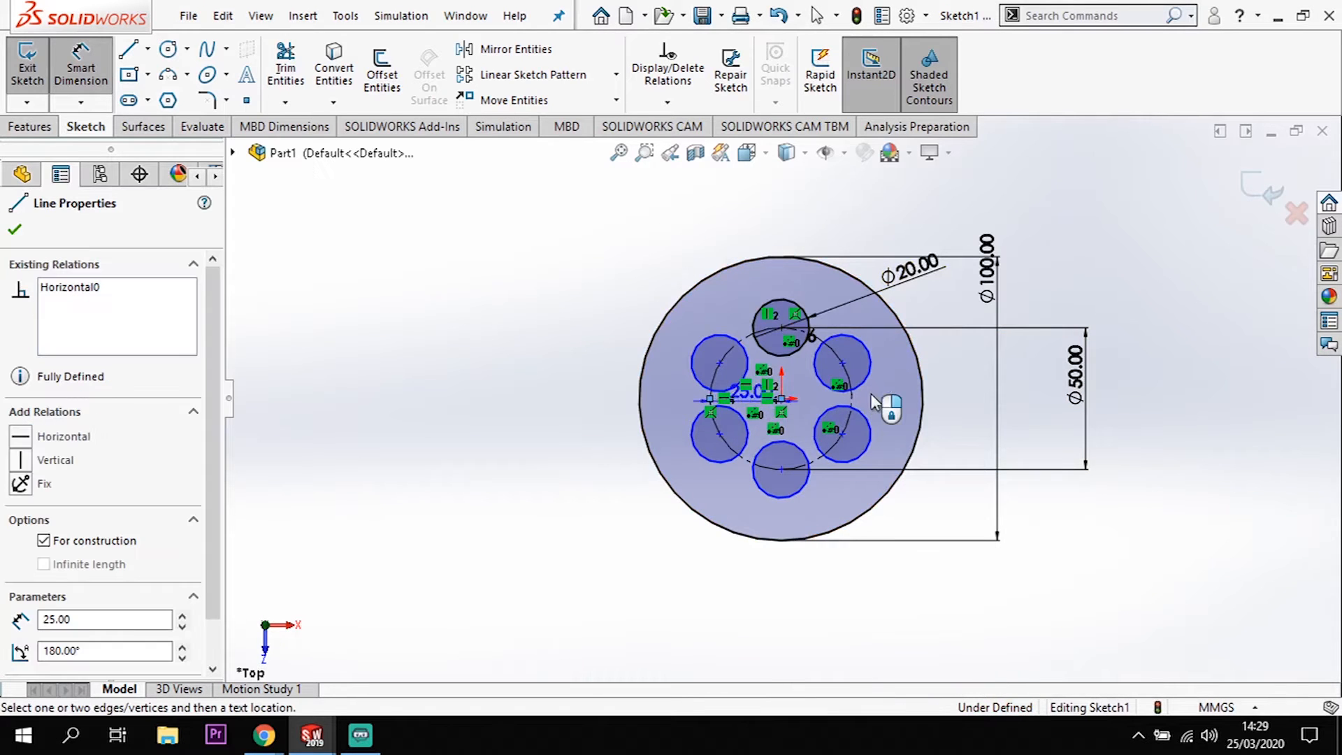
key("Escape")
key("Escape")
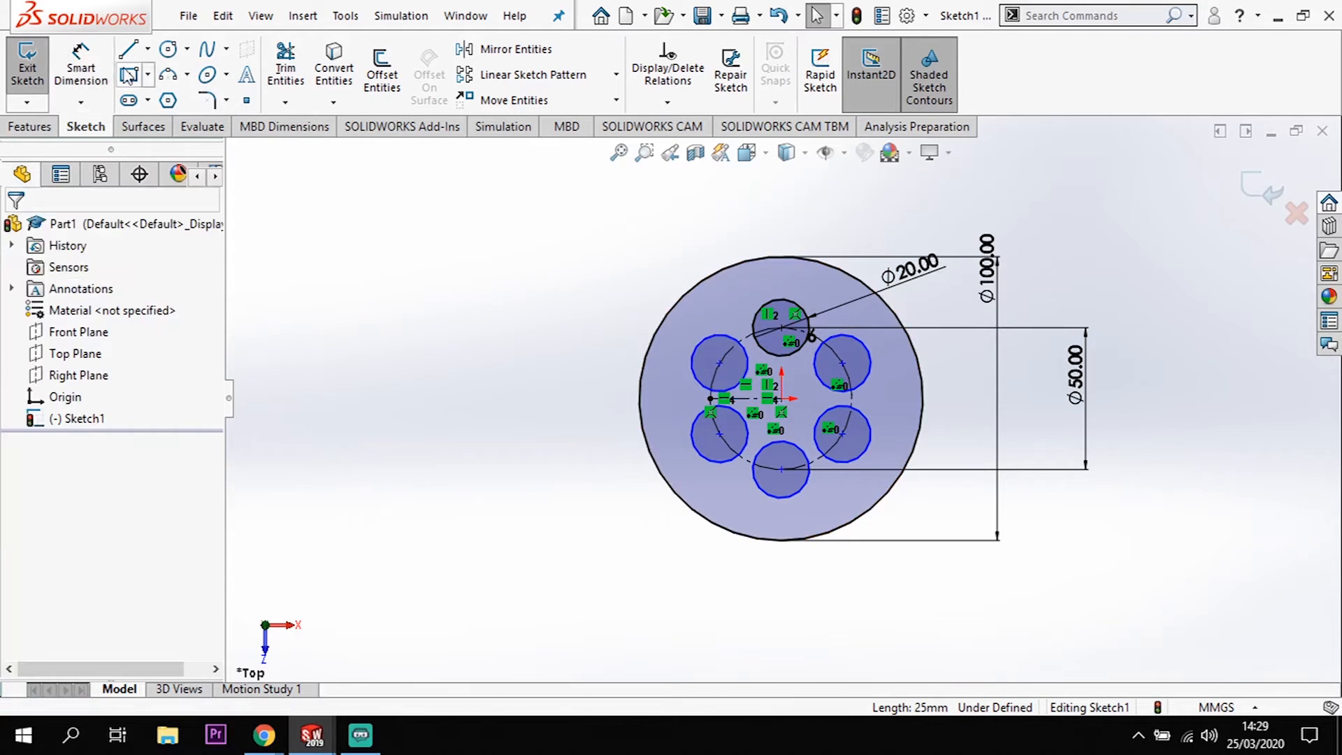
Sketch a slanted centreline from the origin to the centre of the upper-left patterned circle
left_click(147, 48)
left_click(165, 99)
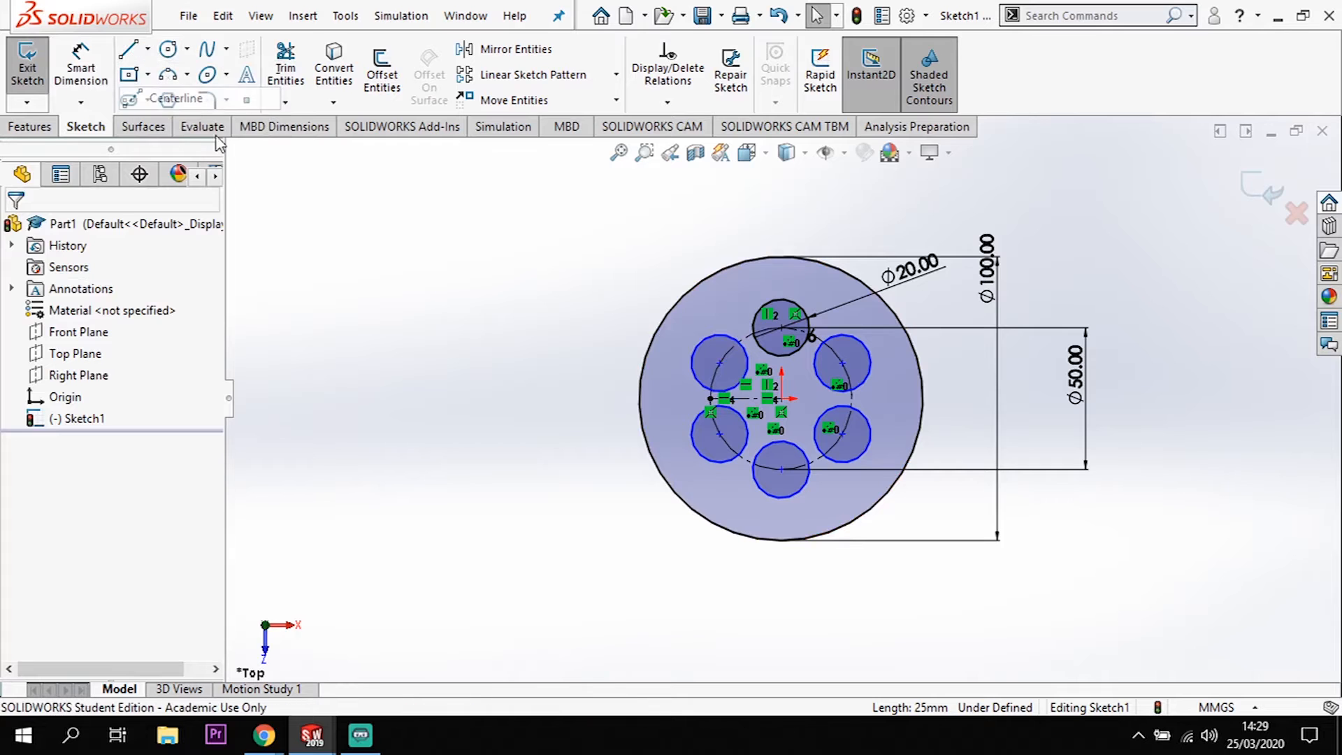
left_click(782, 398)
left_click(720, 363)
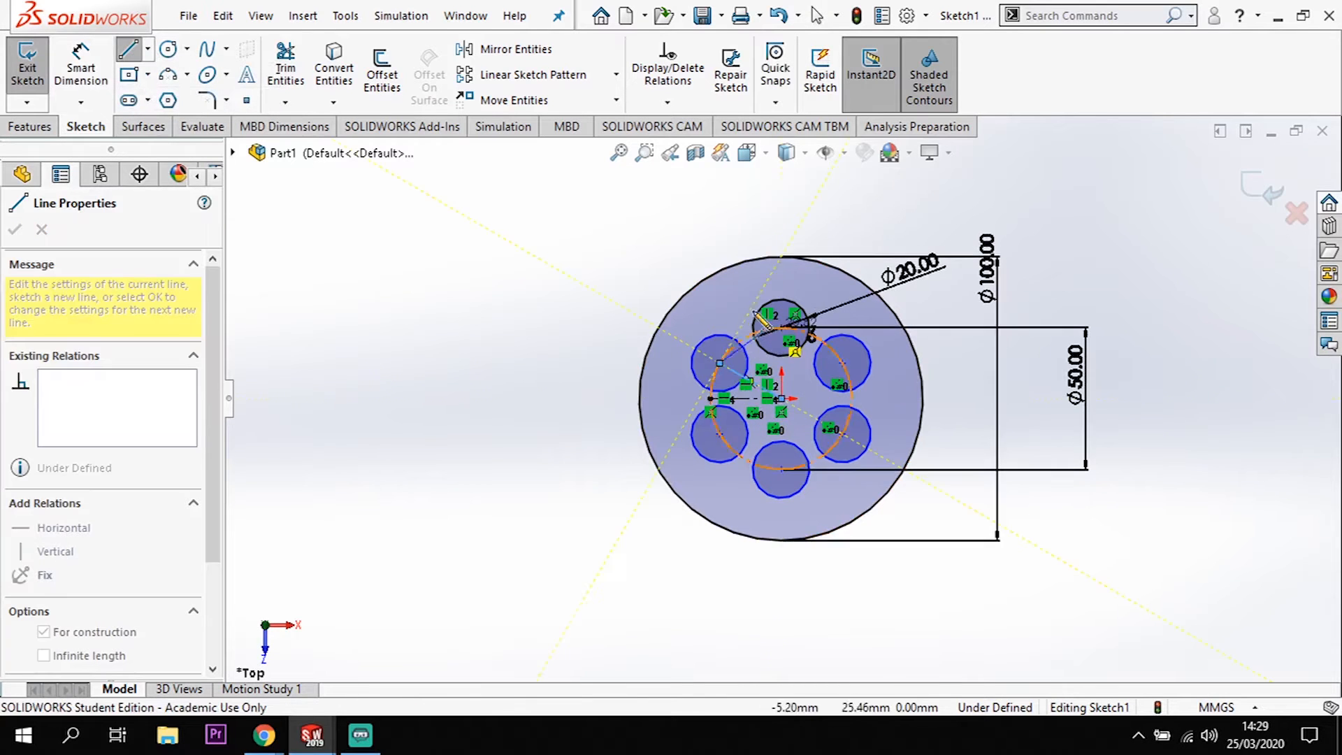
key("Escape")
Dimension the angle between the horizontal and slanted centrelines
left_click(81, 67)
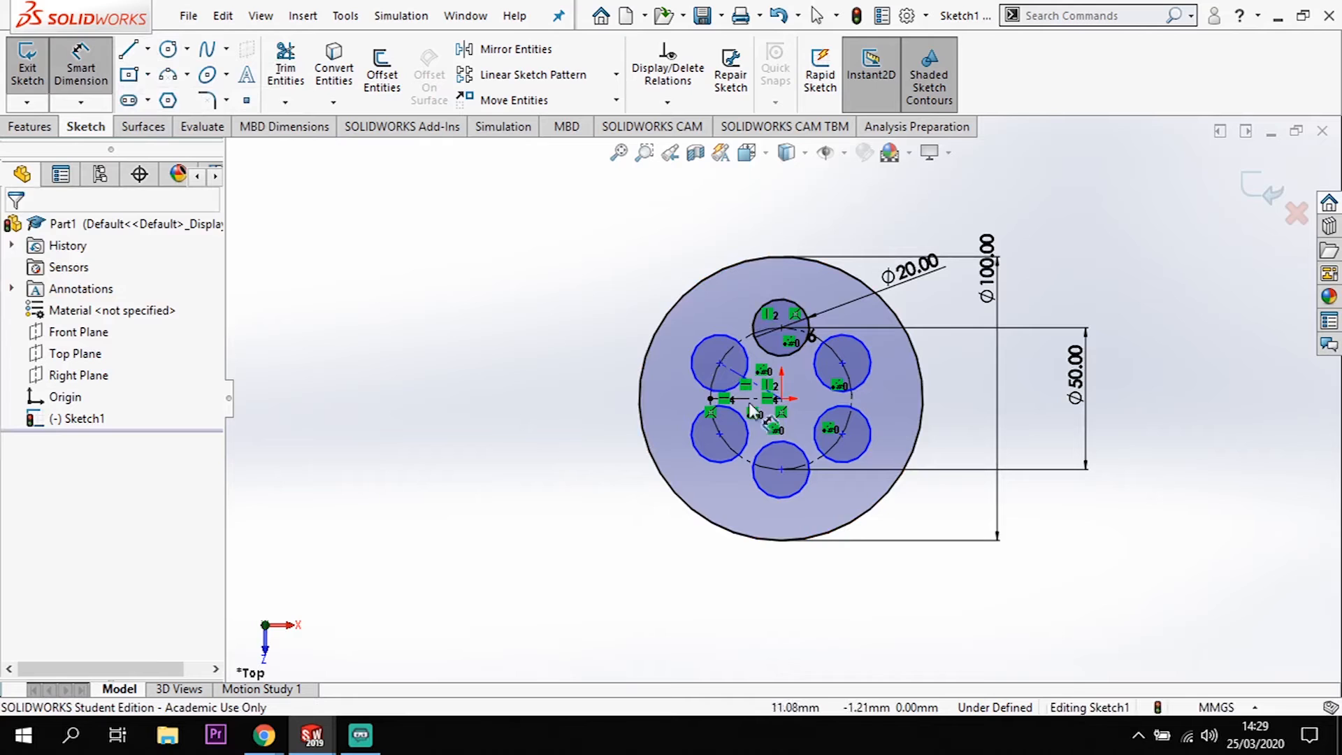
left_click(755, 390)
scroll(756, 389, "down", 3)
left_click(686, 413)
left_click(571, 353)
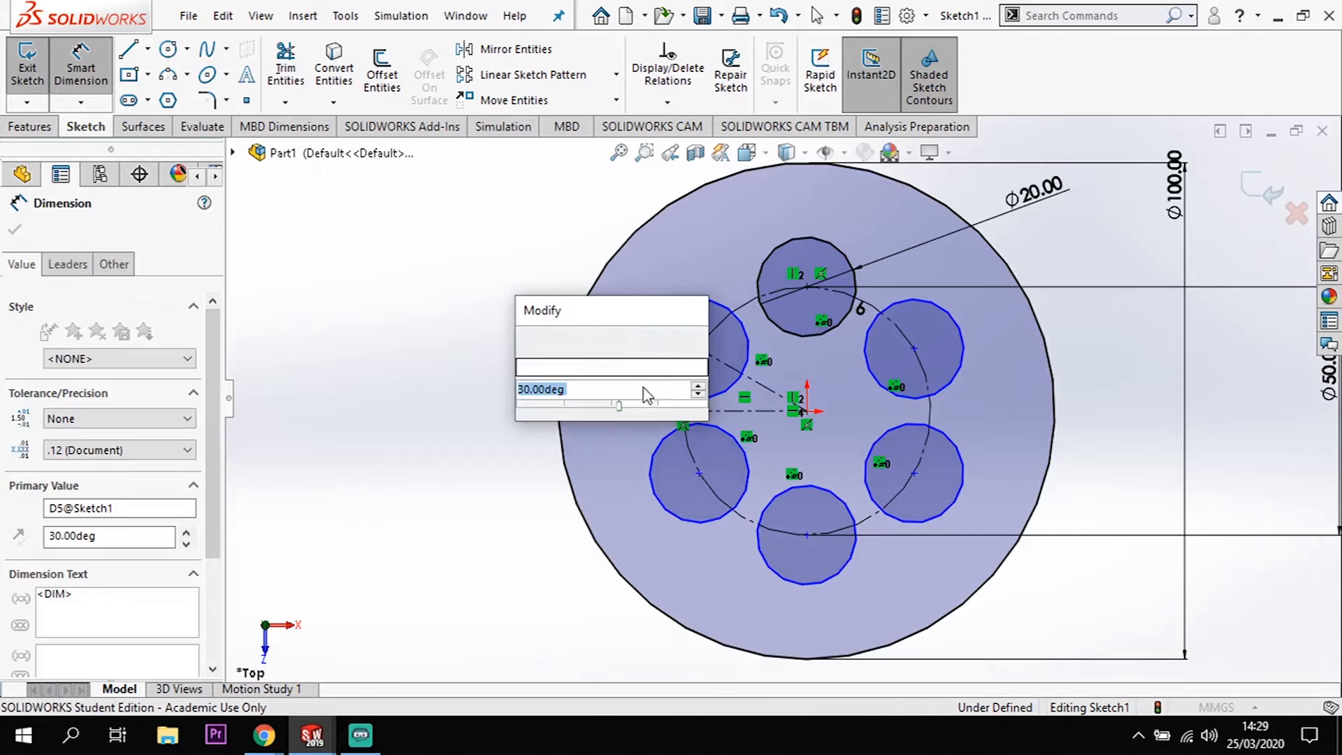
left_click(528, 341)
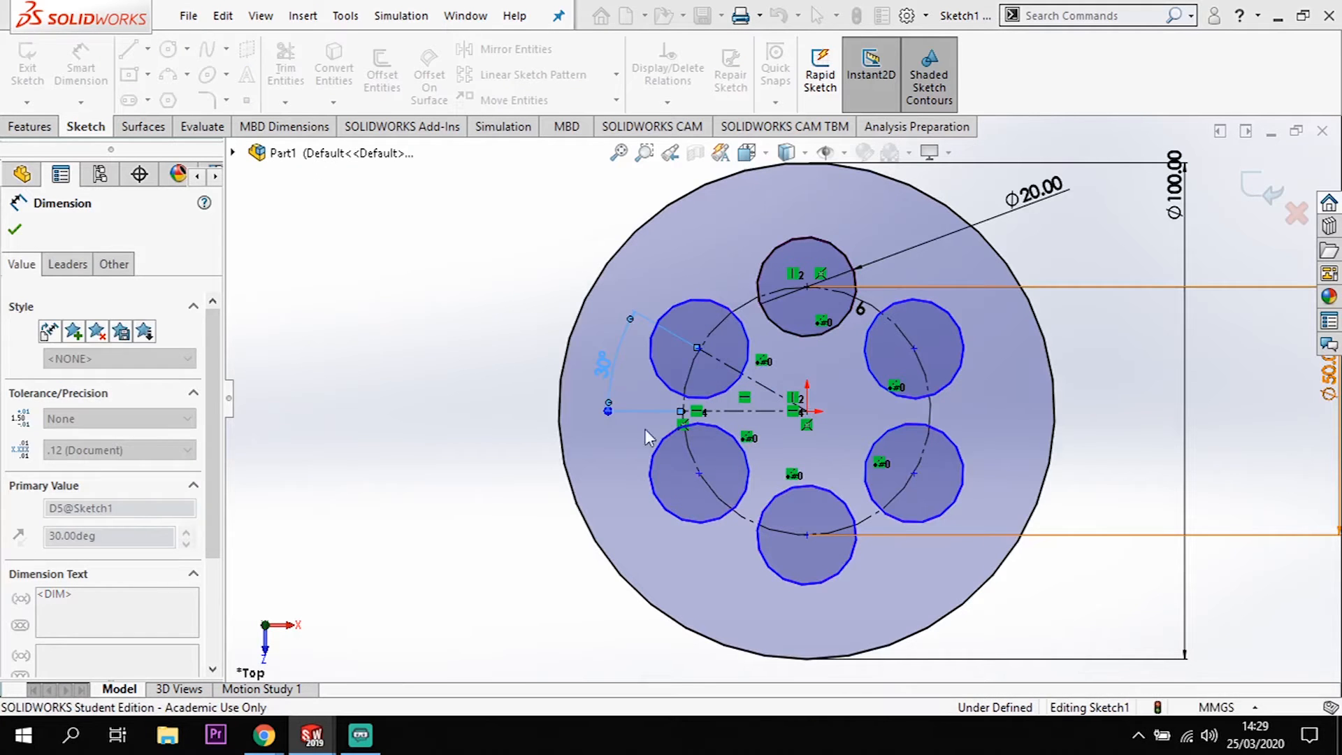
key("Escape")
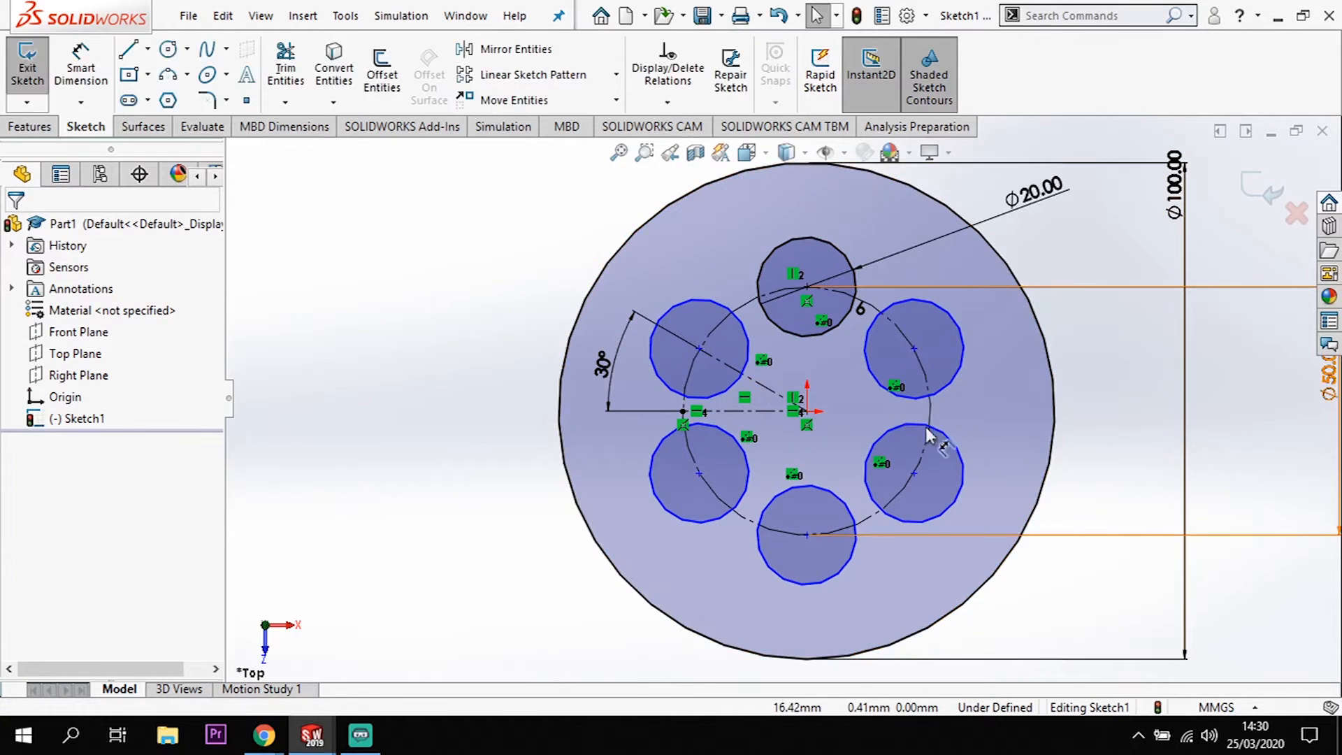
Undo the added centrelines and their dimensions, leaving only the disc outline and the patterned circles
scroll(977, 457, "up", 2)
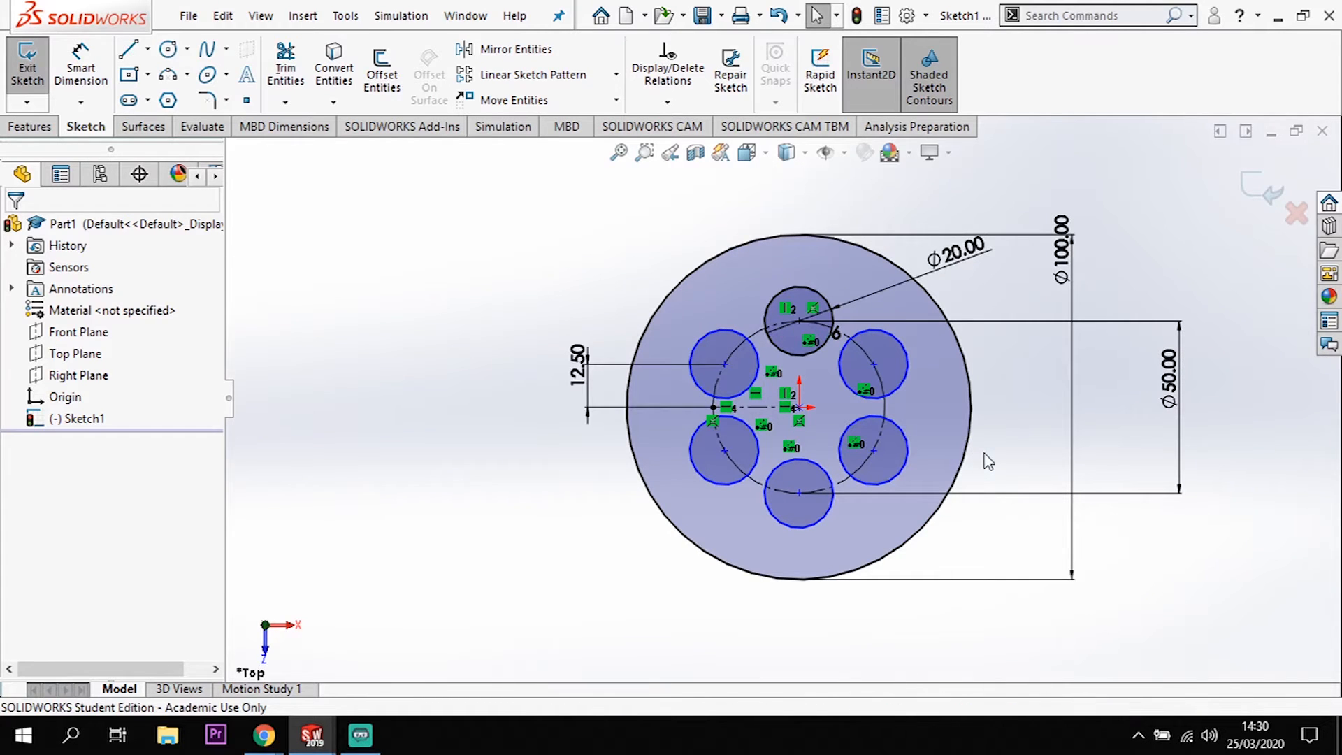
key("ctrl+z")
key("ctrl+z")
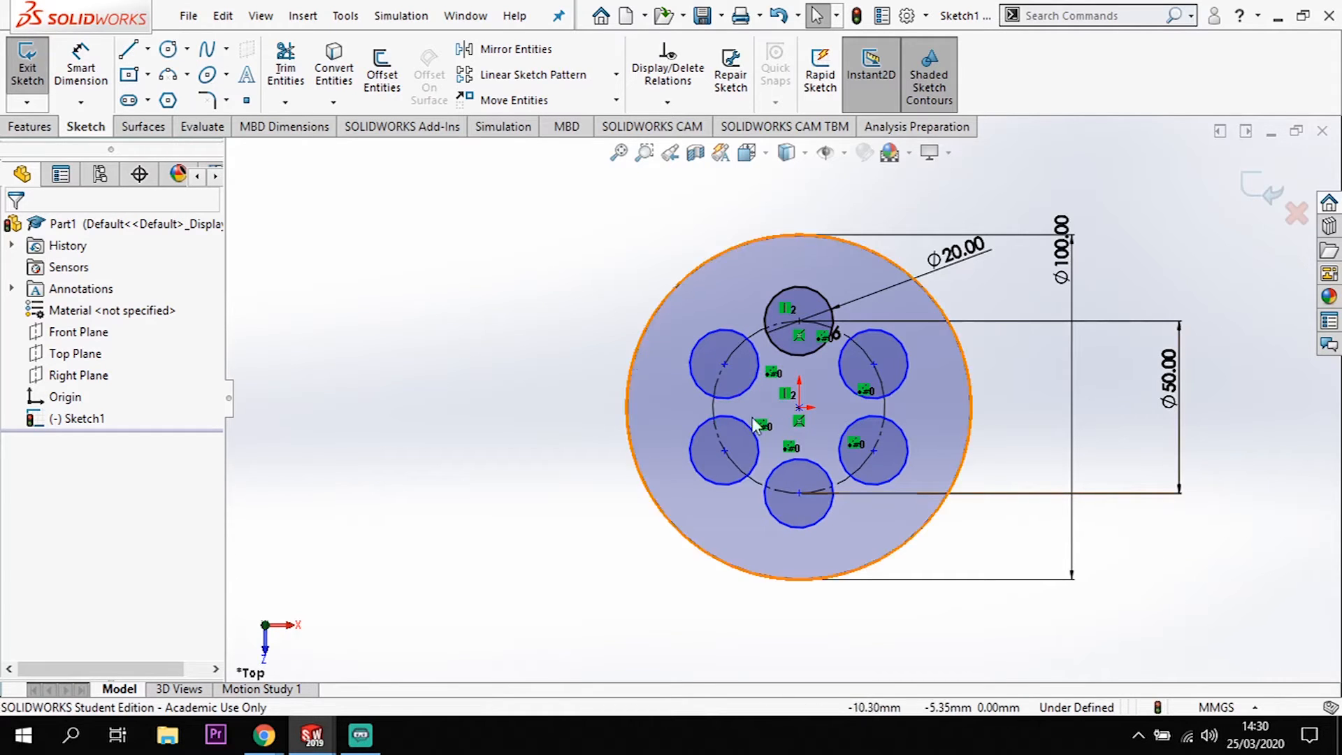
Fix the centre point of the upper-right patterned circle and delete that Fix relation again
left_click(854, 376)
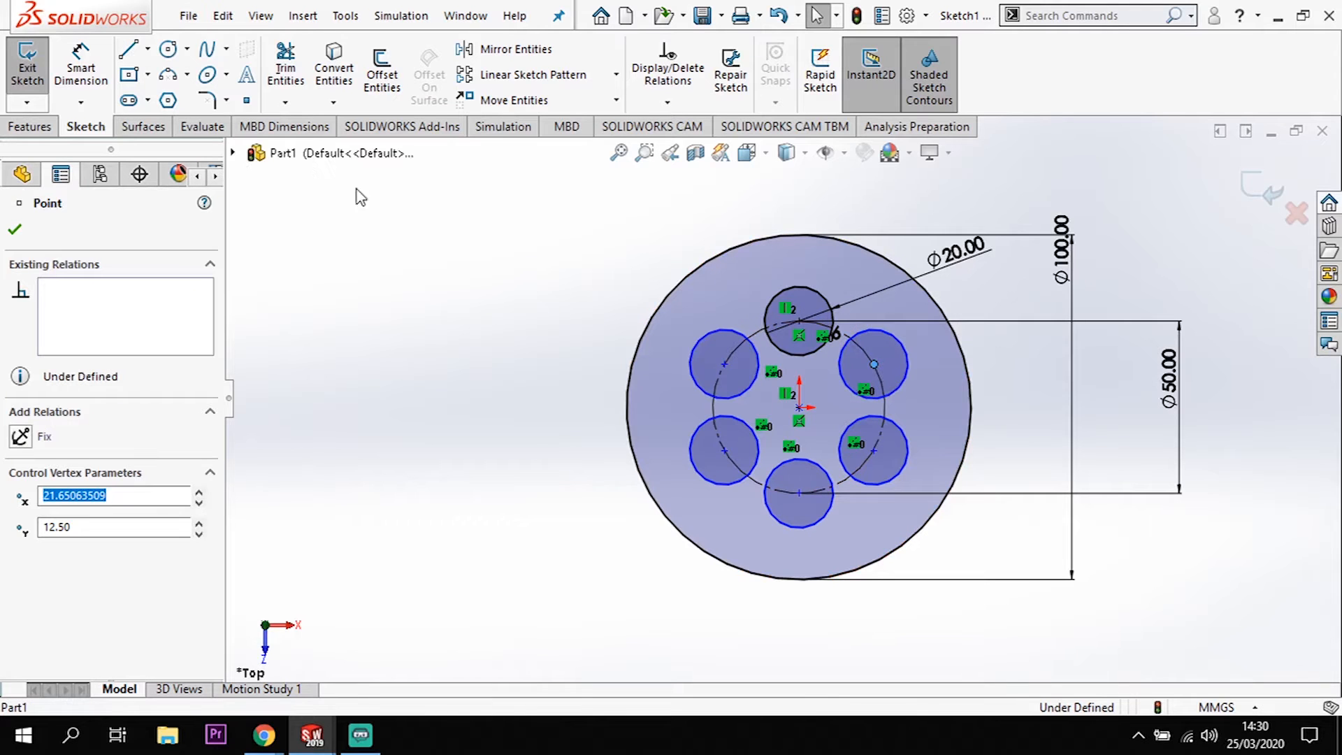
left_click(21, 438)
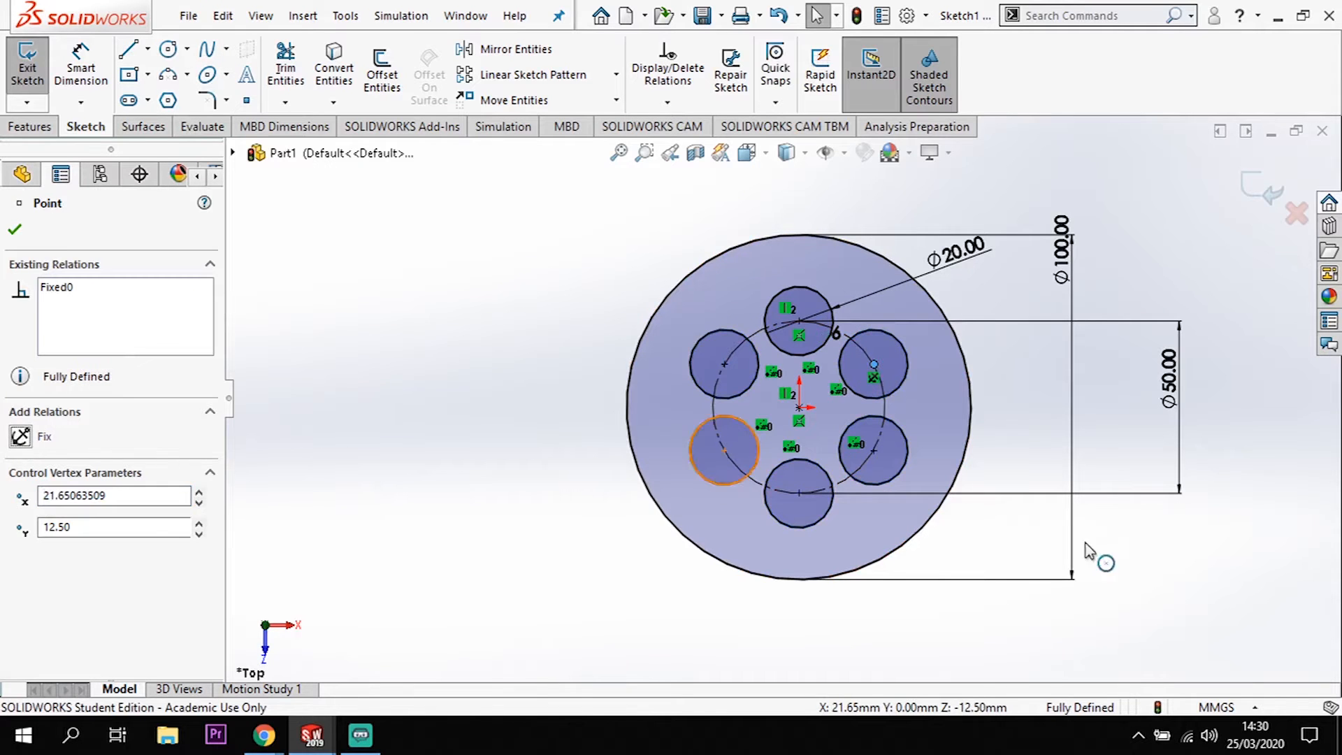
left_click(1219, 572)
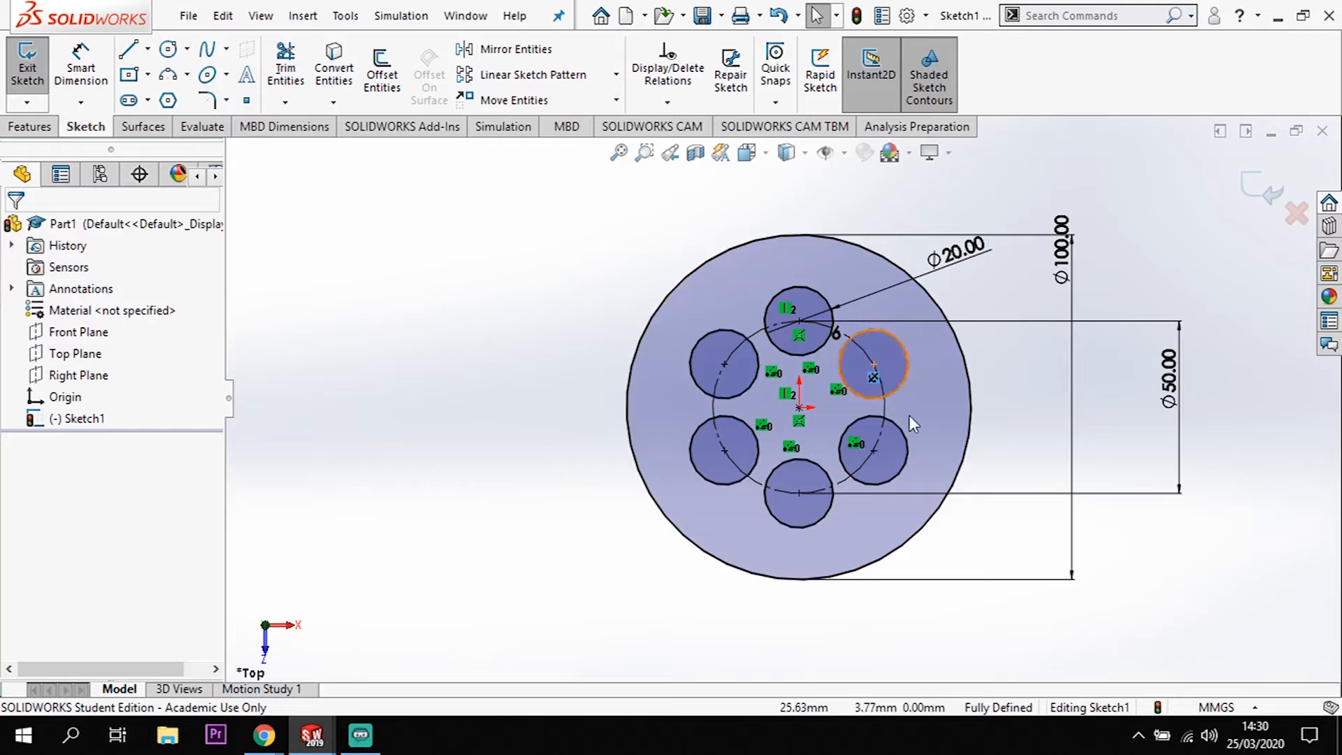
key("Delete")
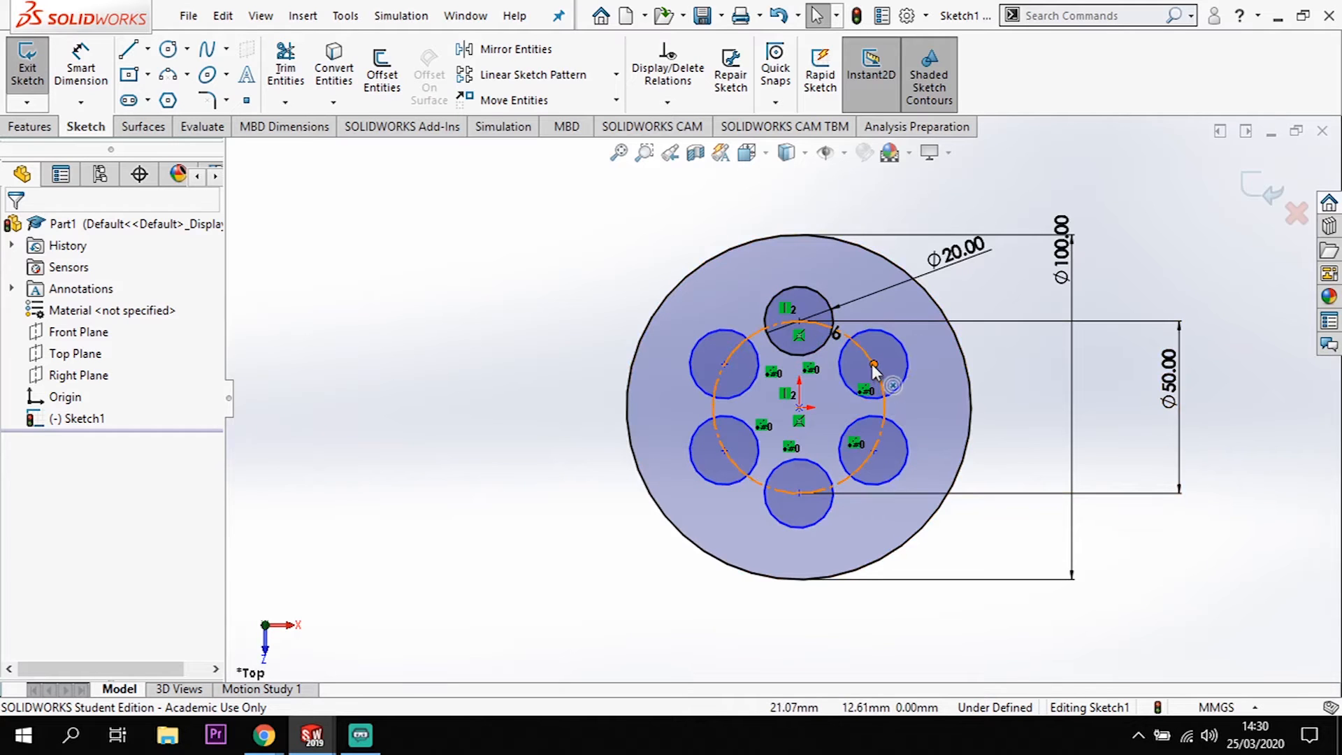
Apply a Fix relation to the centre point of the upper-right patterned circle
left_click(843, 472)
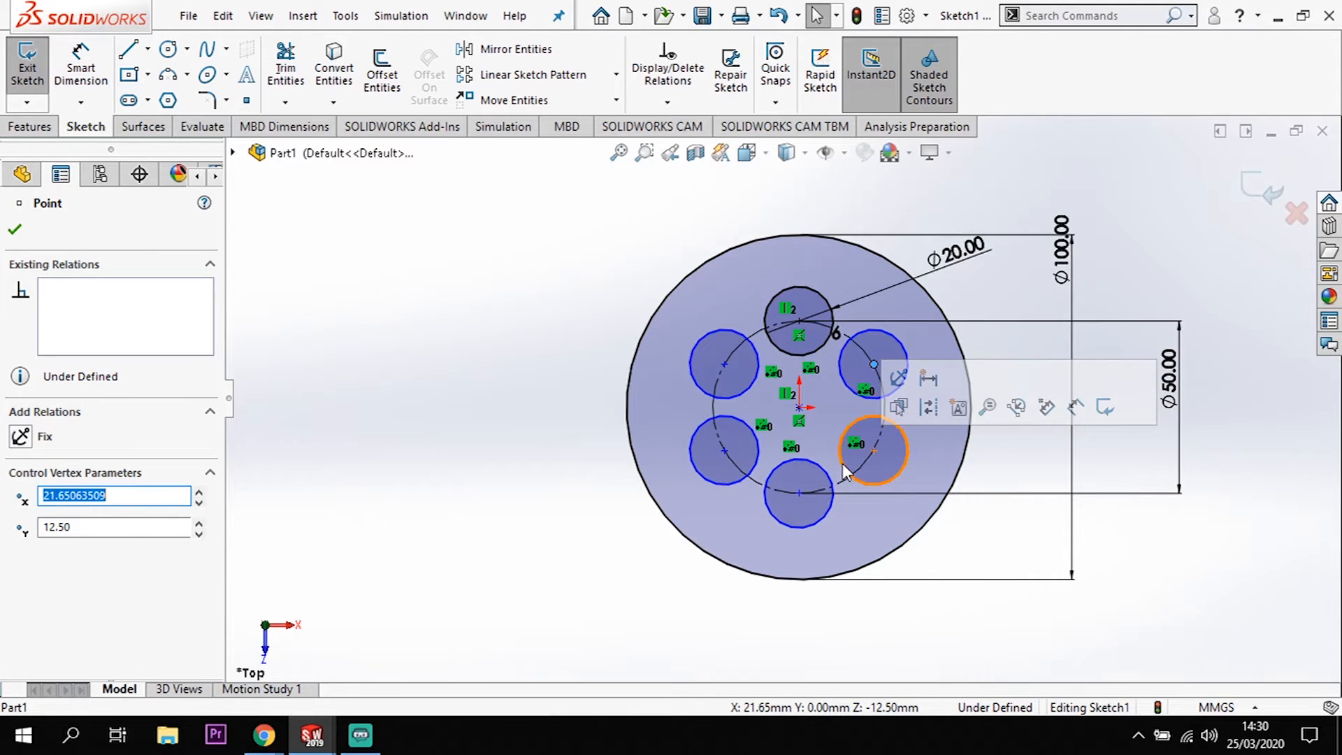
left_click(20, 438)
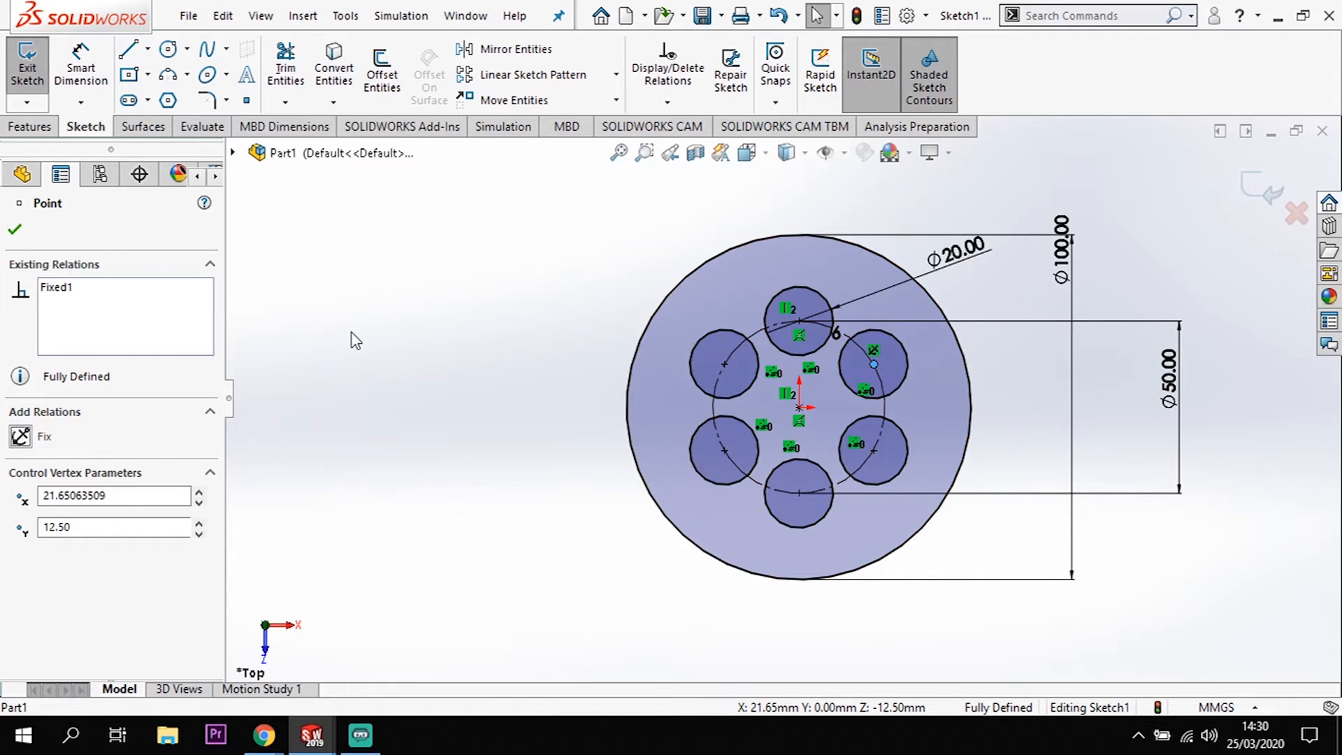
left_click(420, 388)
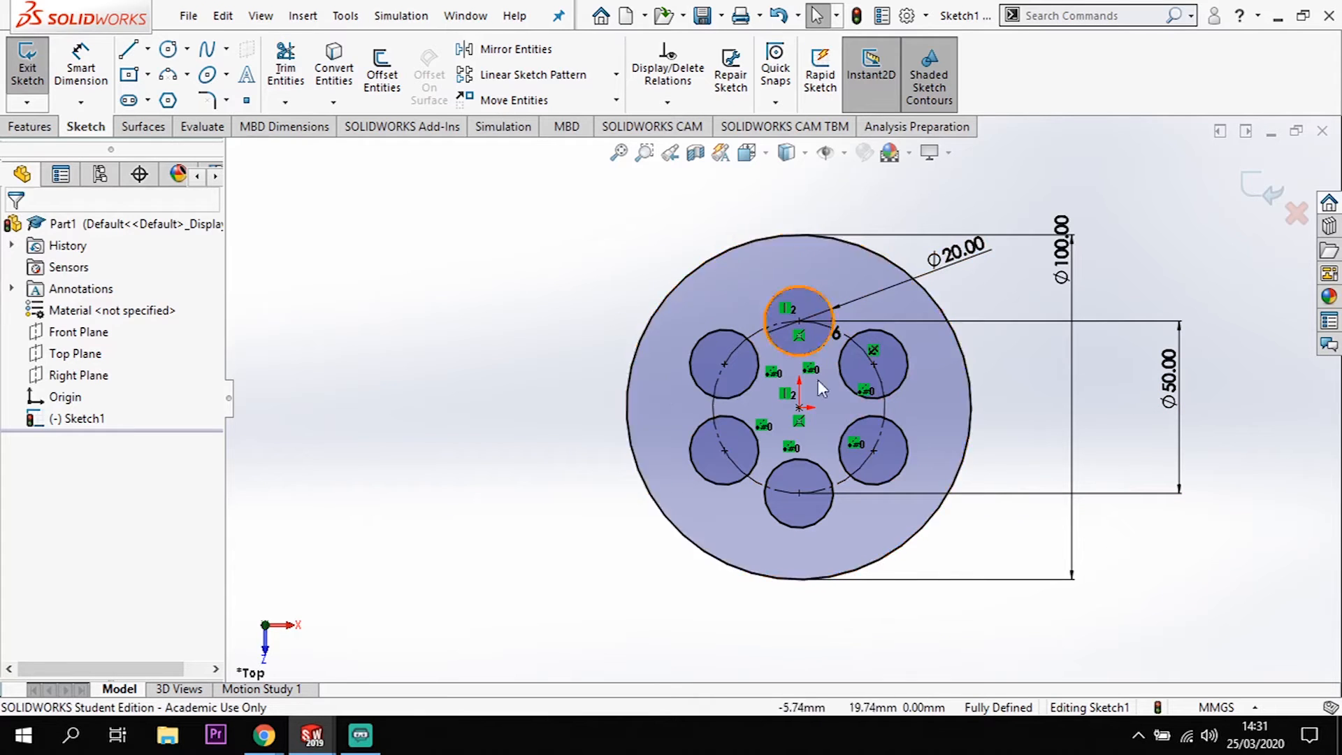
Extrude the 100 mm disc profile with its six circular holes into a solid
left_click(29, 126)
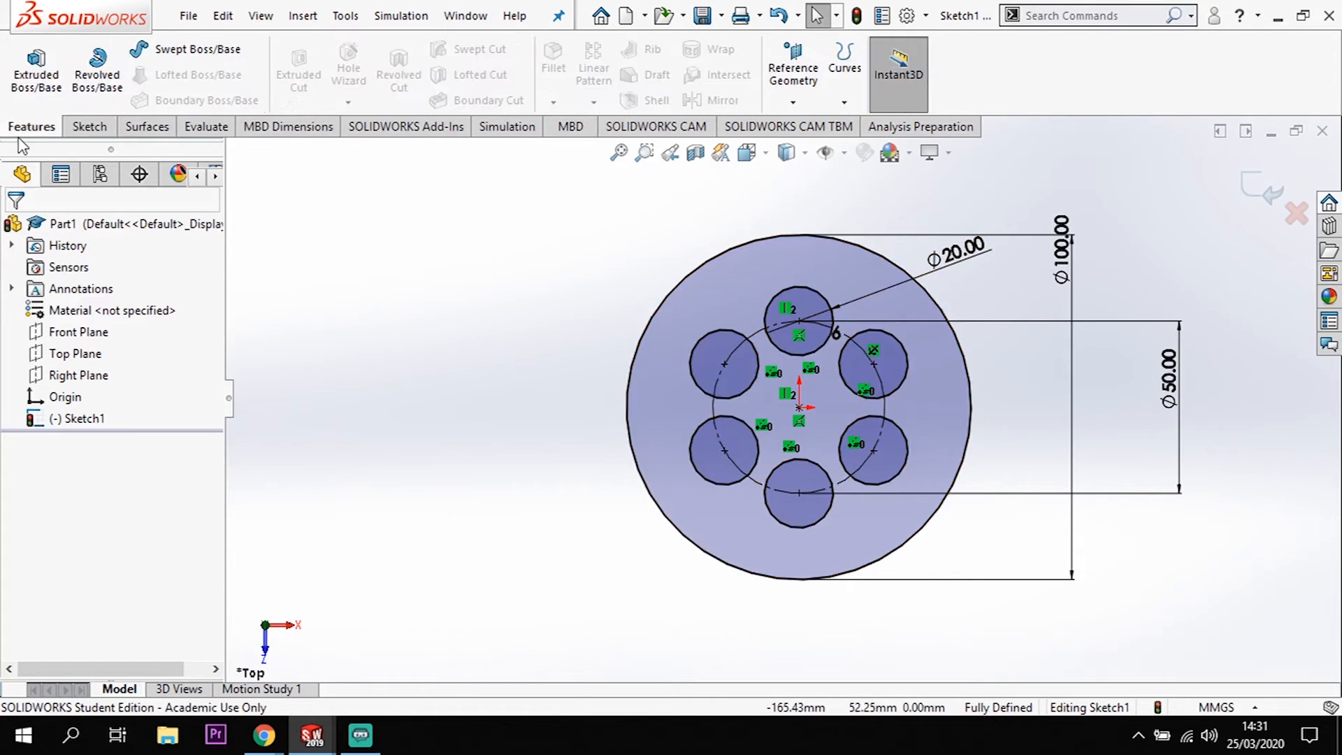
left_click(36, 70)
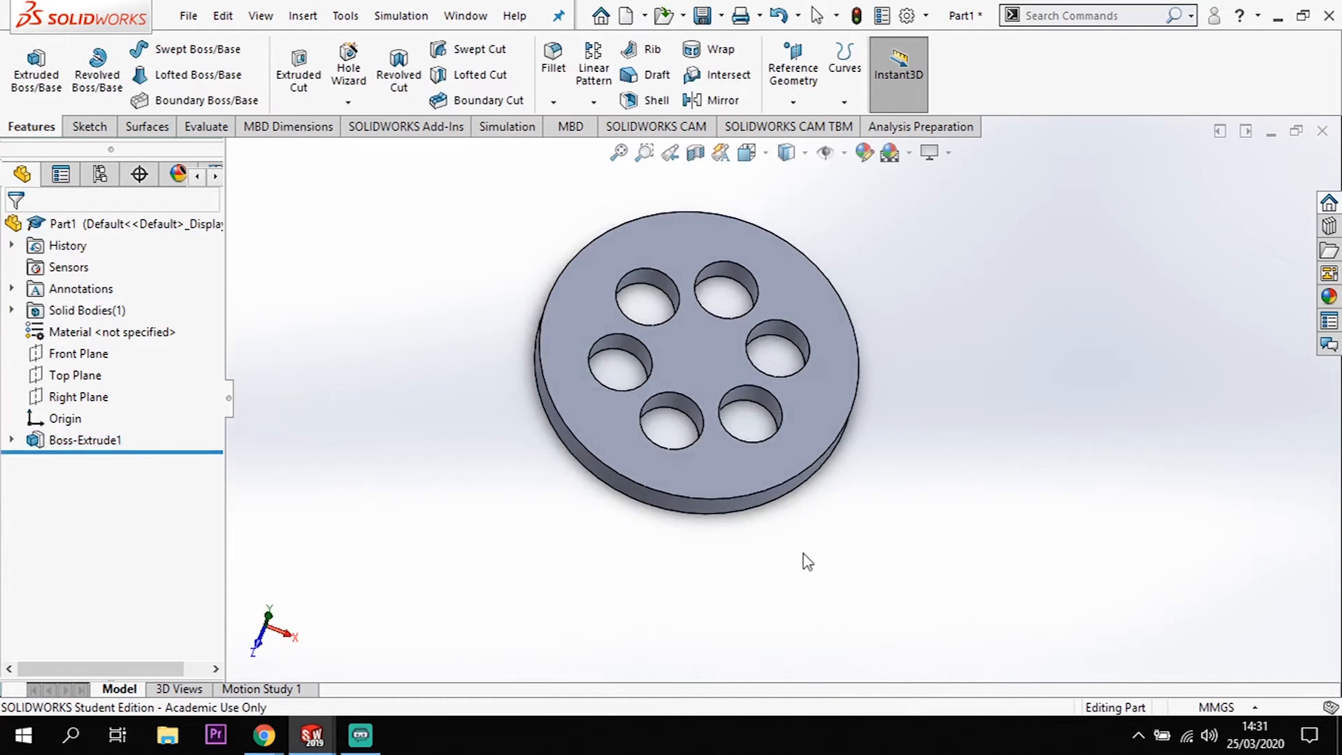
middle_click_drag(973, 524, 945, 578)
scroll(945, 579, "down", 1)
scroll(681, 327, "up", 2)
scroll(728, 263, "down", 2)
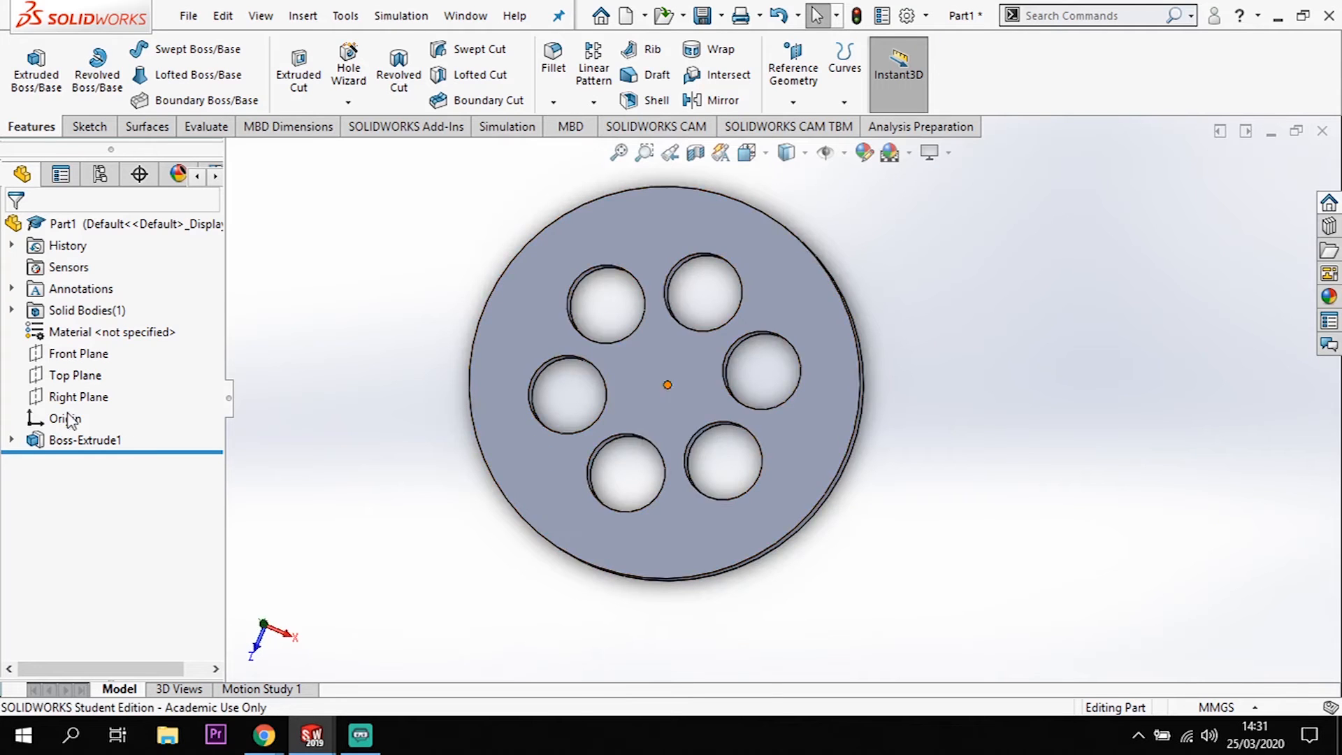
Open the disc extrusion's sketch for editing
left_click(11, 440)
left_click(88, 461)
left_click(98, 400)
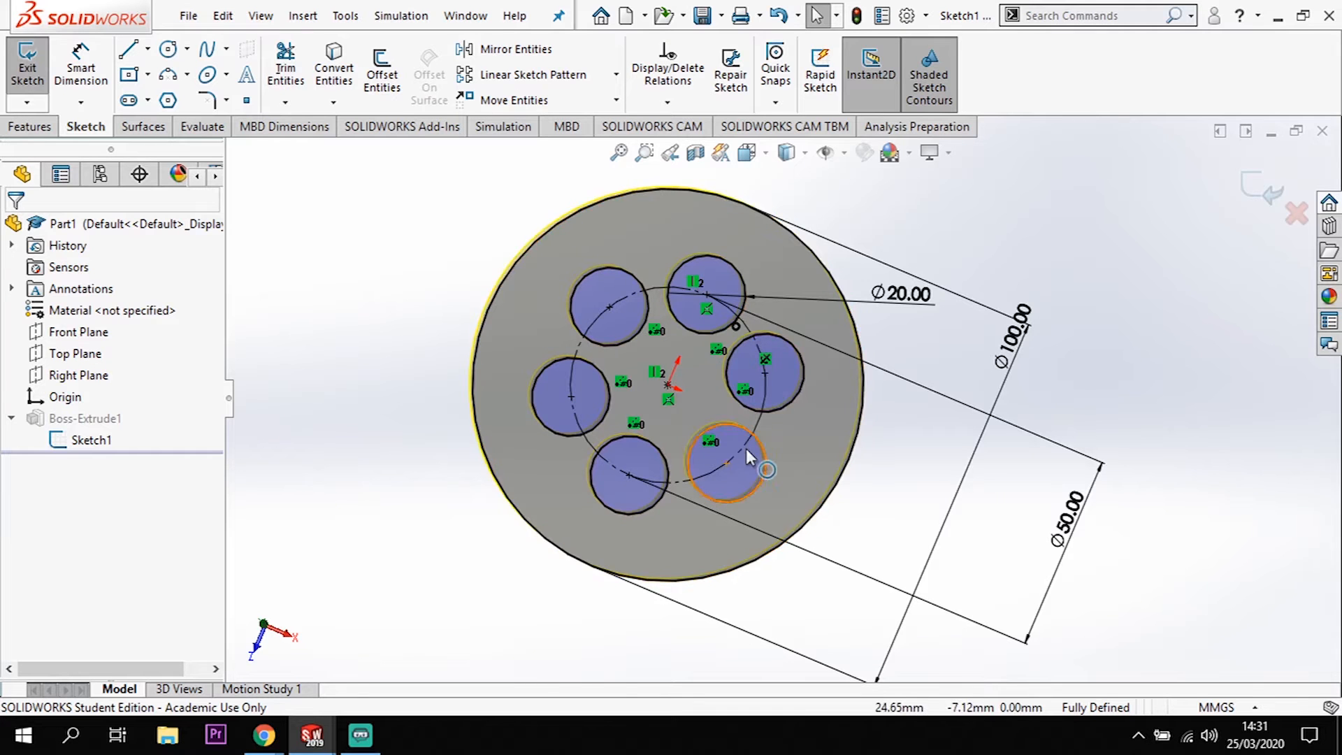
key("space")
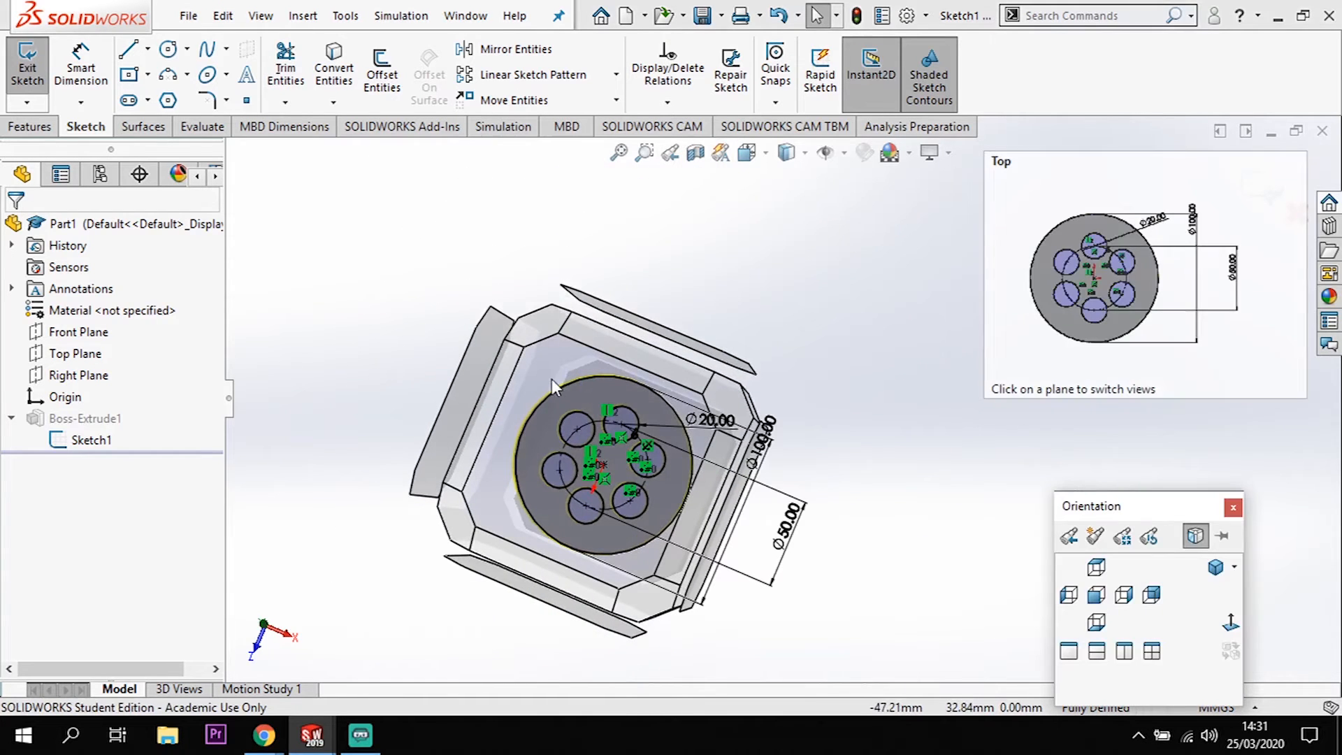
left_click(548, 367)
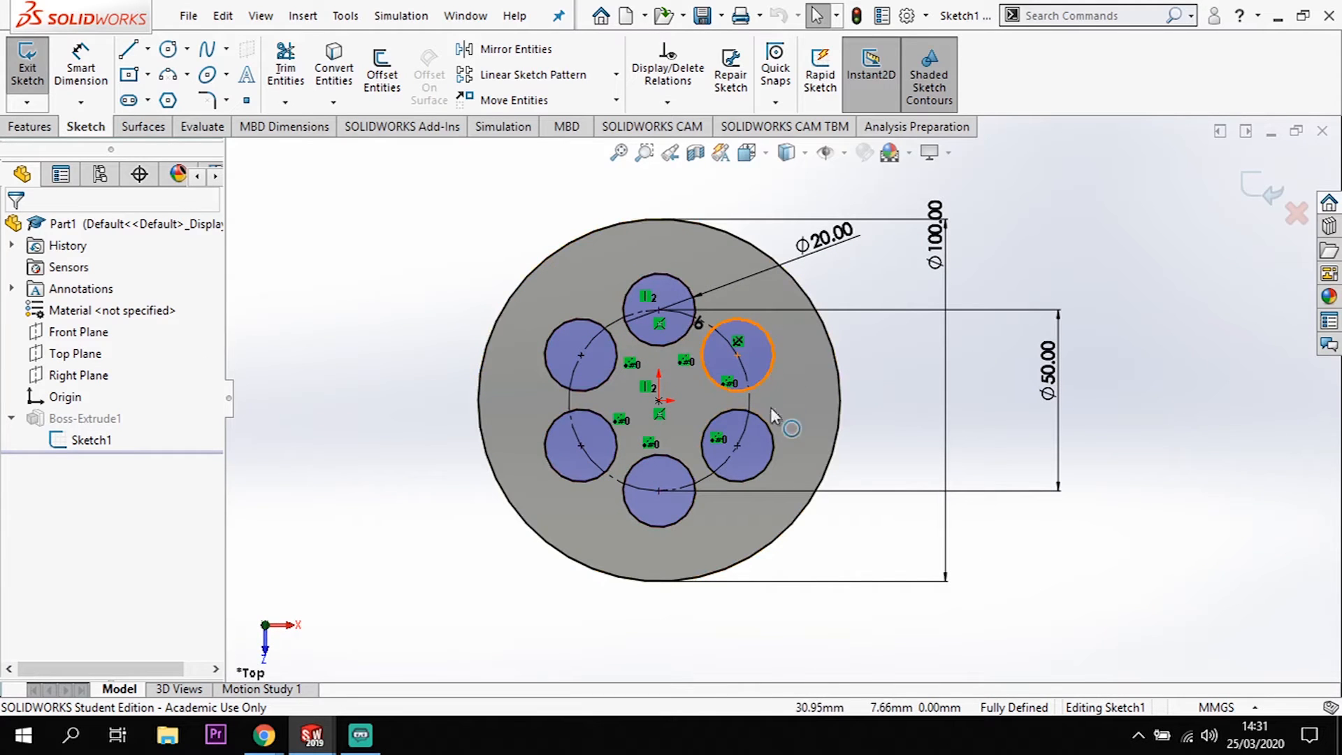
Delete the five patterned copies of the 20 mm circle, keeping the original circle above the origin
left_click(759, 385)
left_click(773, 445, "ctrl")
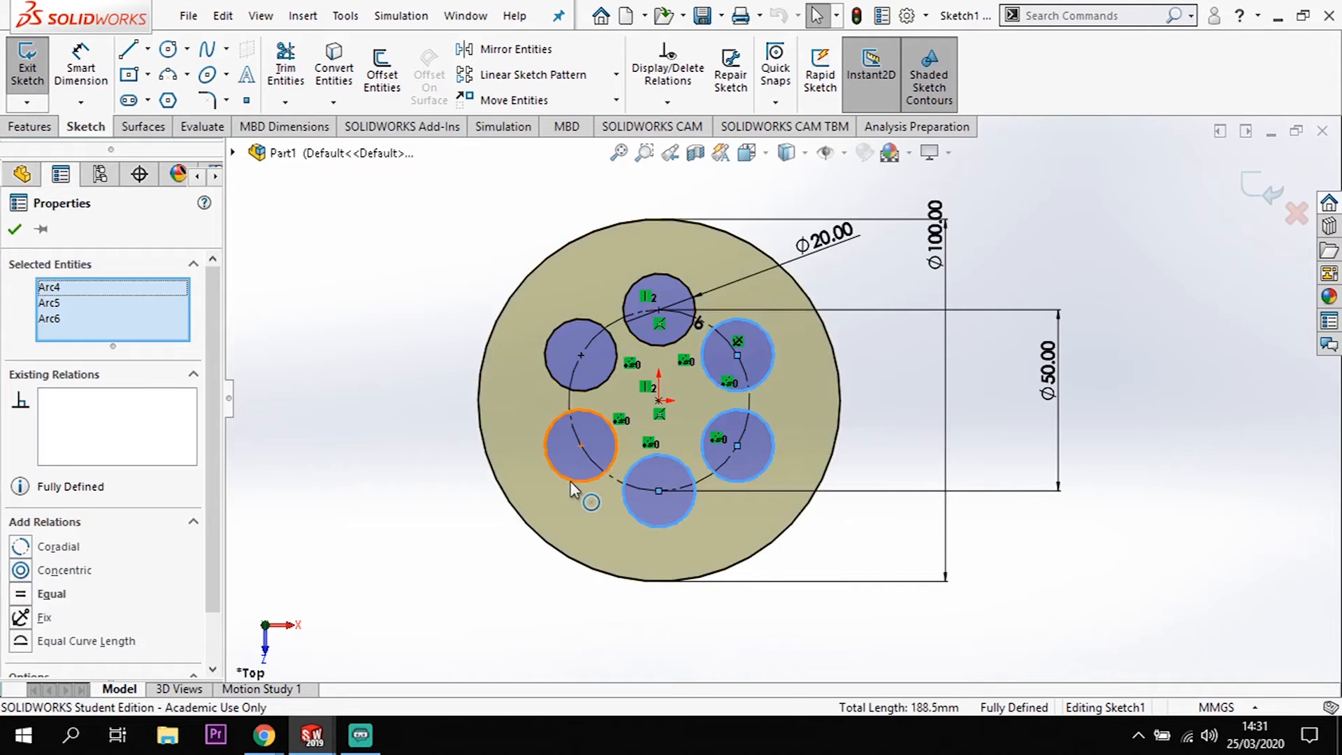
left_click(549, 413, "ctrl")
left_click(553, 376, "ctrl")
key("Delete")
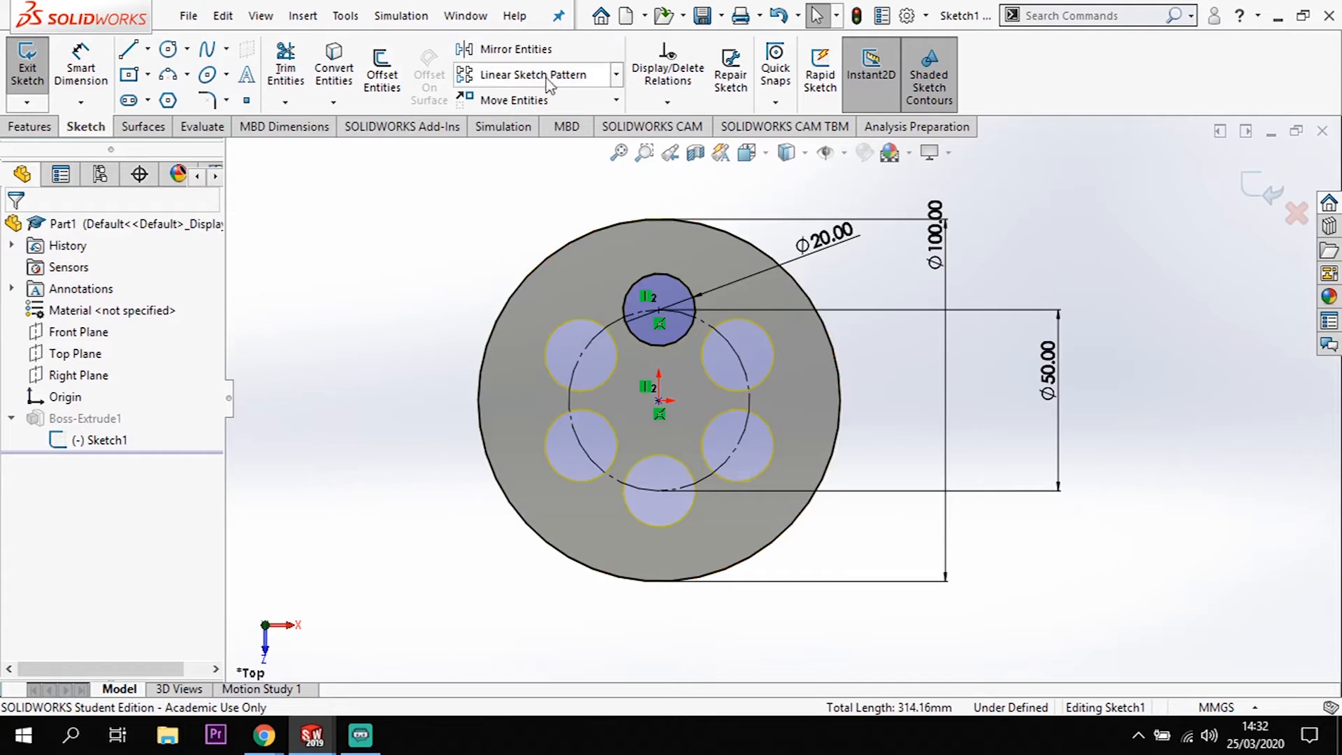
Create a circular sketch pattern of the 20 mm circle about the origin with 4 equally spaced instances over 360 degrees
left_click(616, 75)
left_click(517, 171)
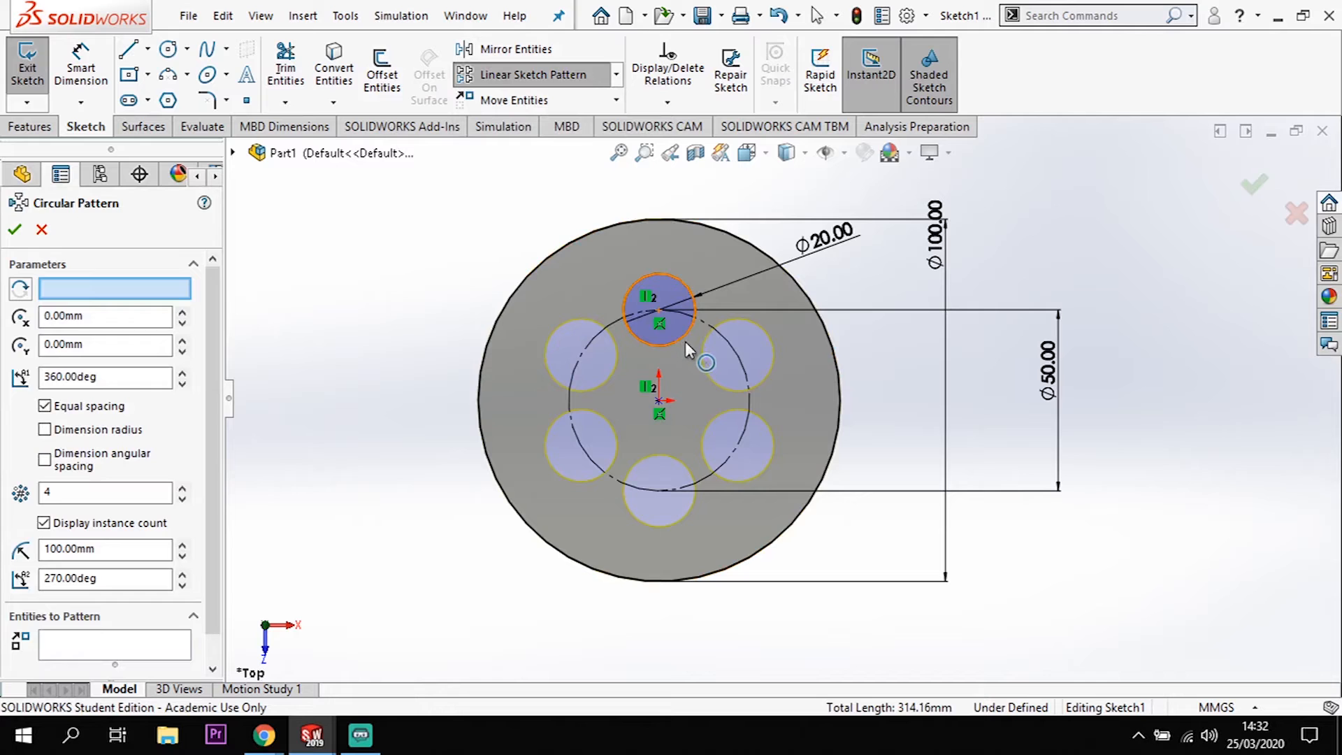
left_click(682, 337)
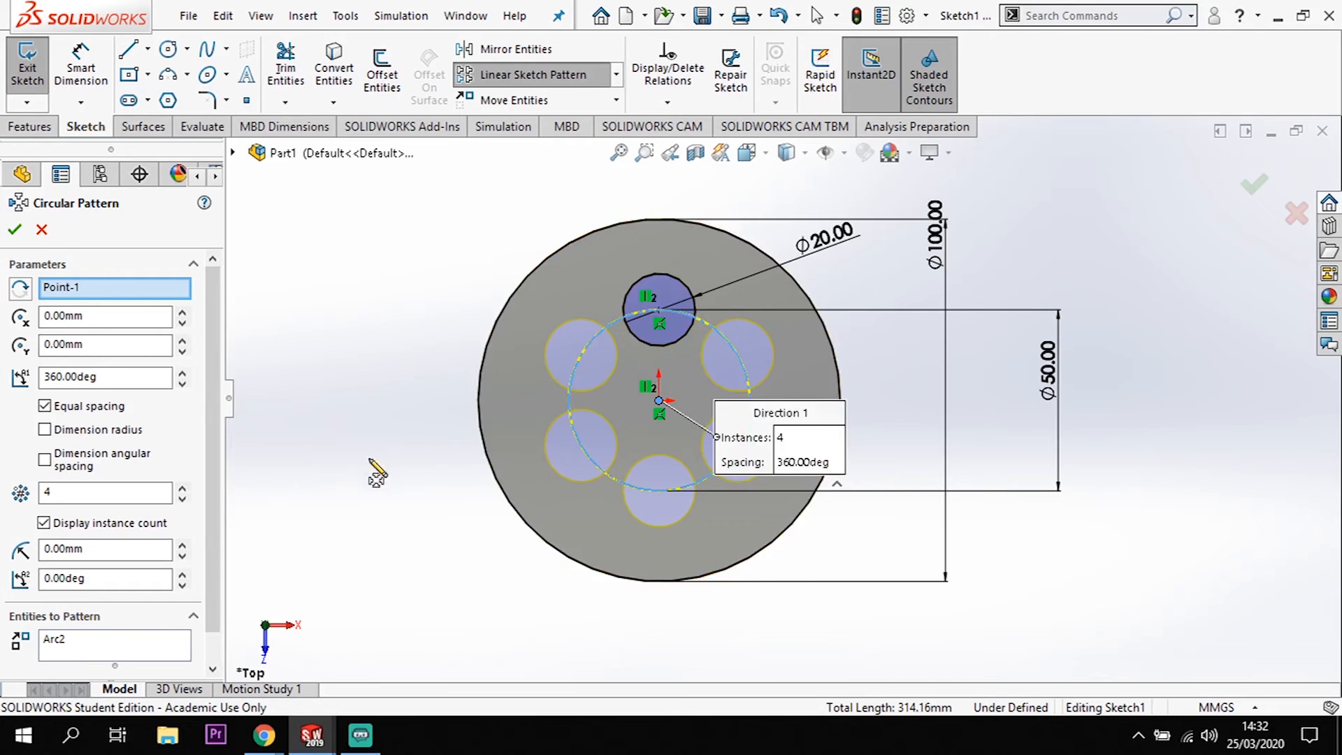
left_click(89, 641)
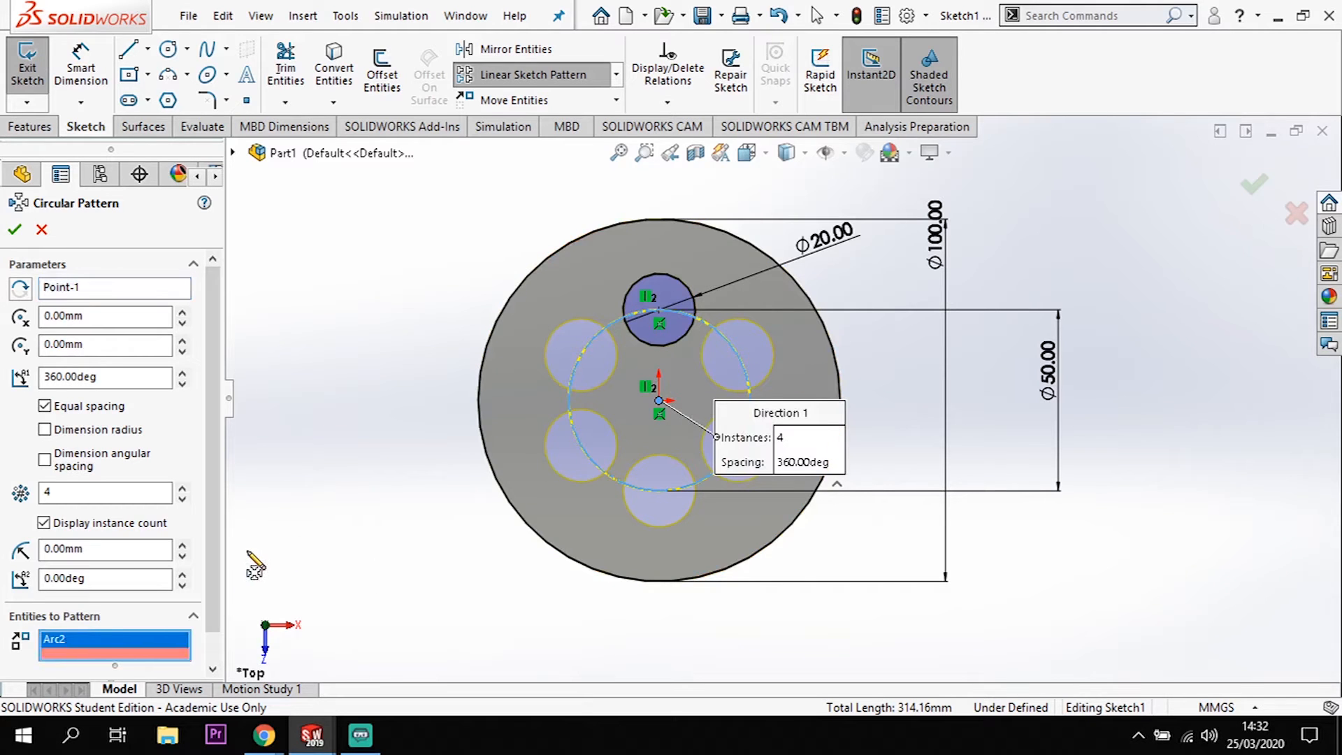
key("Delete")
left_click(662, 281)
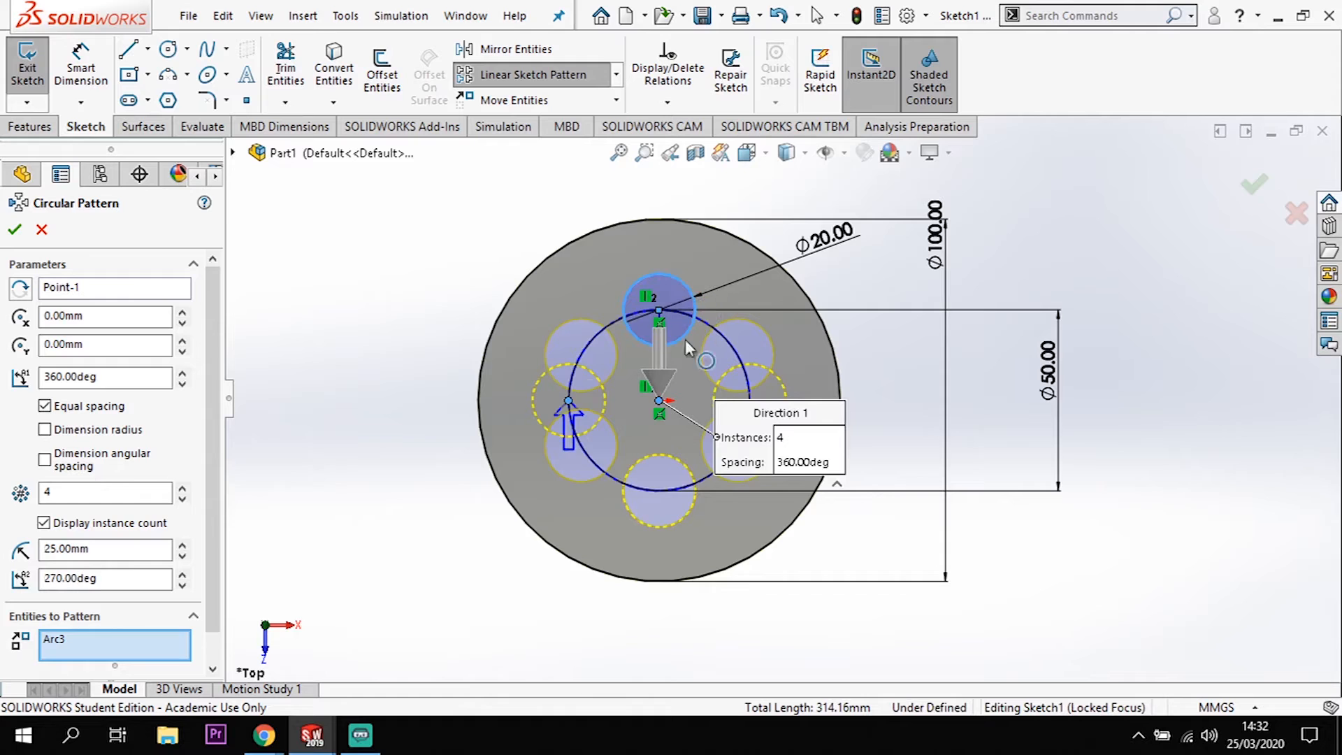
left_click(57, 378)
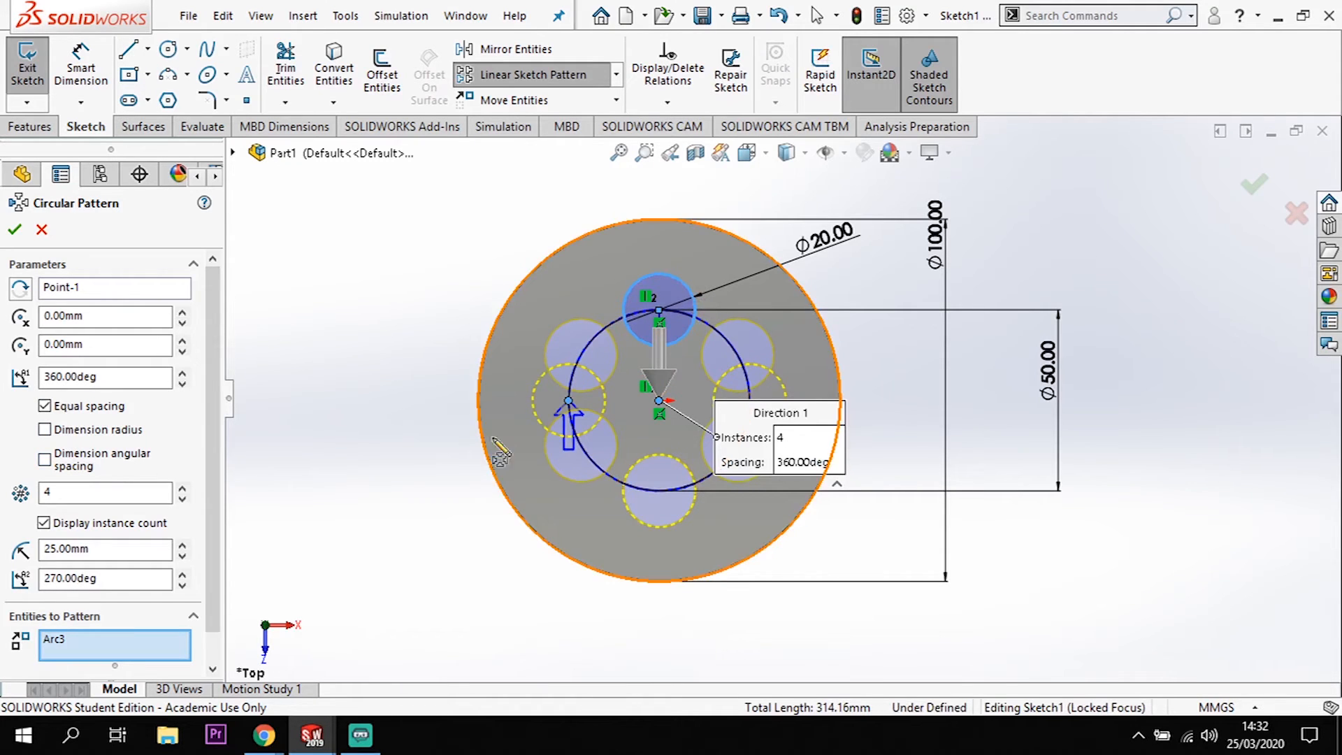
left_click(15, 230)
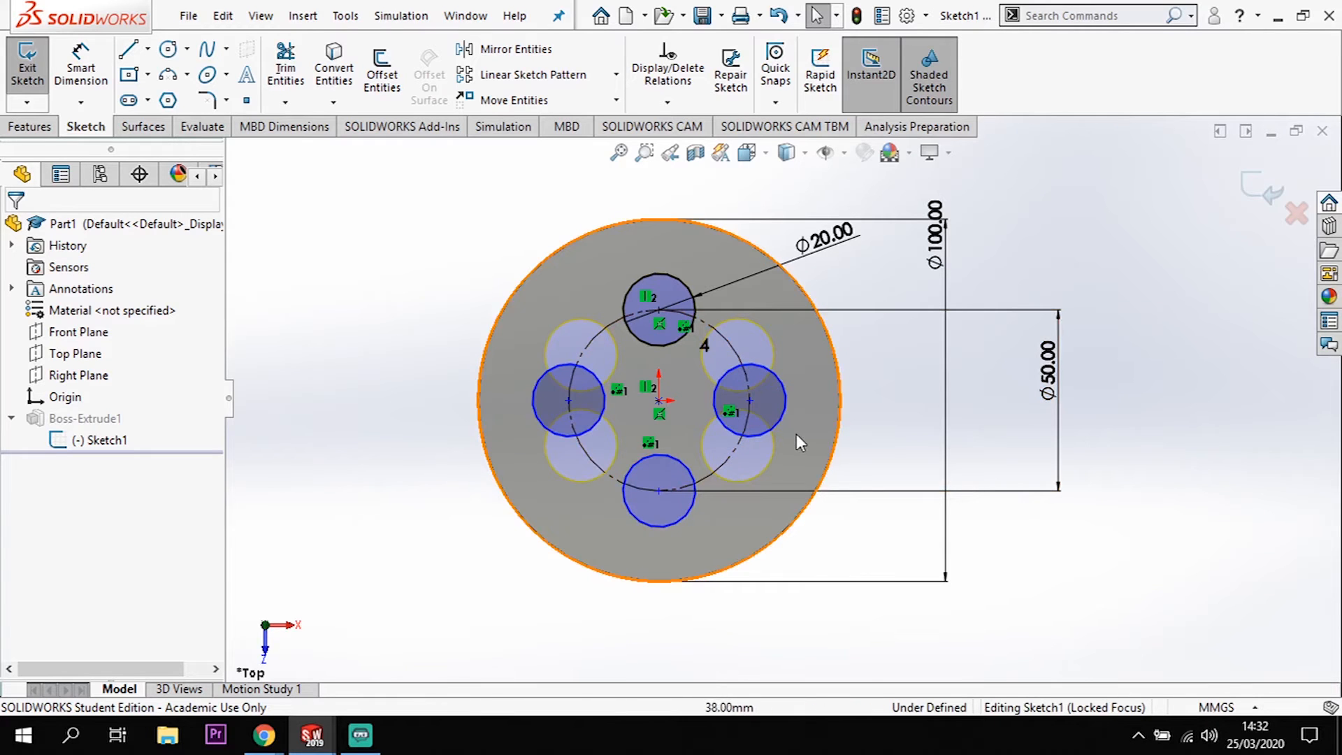
Delete the three copies made by the four-instance circular sketch pattern
left_click(777, 419)
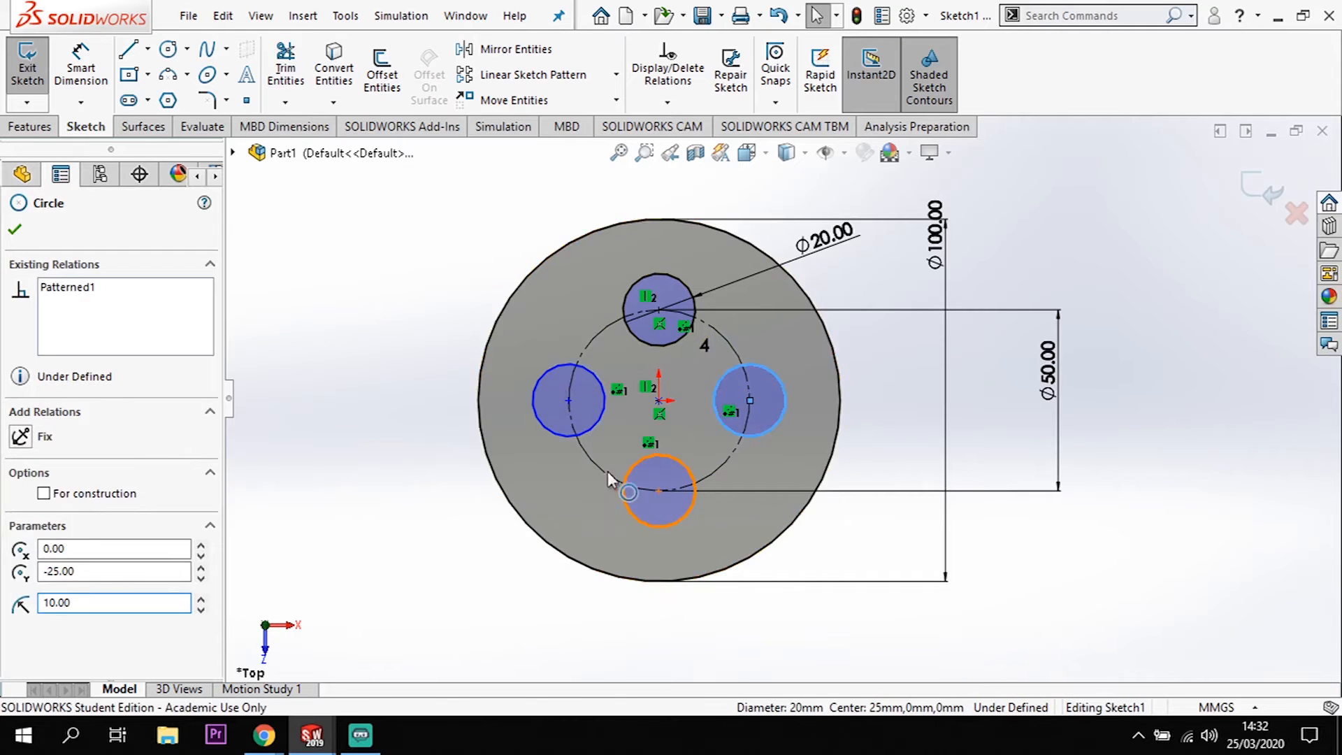
left_click(617, 481, "ctrl")
left_click(546, 431, "ctrl")
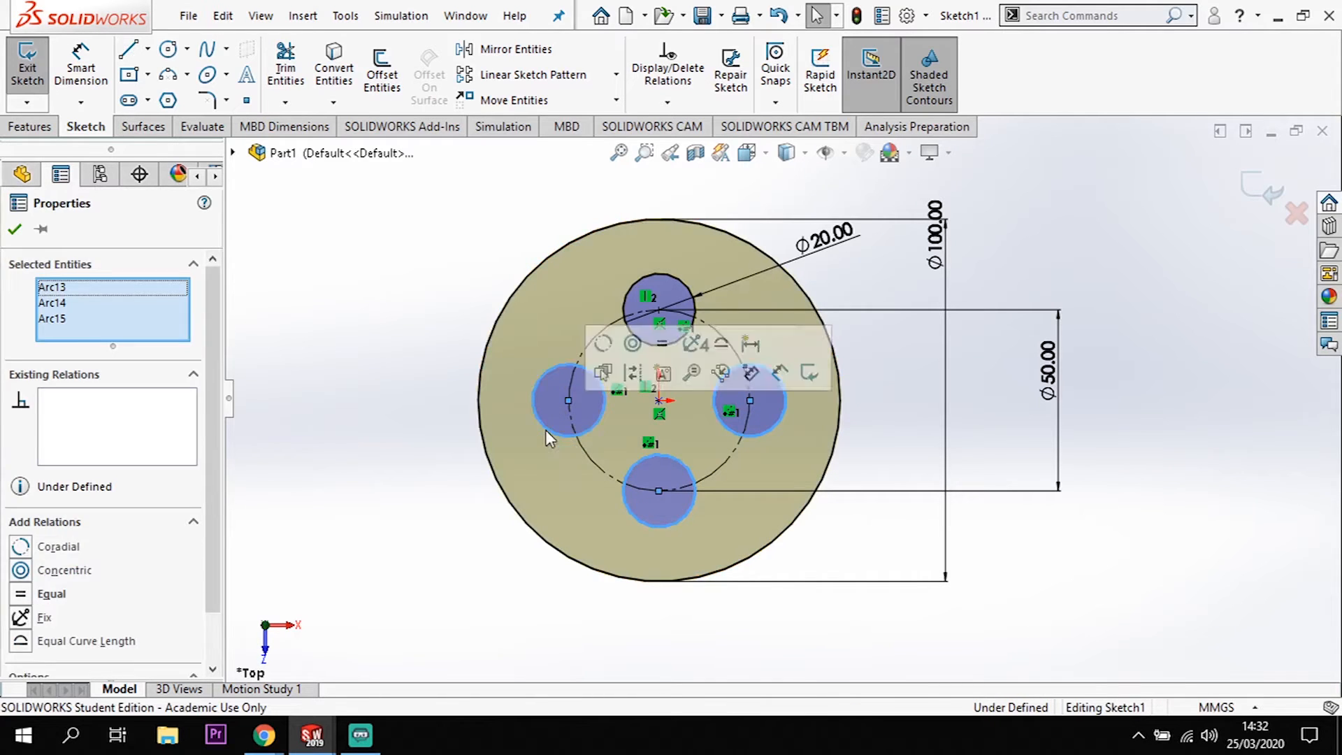
key("Delete")
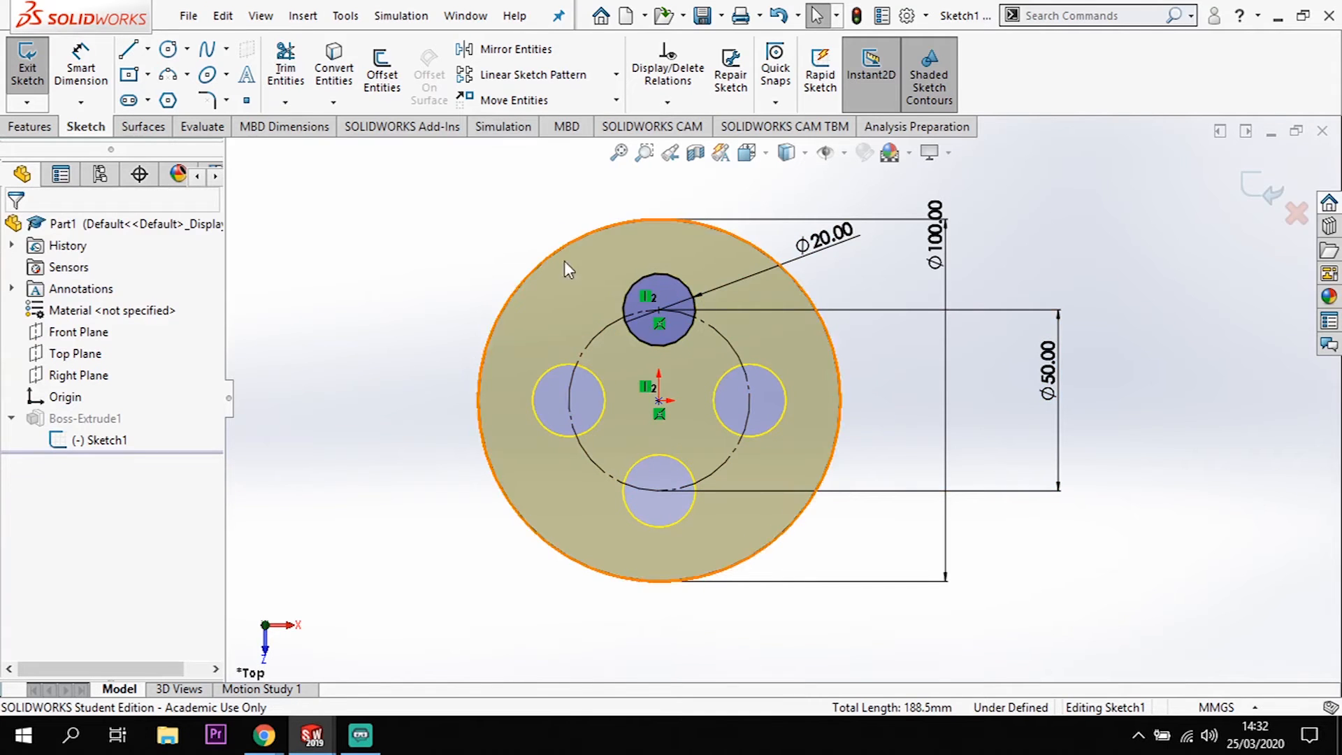
Delete the 20 mm circle and the 50 mm construction circle, and exit the sketch to rebuild the plain disc
left_click(686, 333)
key("Delete")
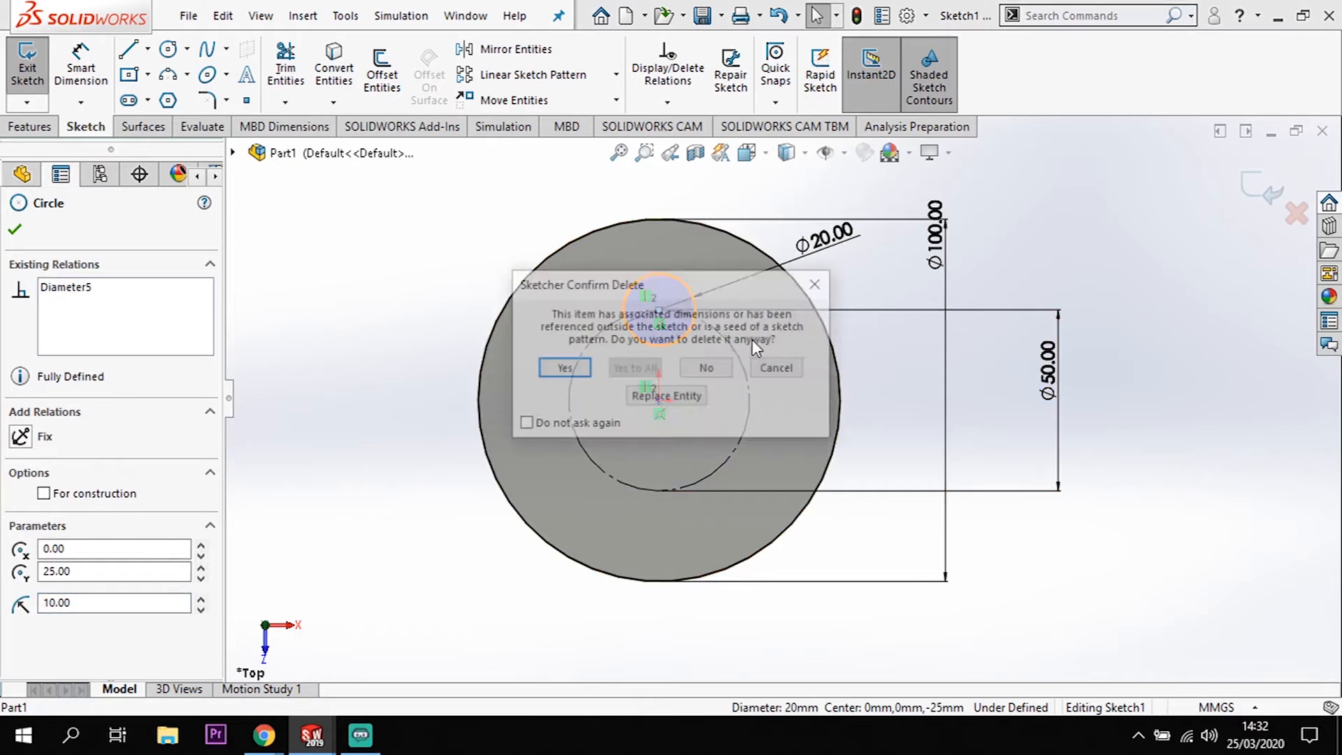
left_click(585, 367)
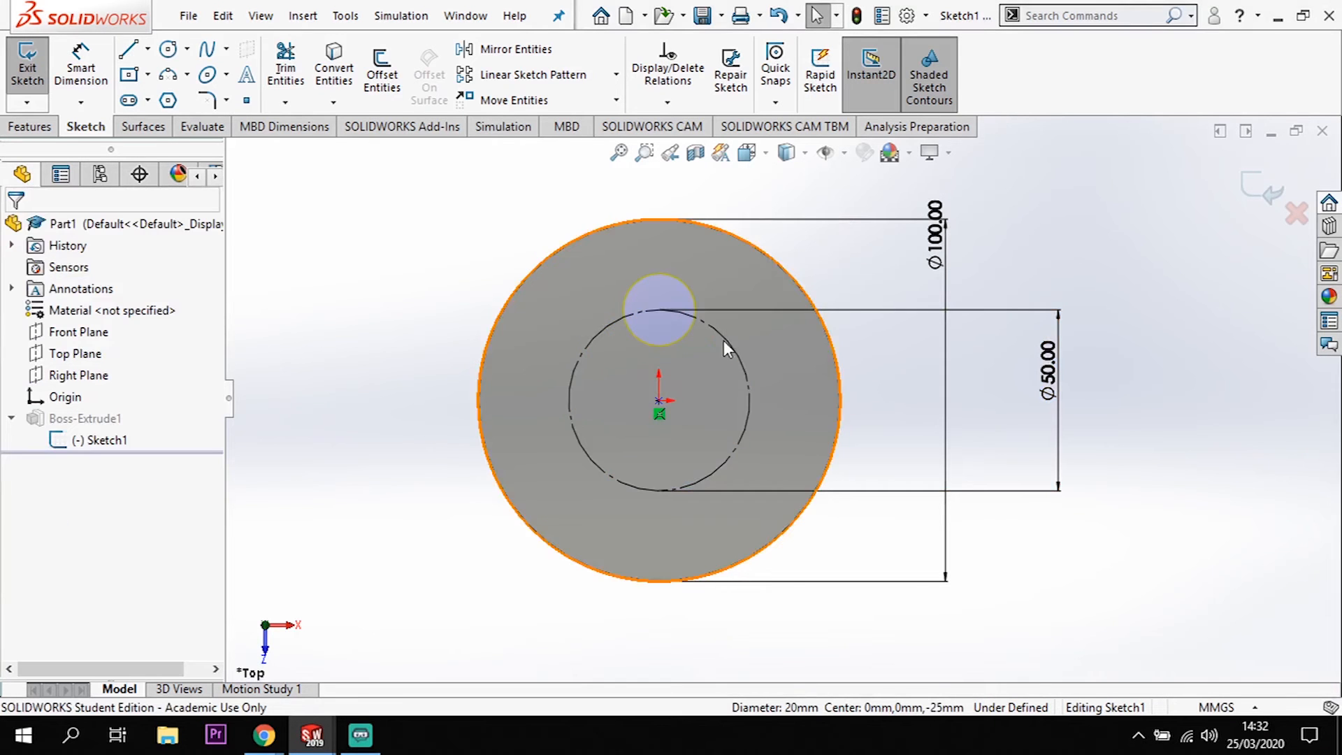
left_click(745, 351)
key("Delete")
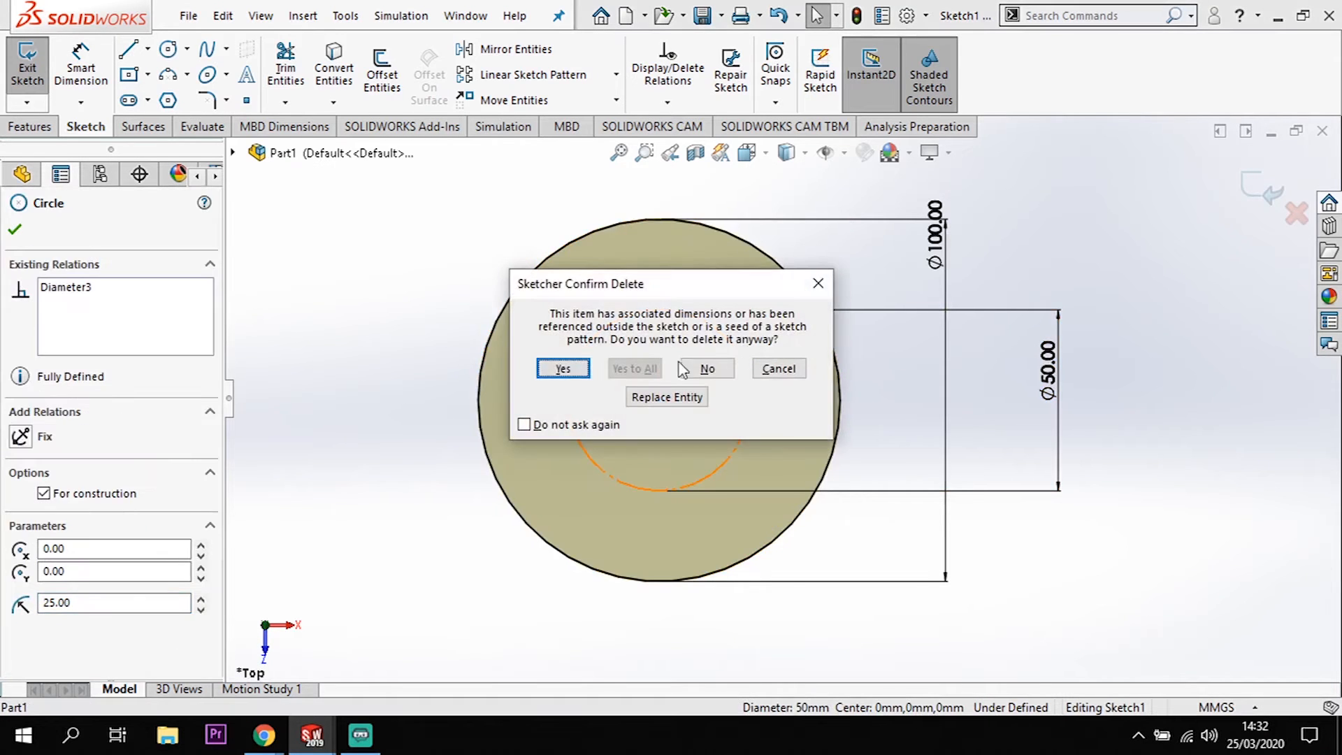
left_click(579, 375)
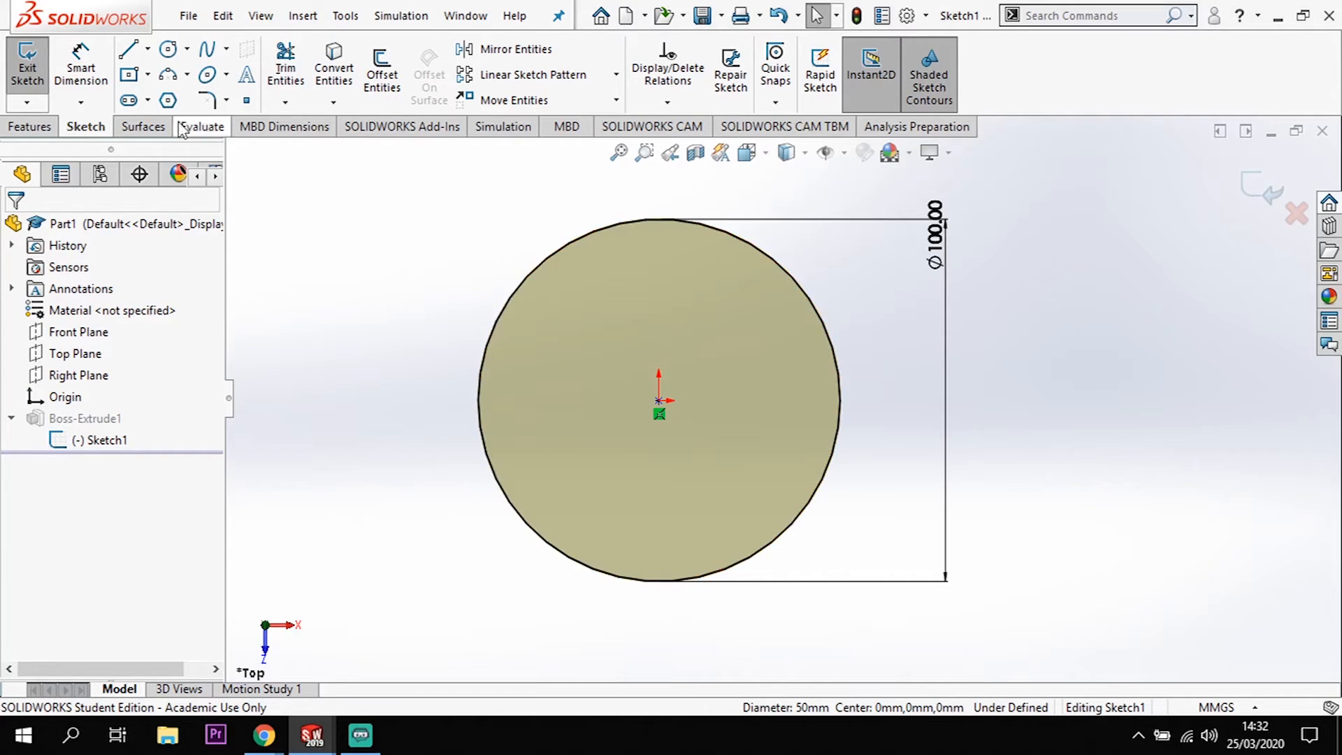
left_click(28, 129)
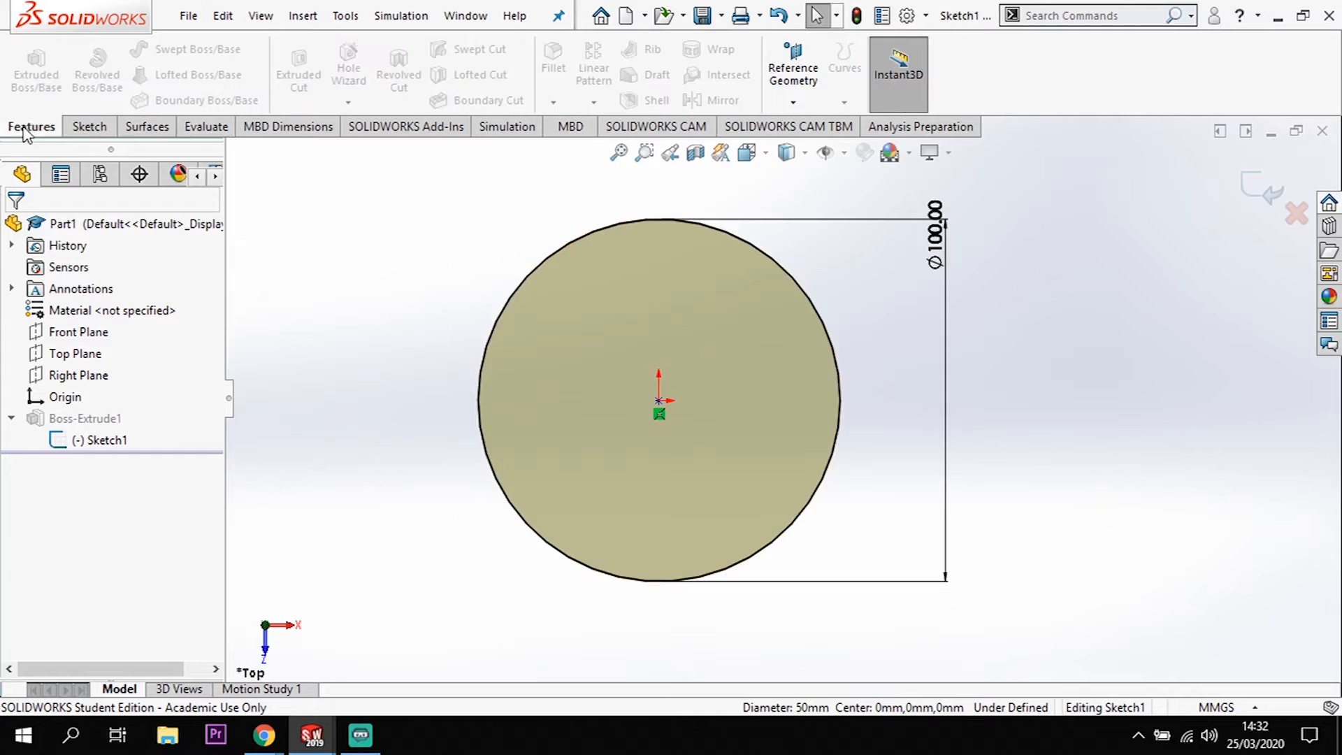
left_click(1261, 187)
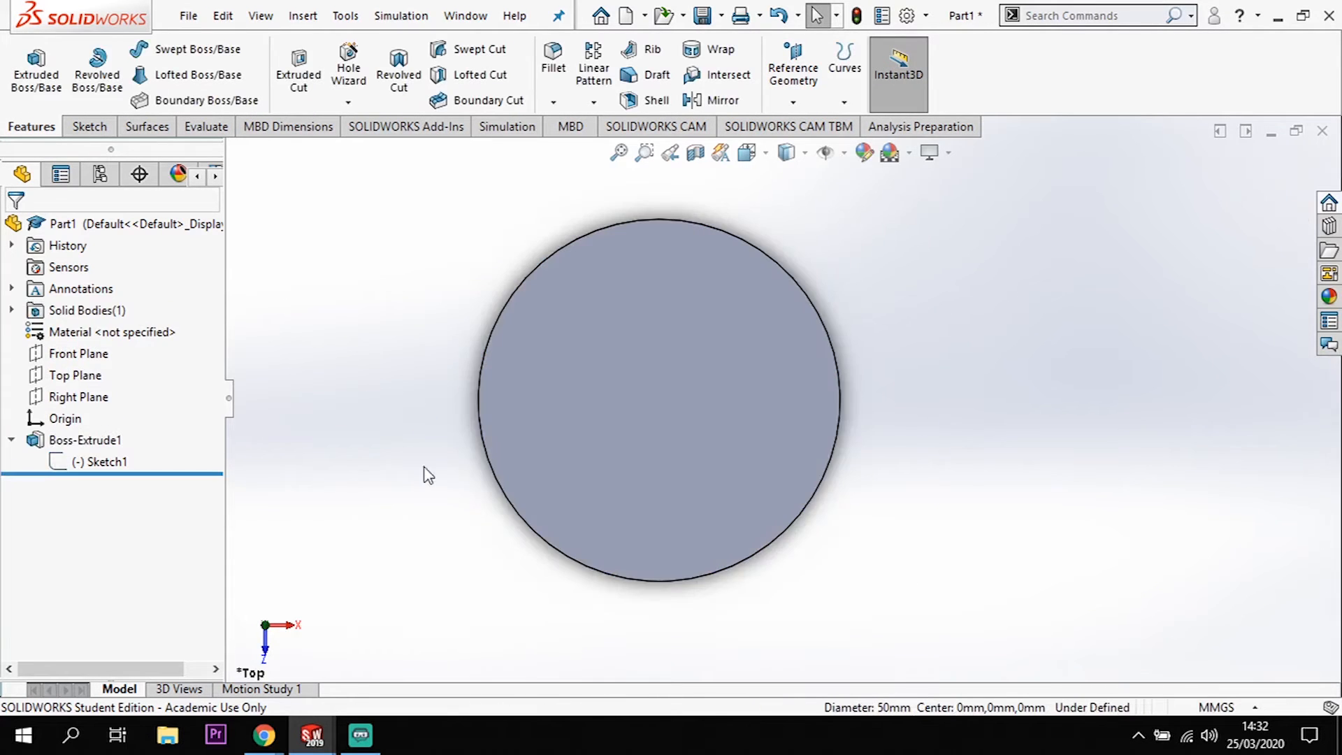
Start a new sketch on the upper flat face of the disc
middle_click_drag(689, 569, 626, 283)
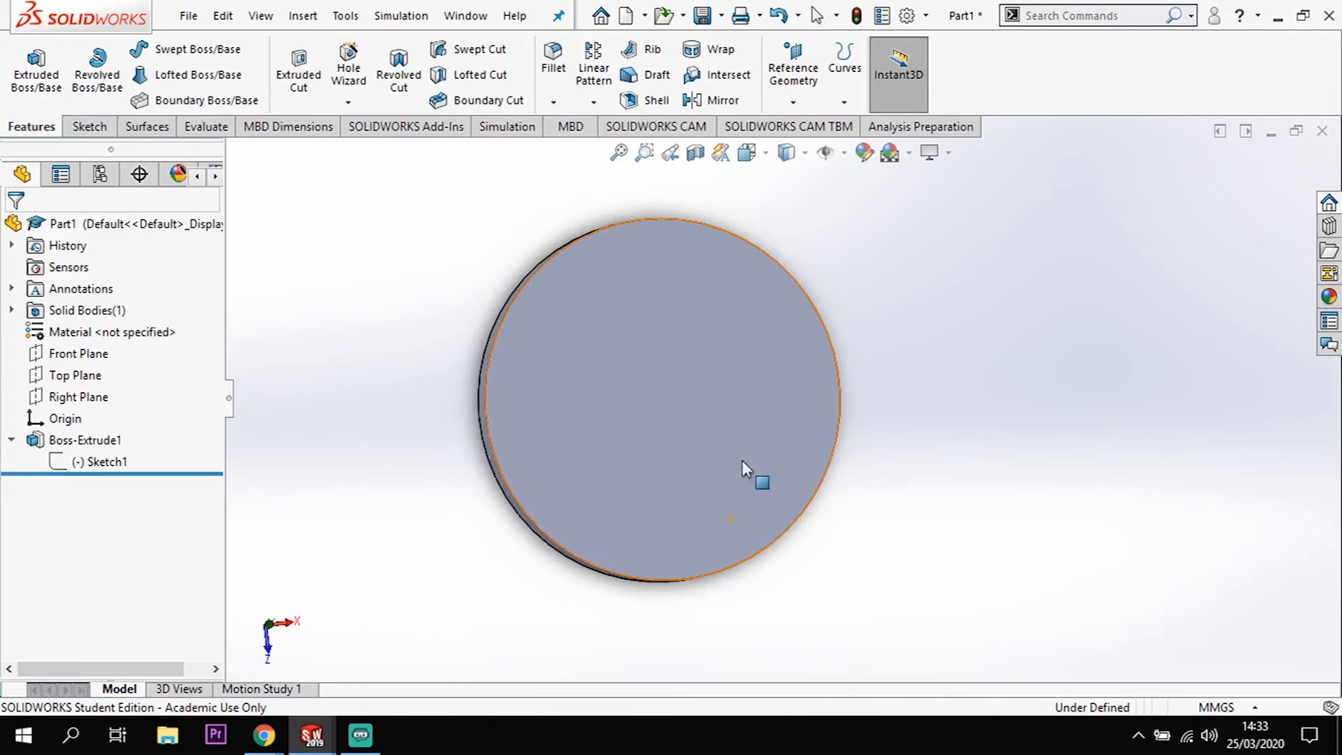
middle_click_drag(1022, 574, 1007, 487)
middle_click_drag(1020, 378, 905, 591)
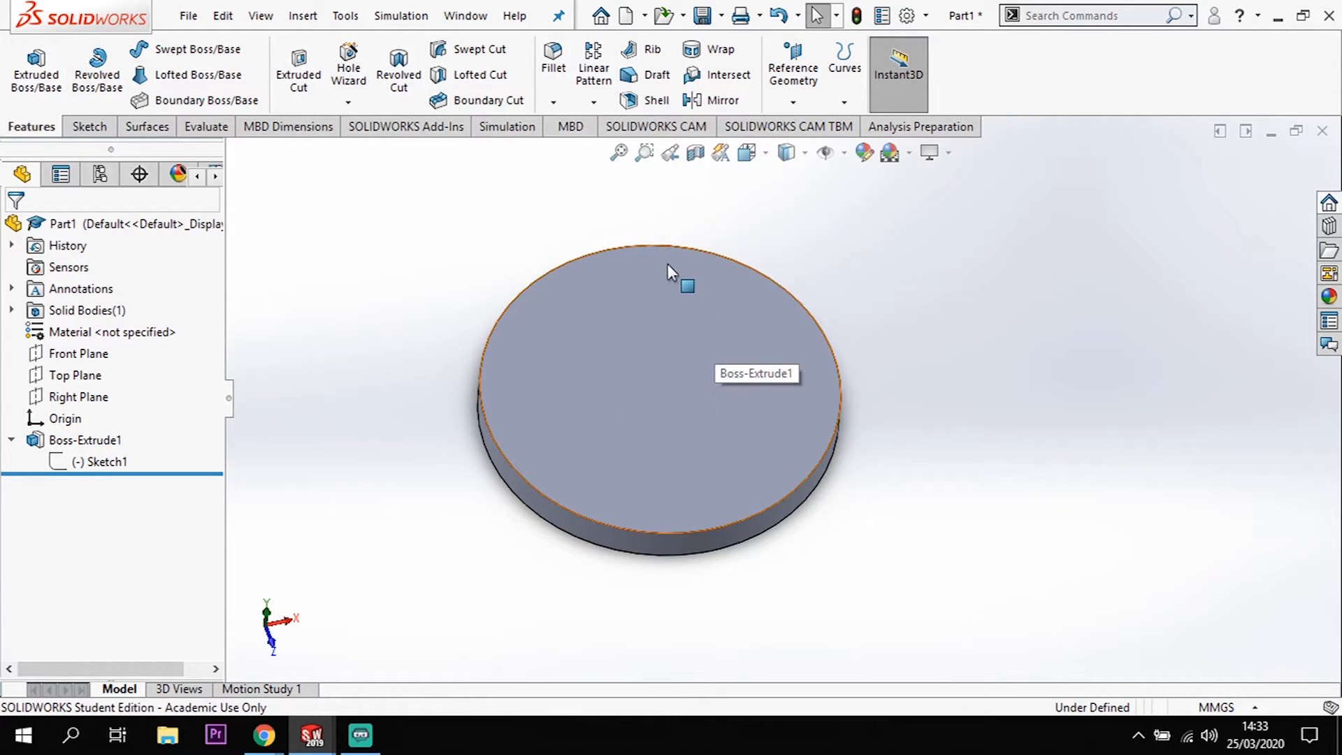
left_click(680, 338)
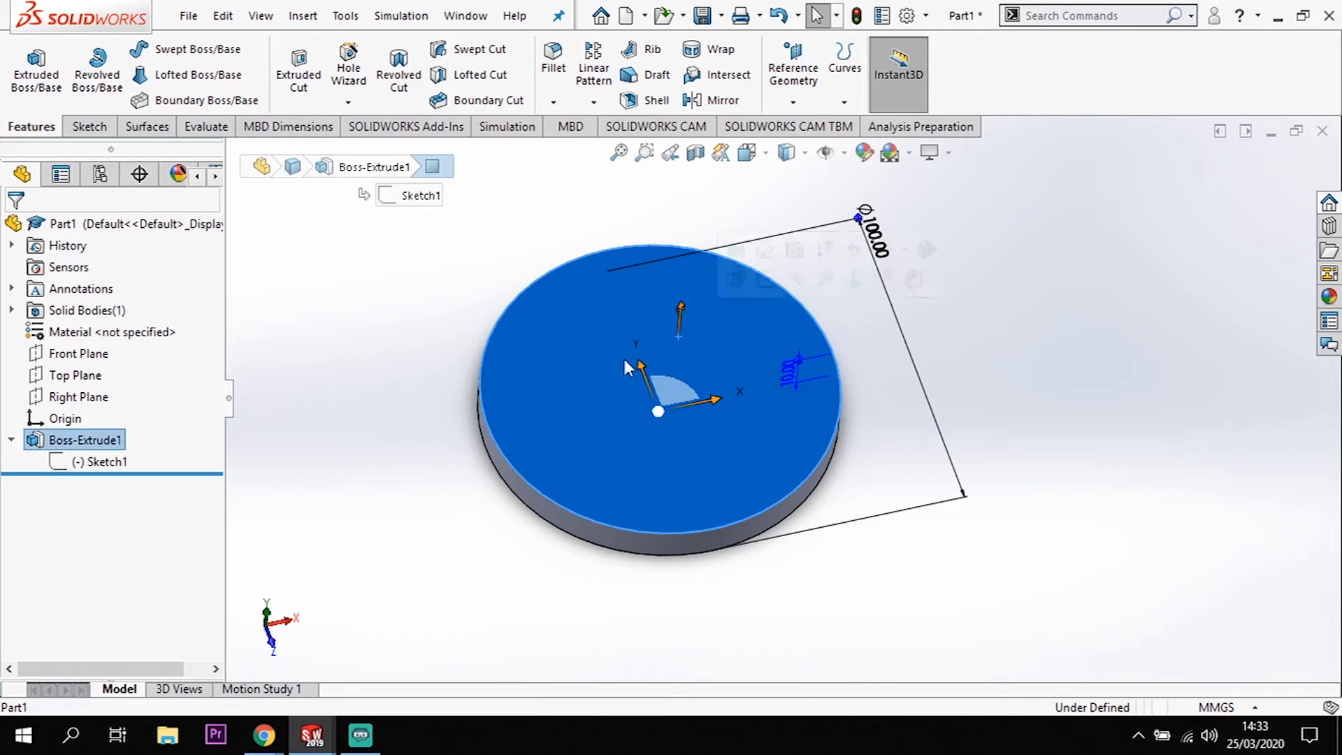
left_click(81, 128)
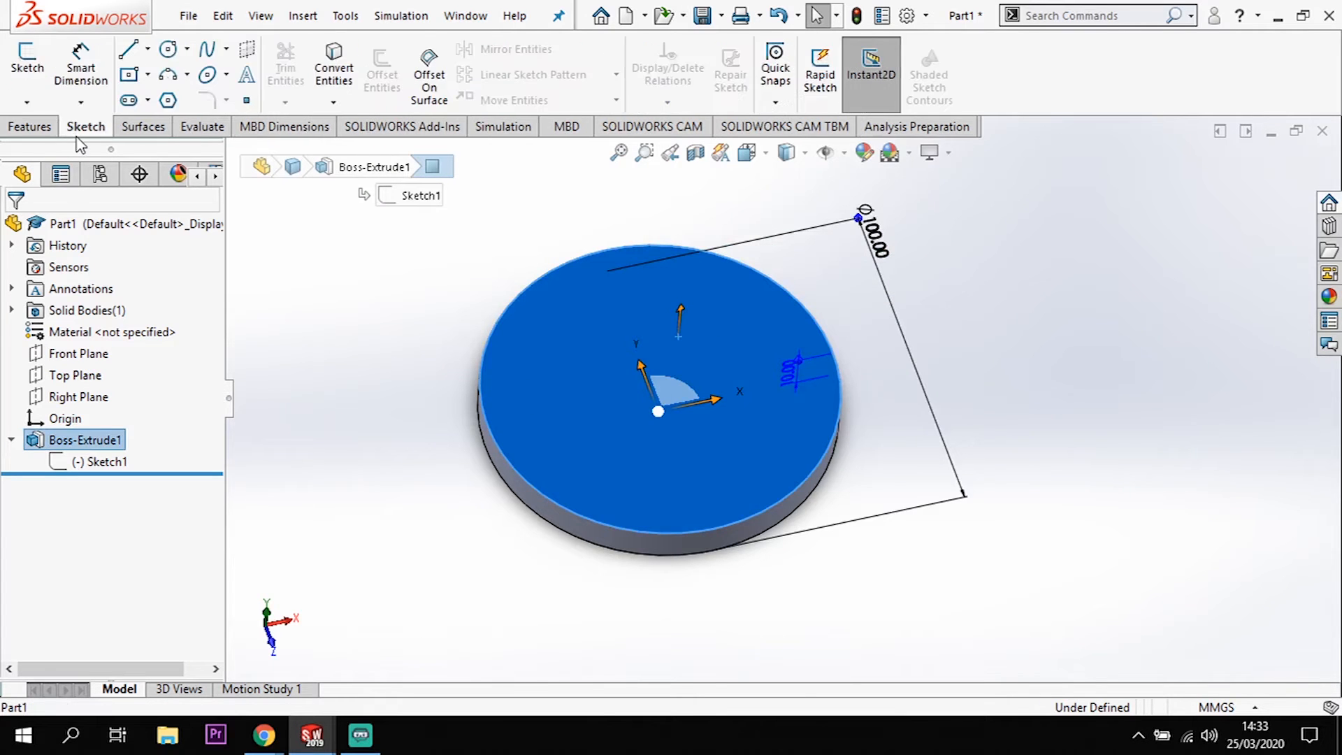
left_click(27, 69)
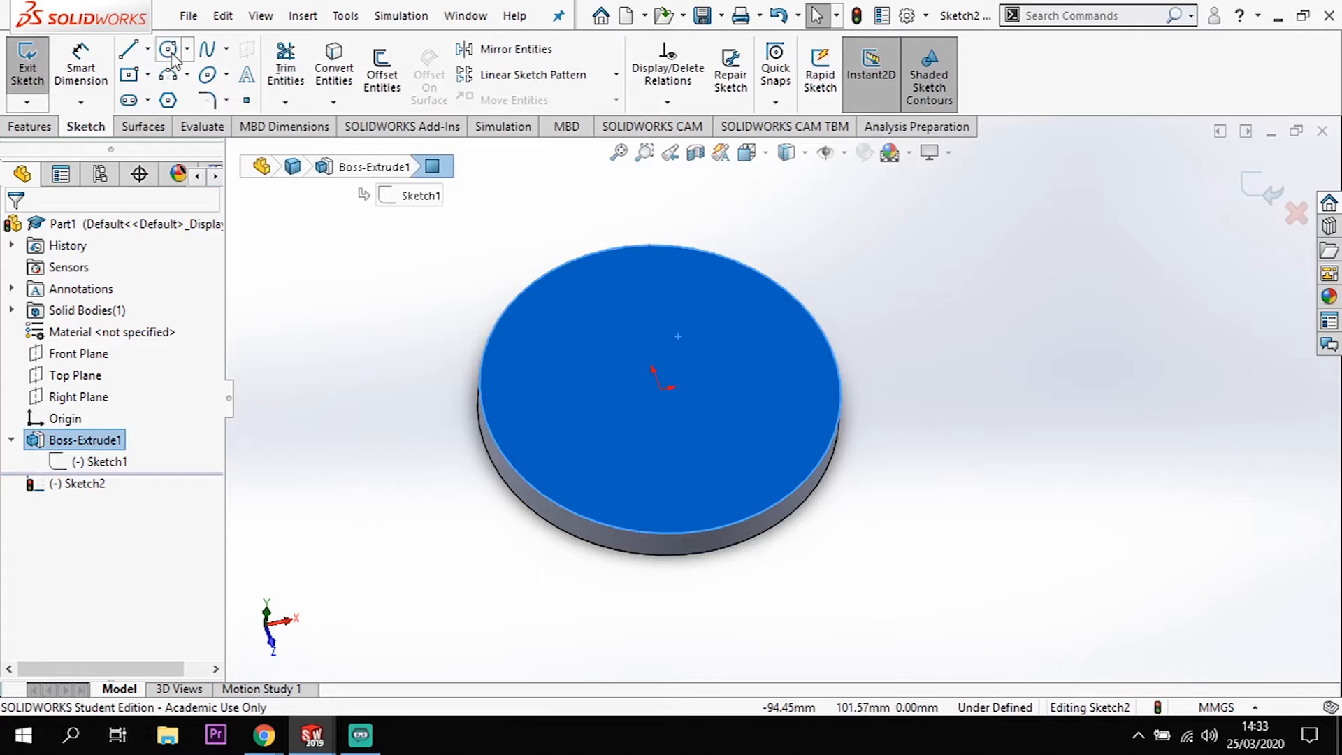
Sketch a small circle on the disc face, centred about 30.5 mm directly above the origin
left_click(169, 51)
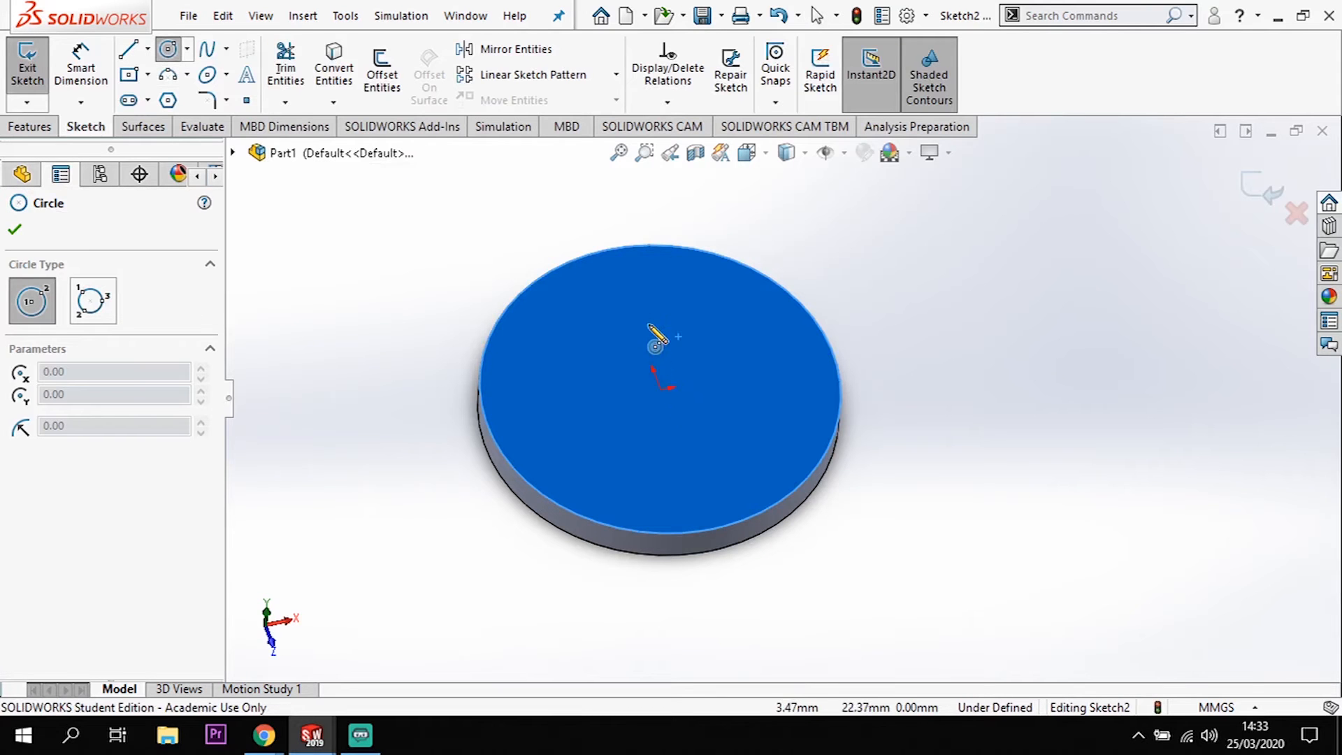
key("space")
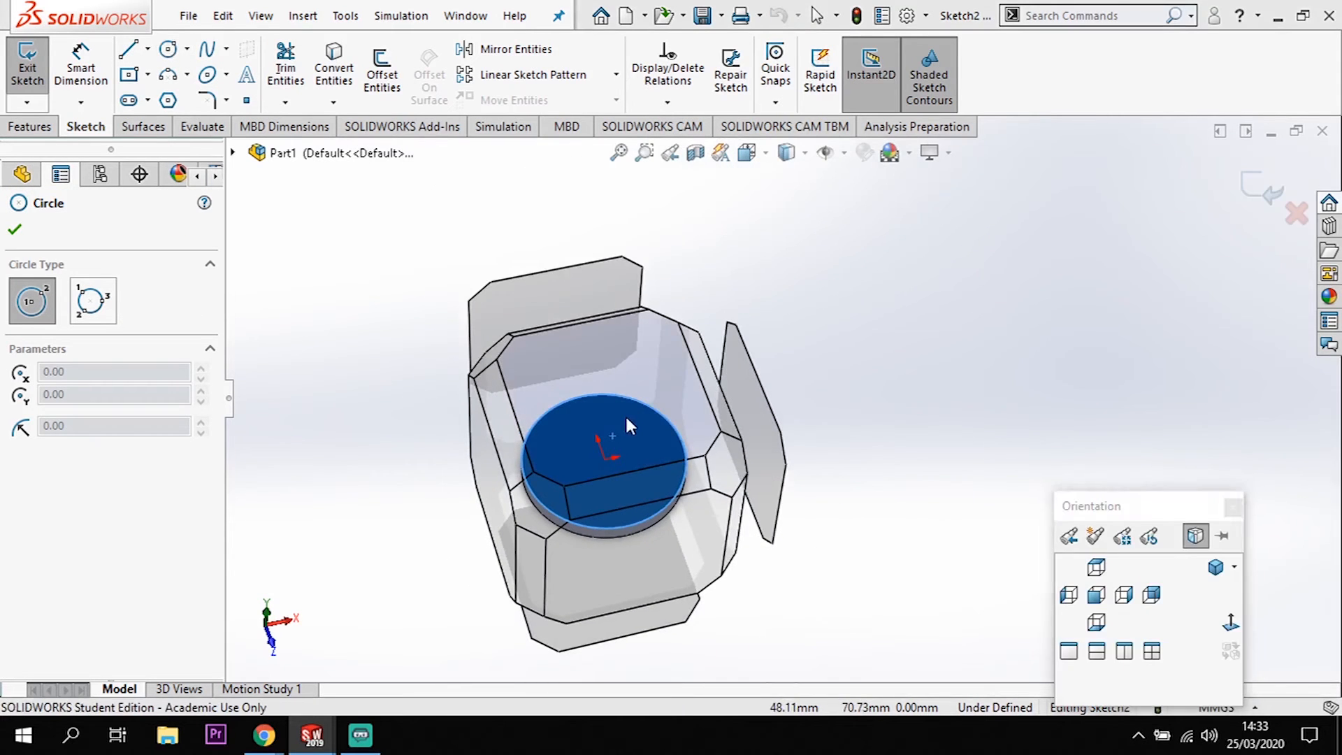
key("ctrl+8")
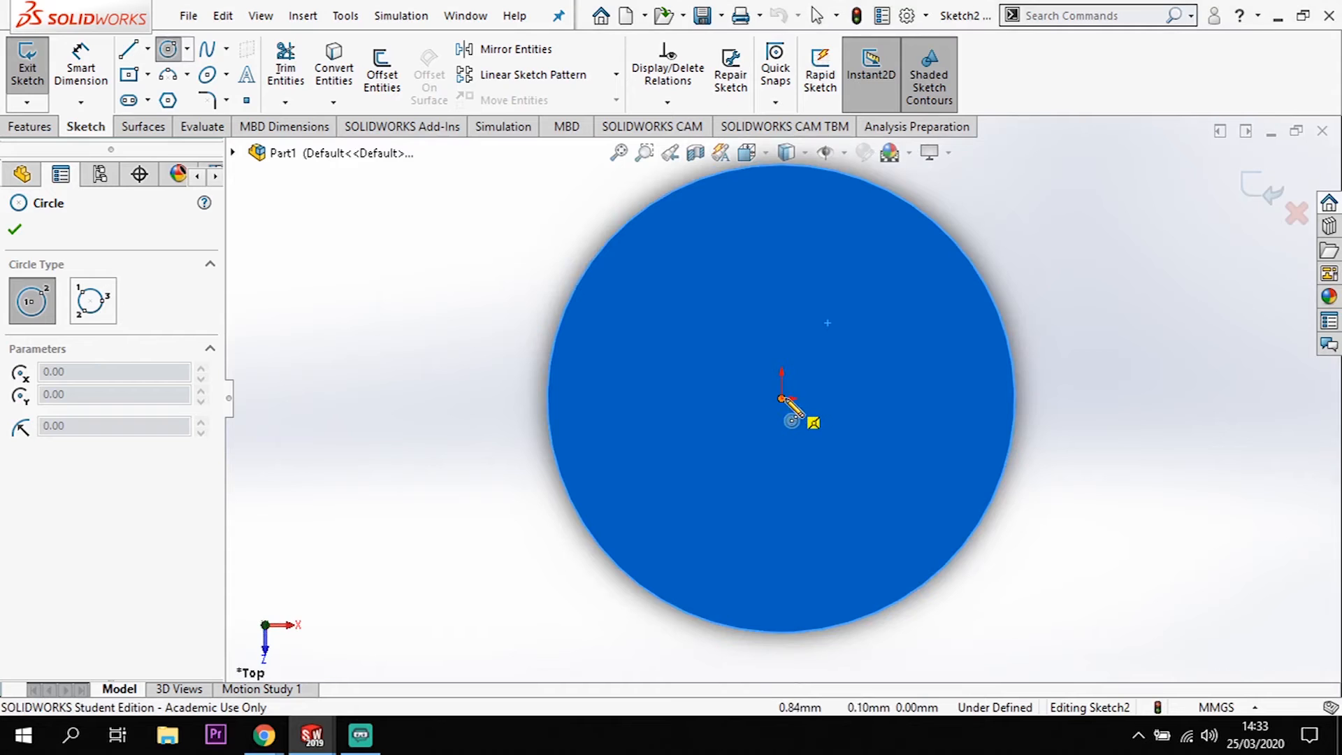
left_click(782, 255)
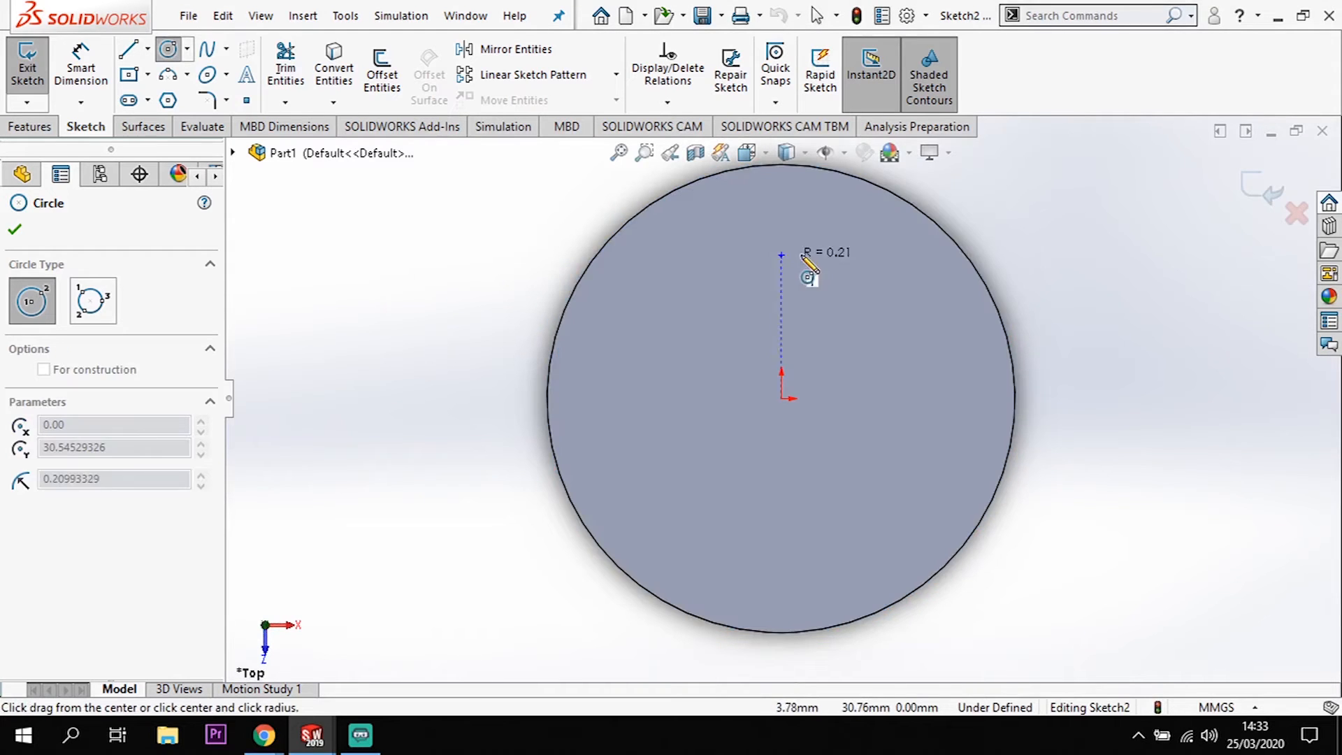
left_click(805, 267)
key("Escape")
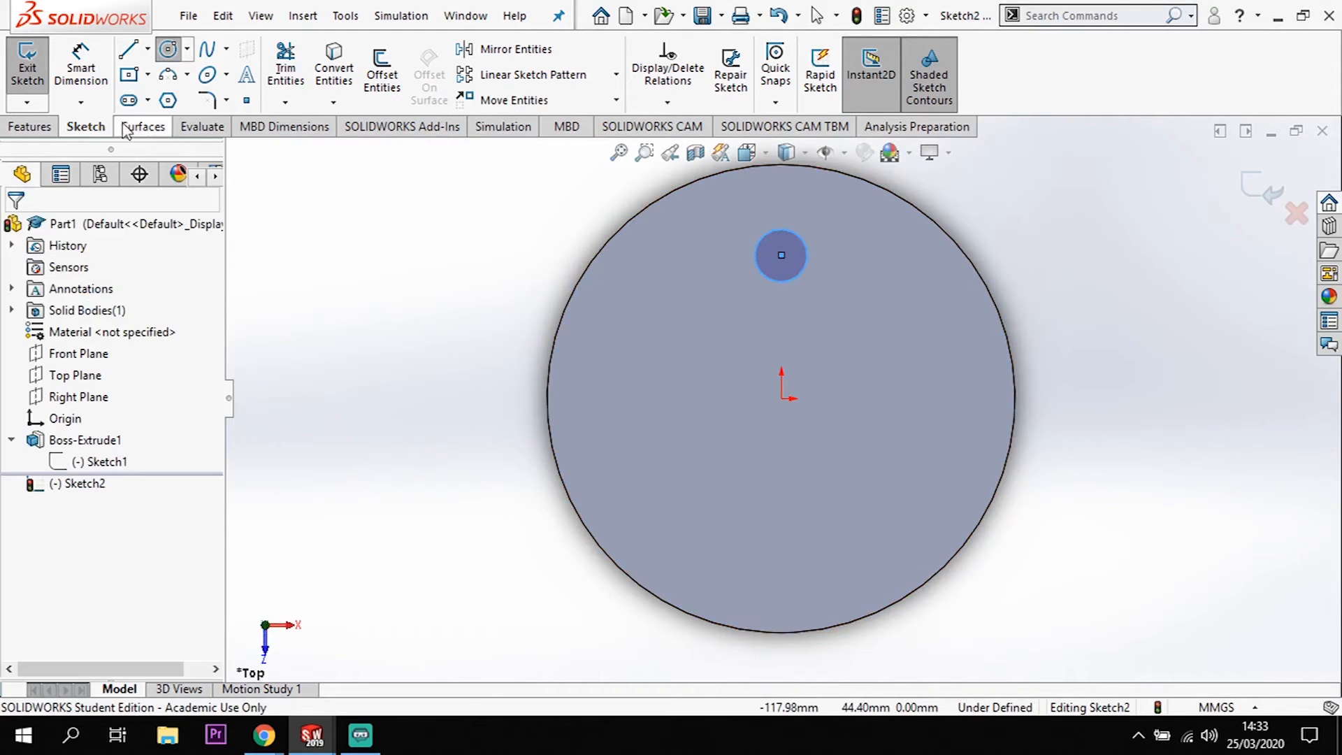
Sketch a circle centred on the origin that passes through the small circle's centre point
left_click(188, 48)
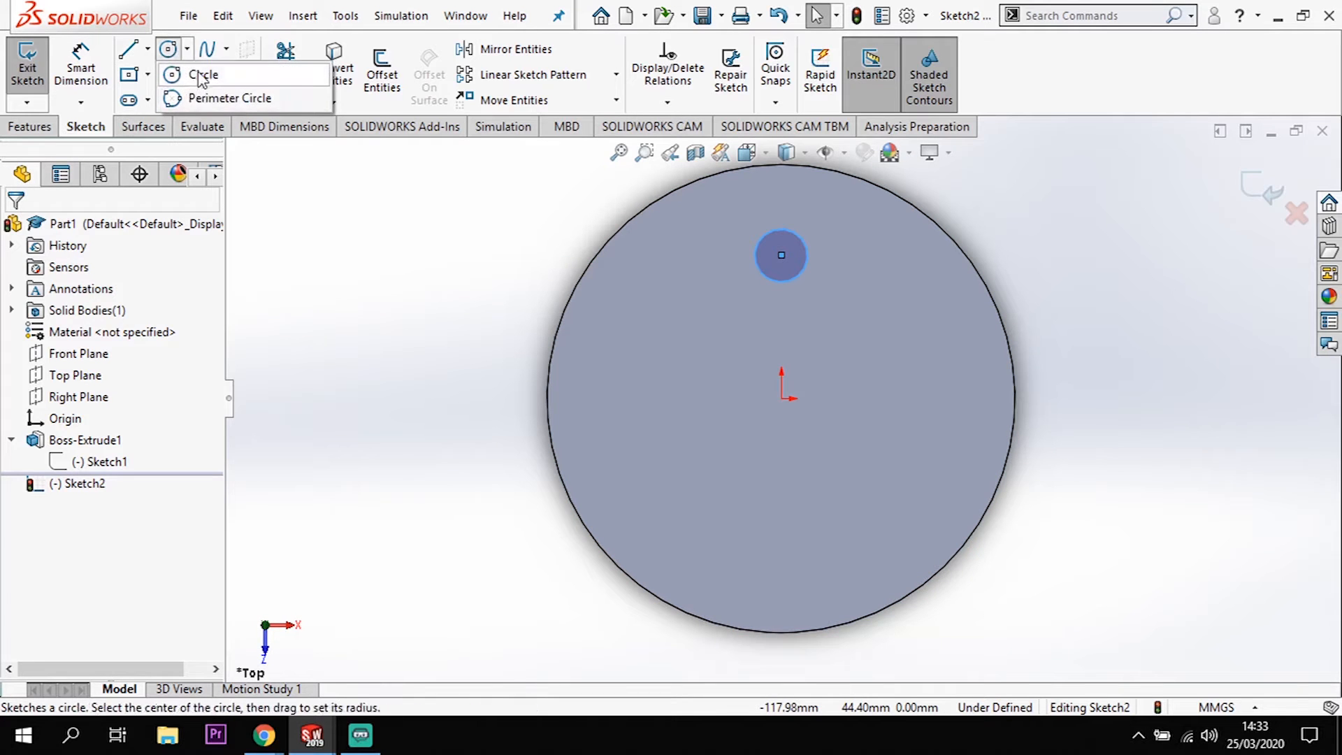
left_click(194, 76)
left_click(781, 398)
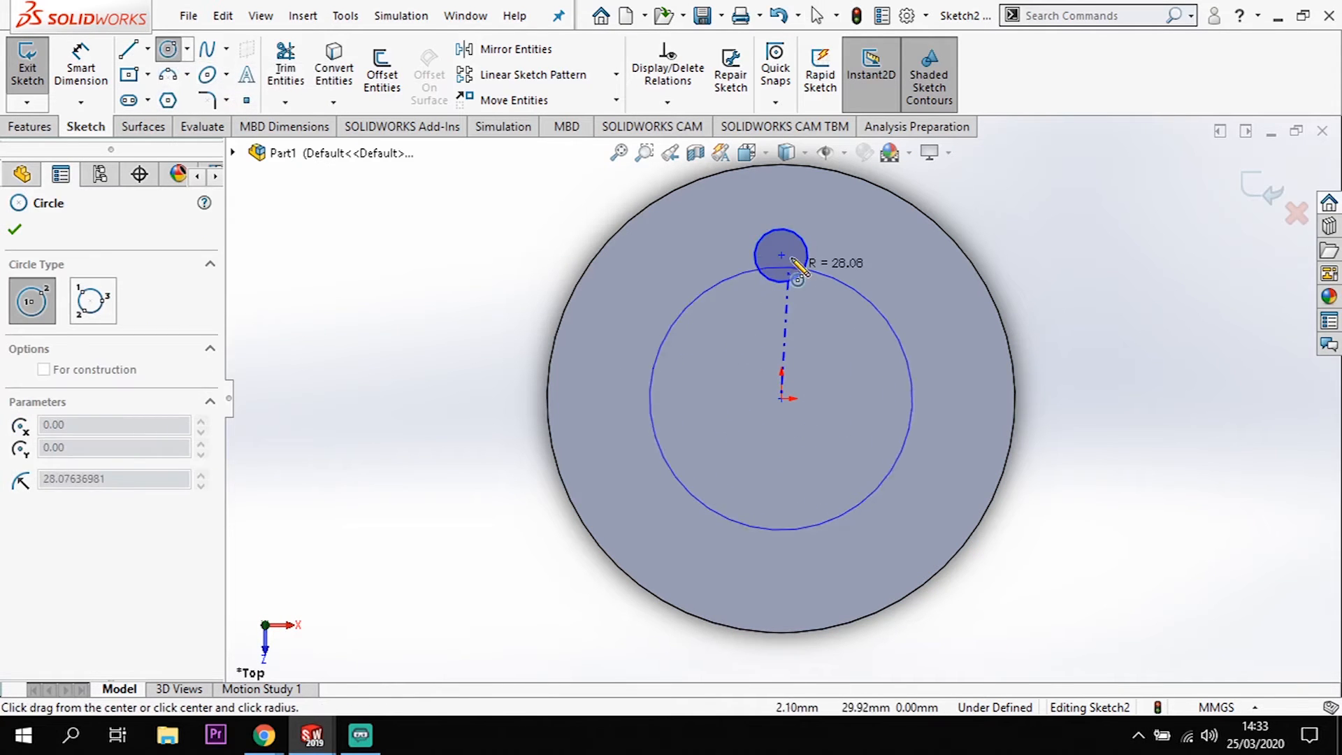
left_click(781, 256)
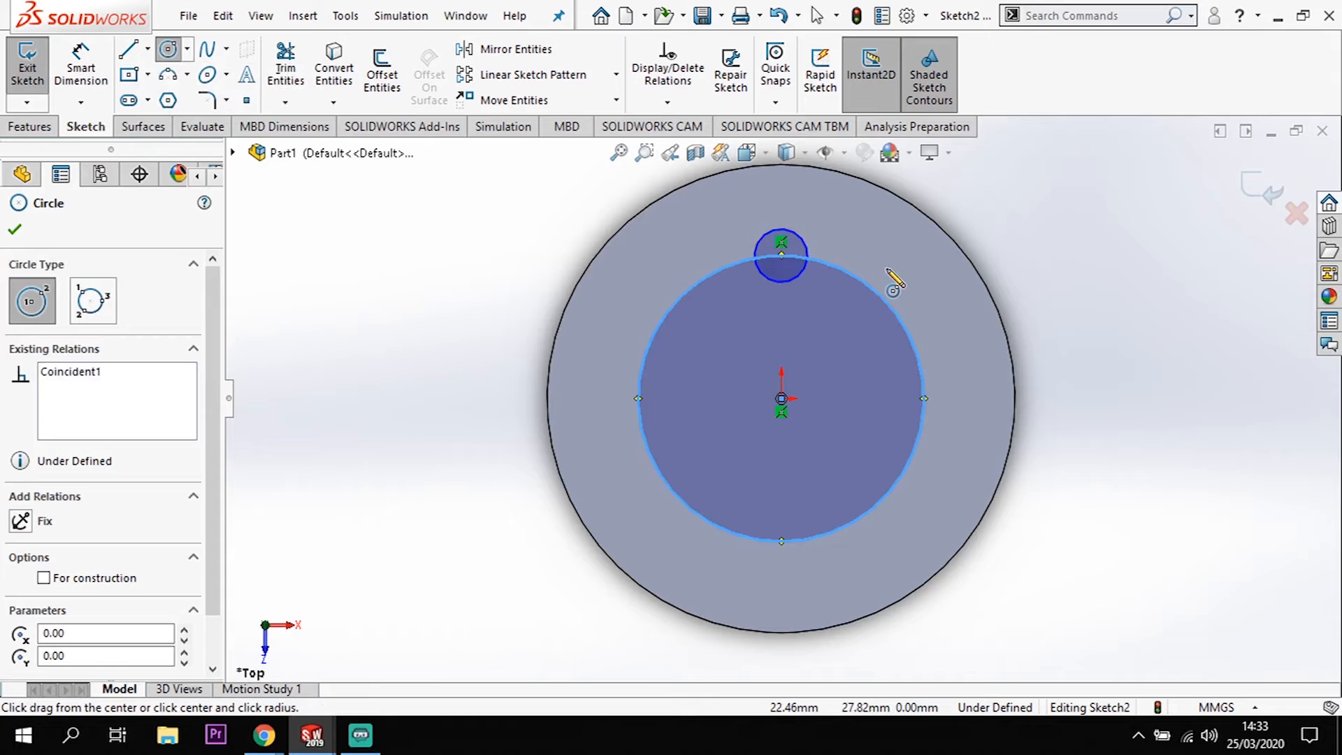
key("Escape")
key("ctrl+z")
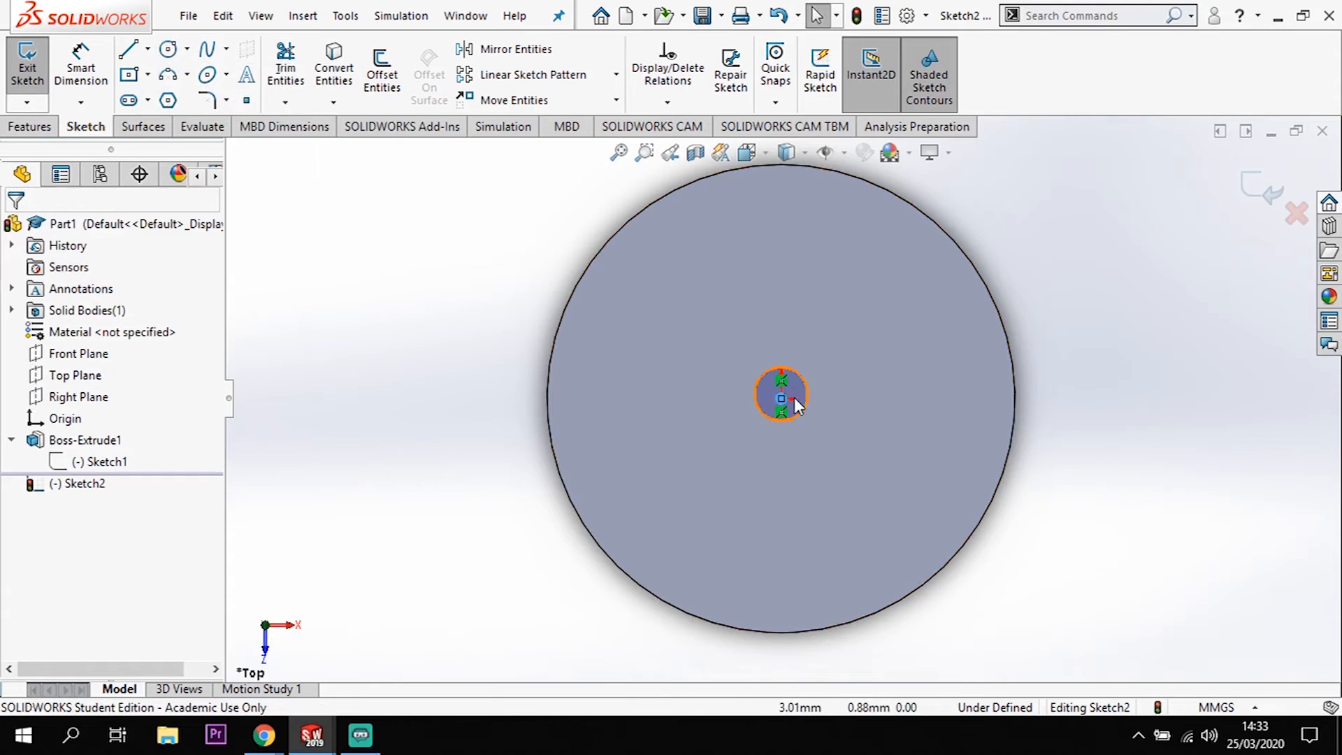
Dimension the circle centred on the origin to a diameter of 50 mm
scroll(795, 398, "down", 7)
left_click(81, 64)
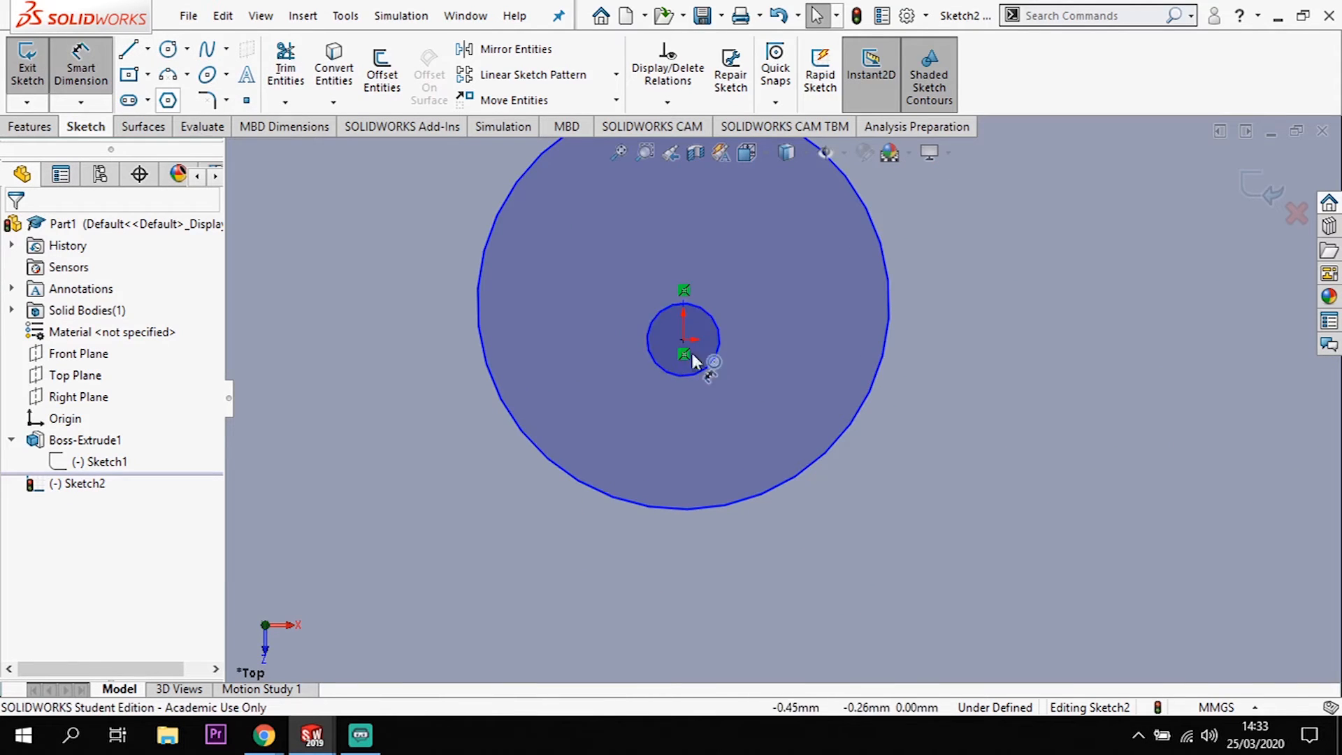
left_click(719, 328)
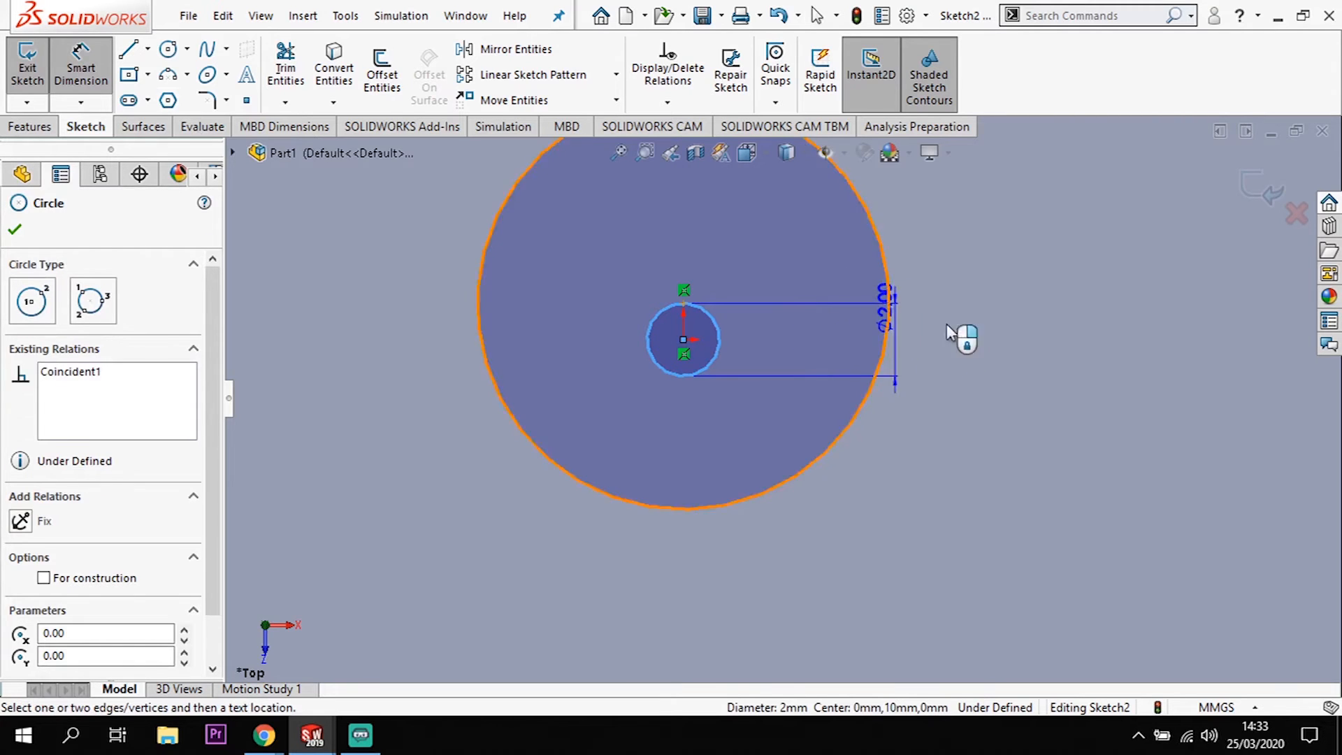
left_click(1027, 350)
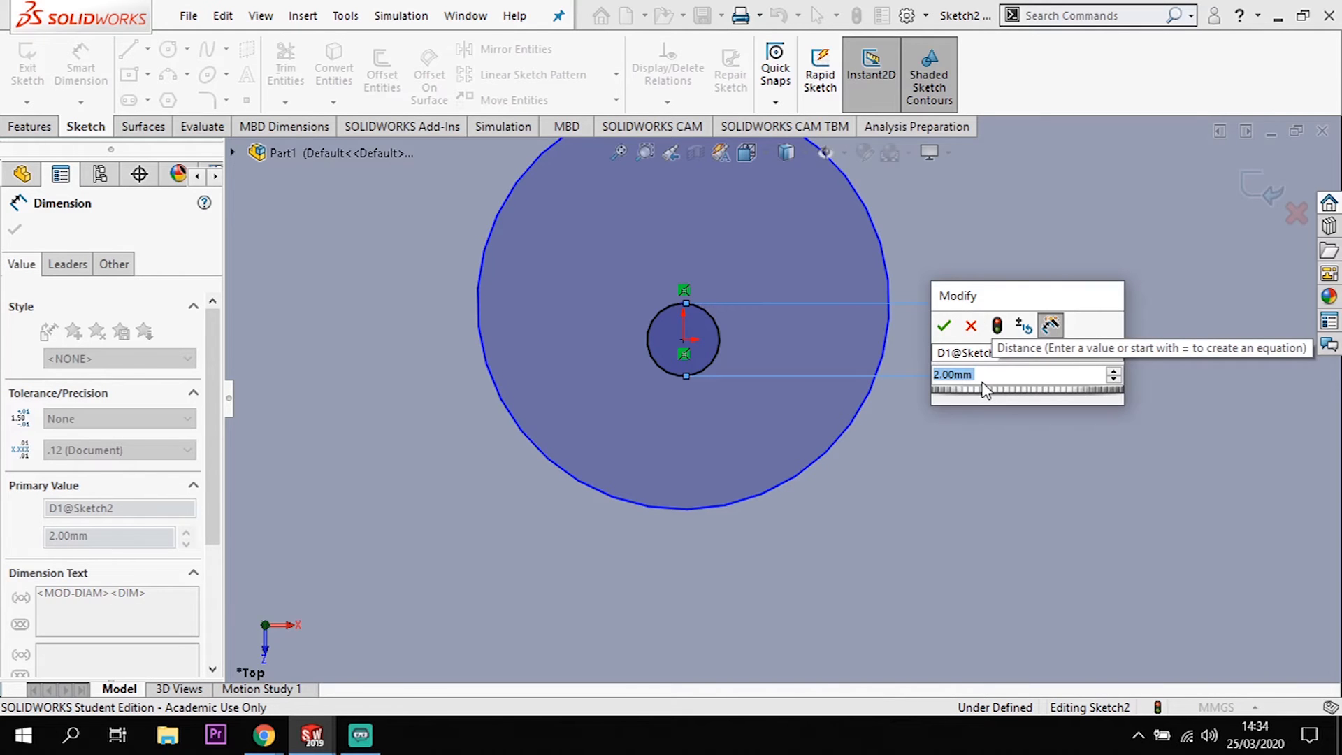
type("50")
key("Return")
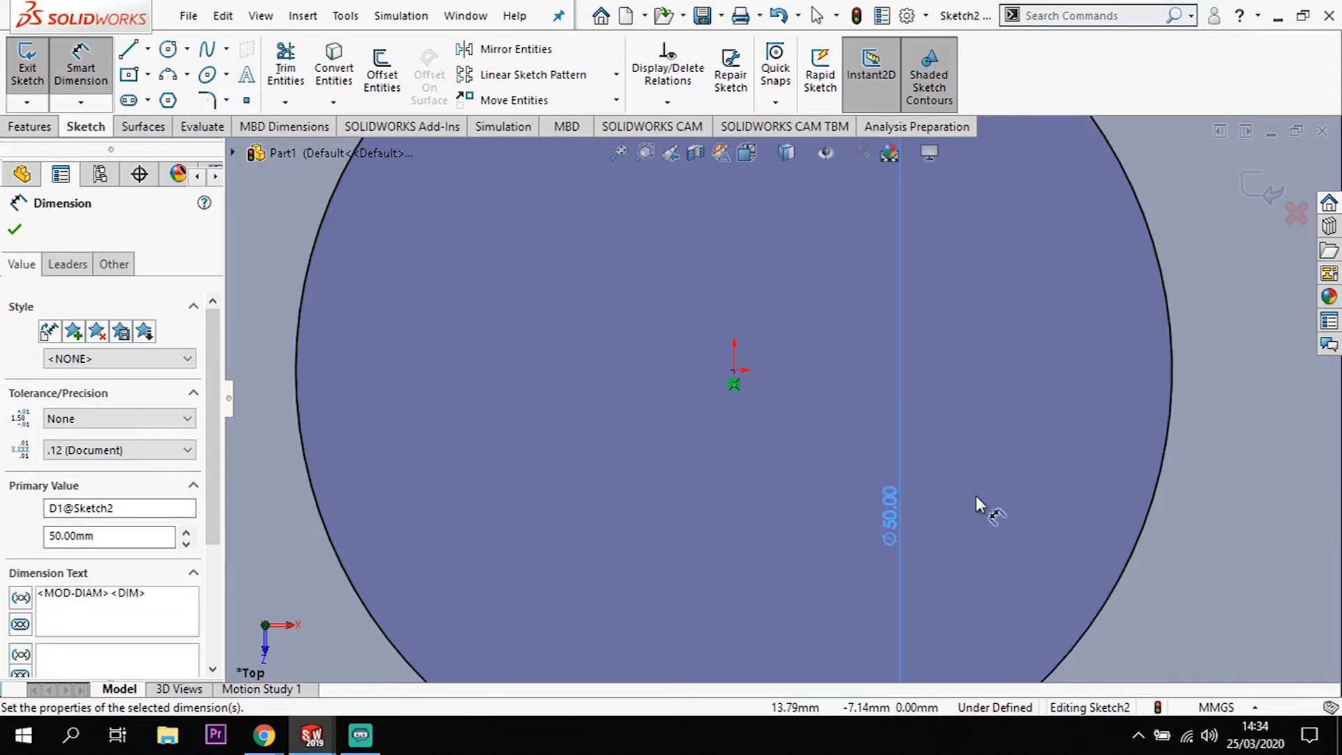
scroll(952, 431, "up", 6)
scroll(790, 313, "down", 3)
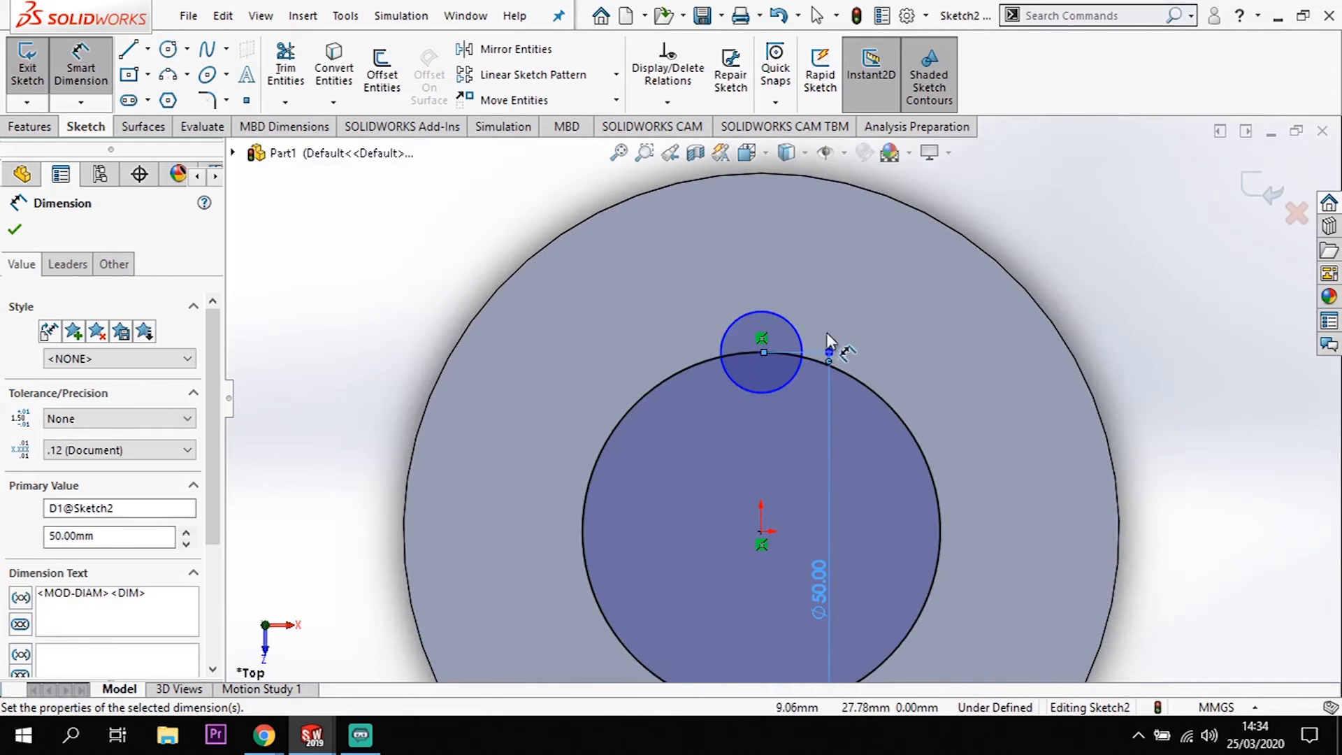
key("Escape")
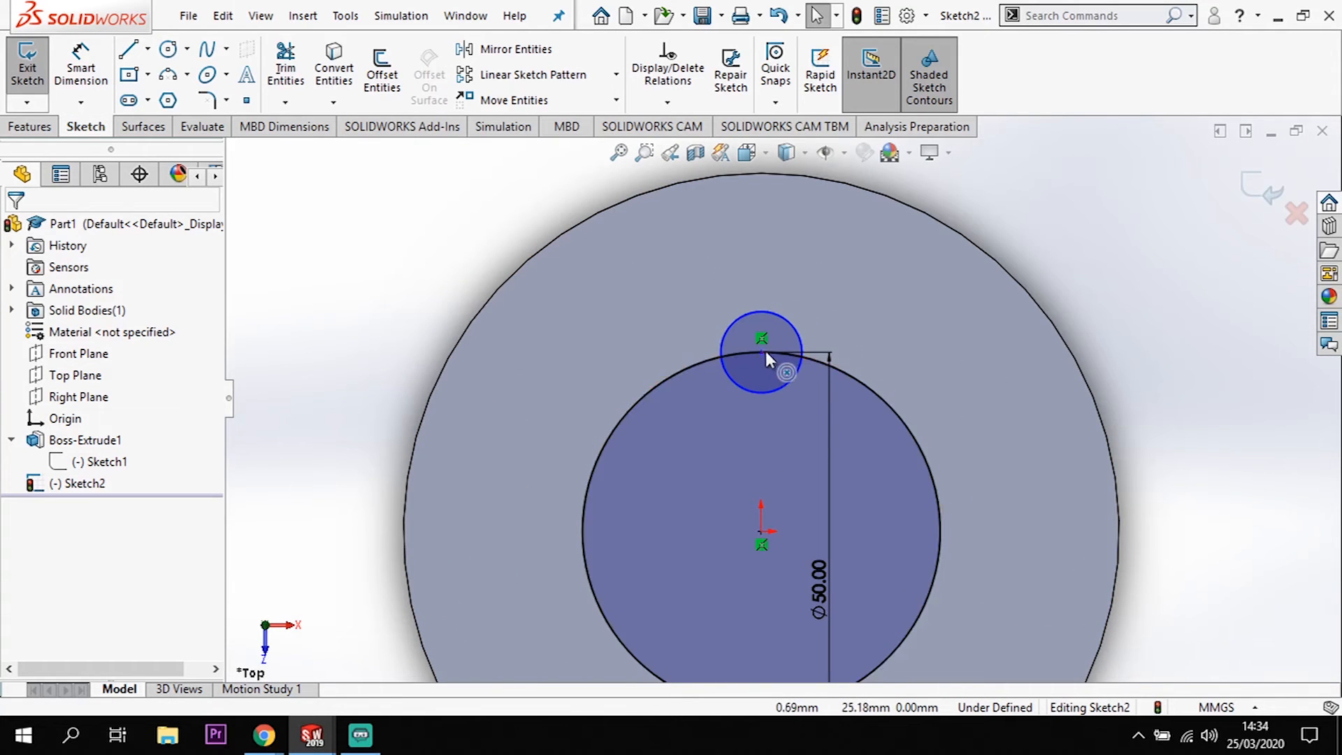
Add a Vertical relation between the small circle's centre point and the origin
left_click(761, 352)
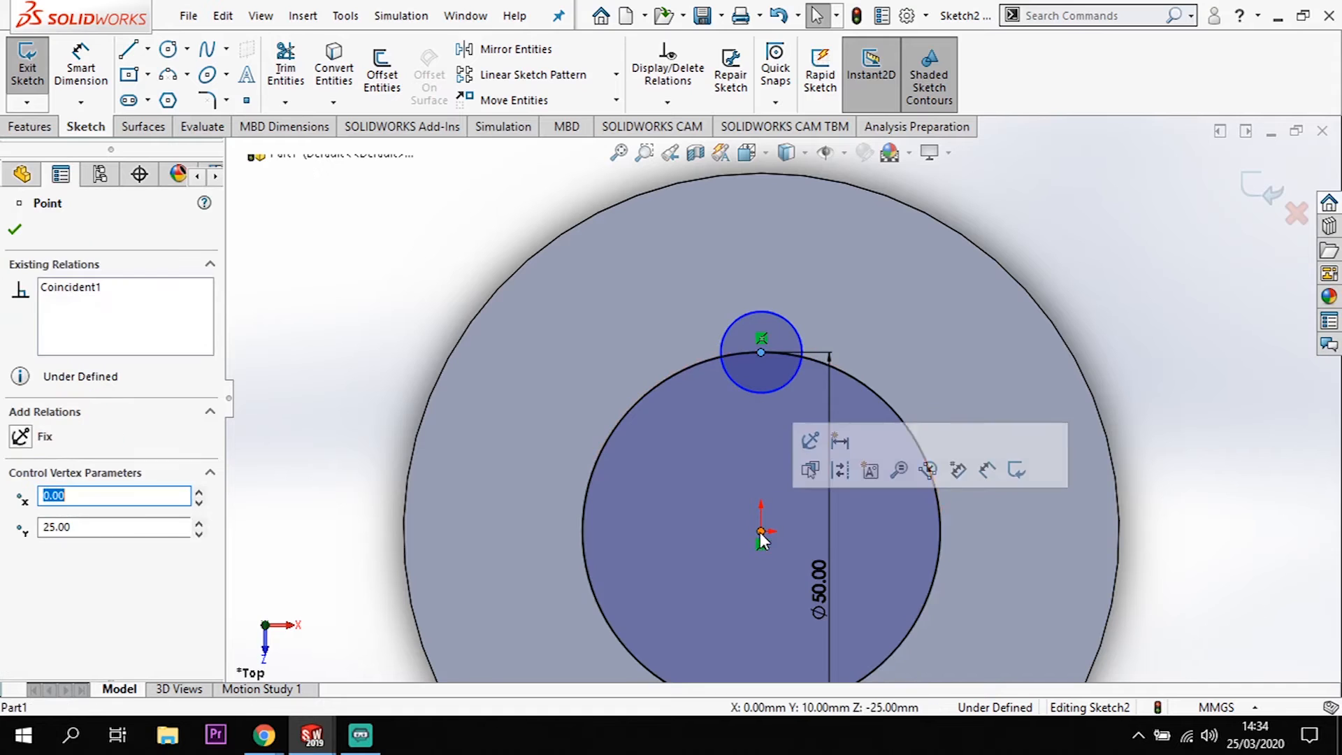
left_click(761, 533)
left_click(761, 352, "ctrl")
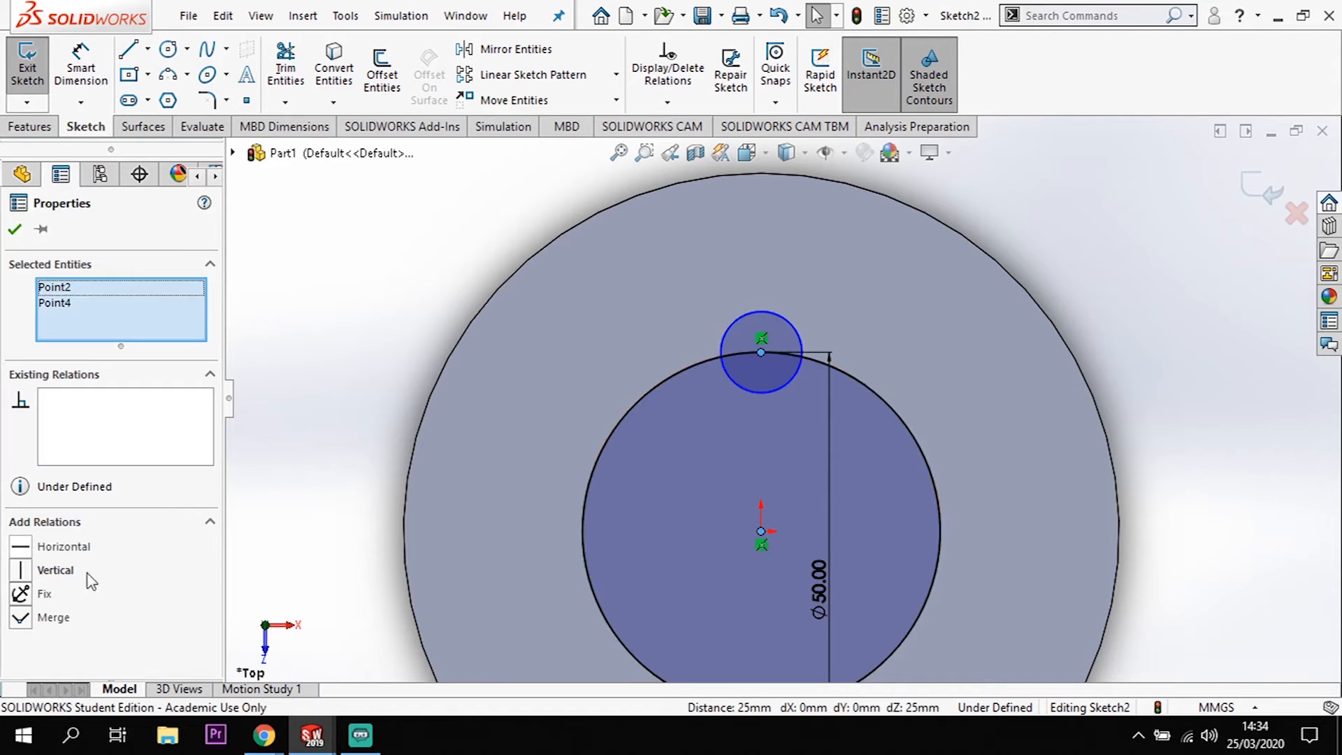
left_click(22, 571)
key("Escape")
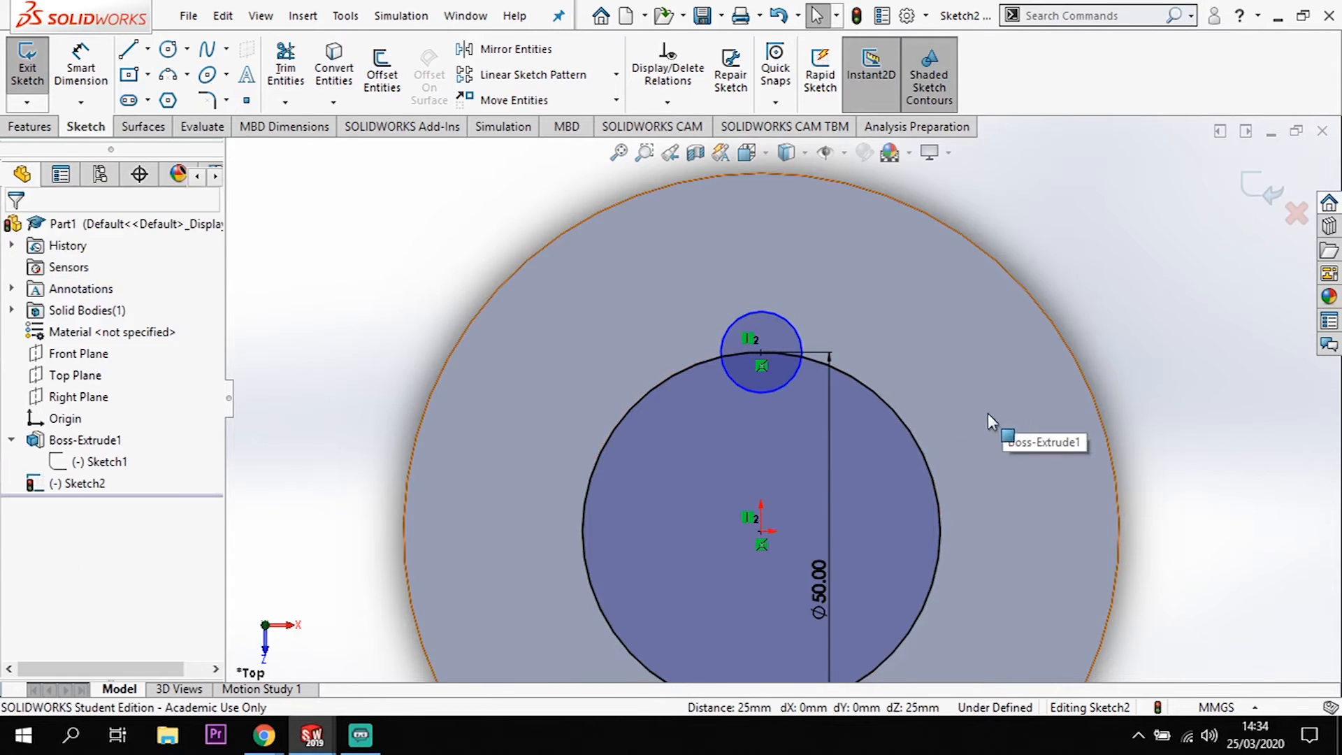
Convert the 50 mm circle to construction geometry
left_click(858, 426)
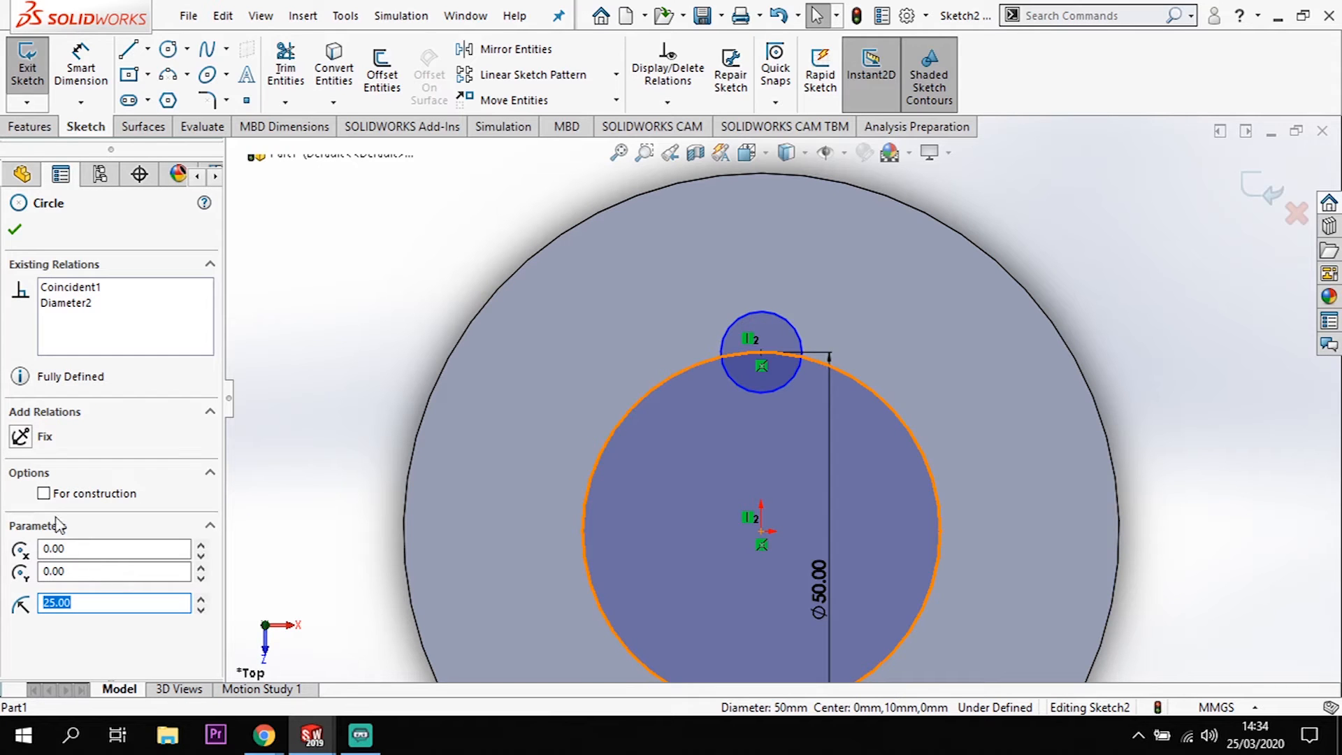
left_click(43, 494)
key("Escape")
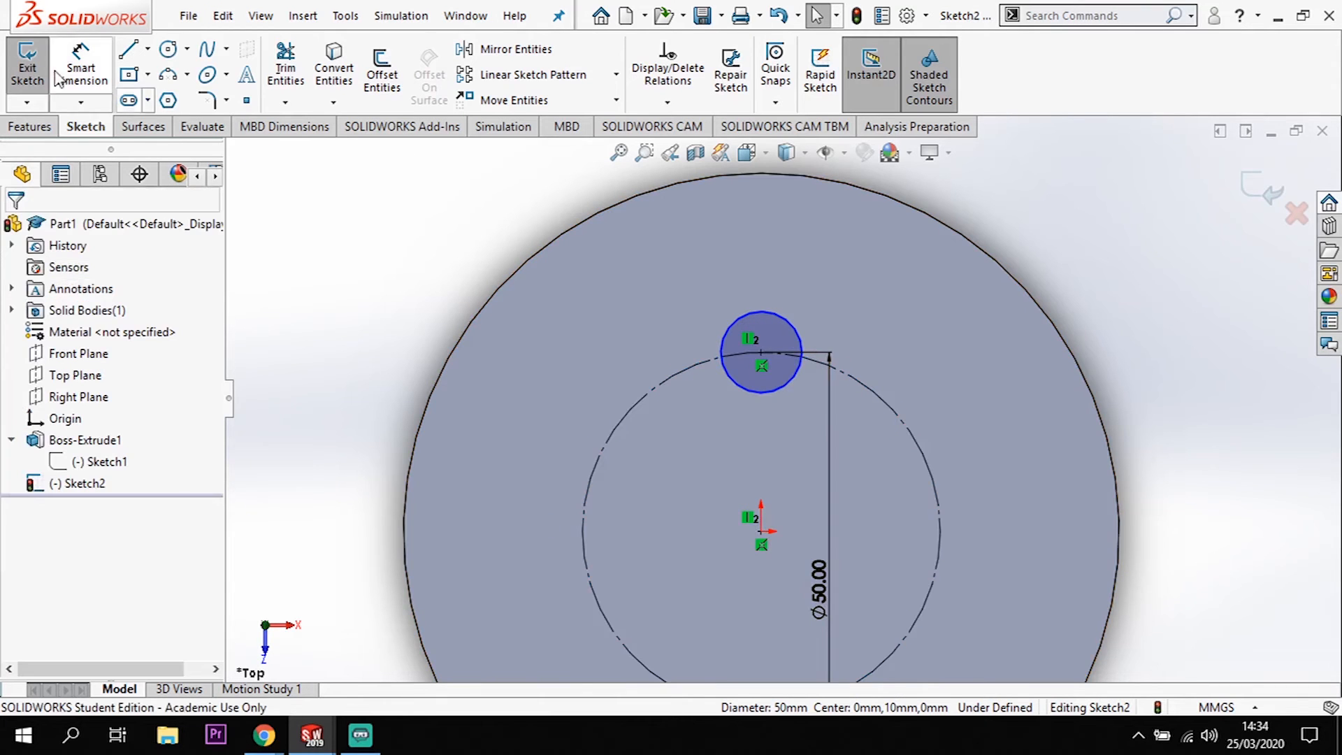
Dimension the small circle on the construction circle to a diameter of 20 mm
left_click(81, 62)
left_click(791, 322)
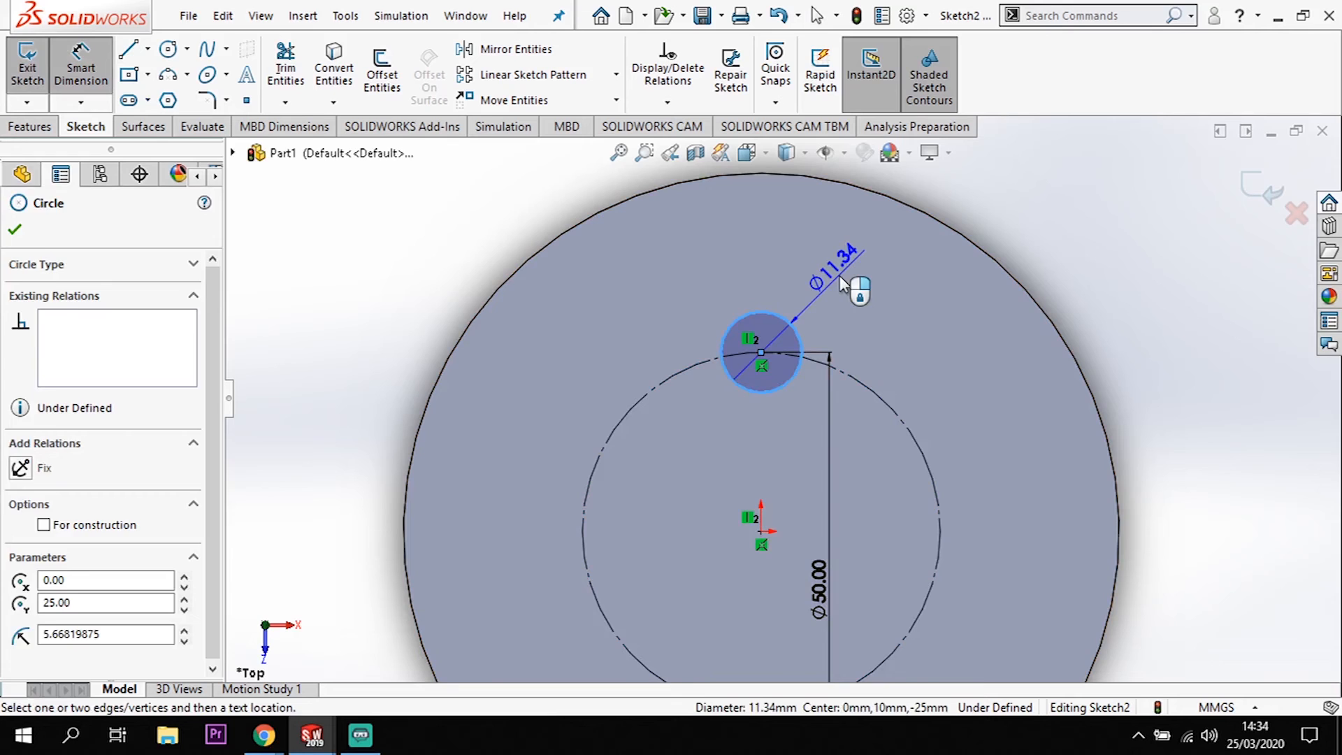
left_click(828, 280)
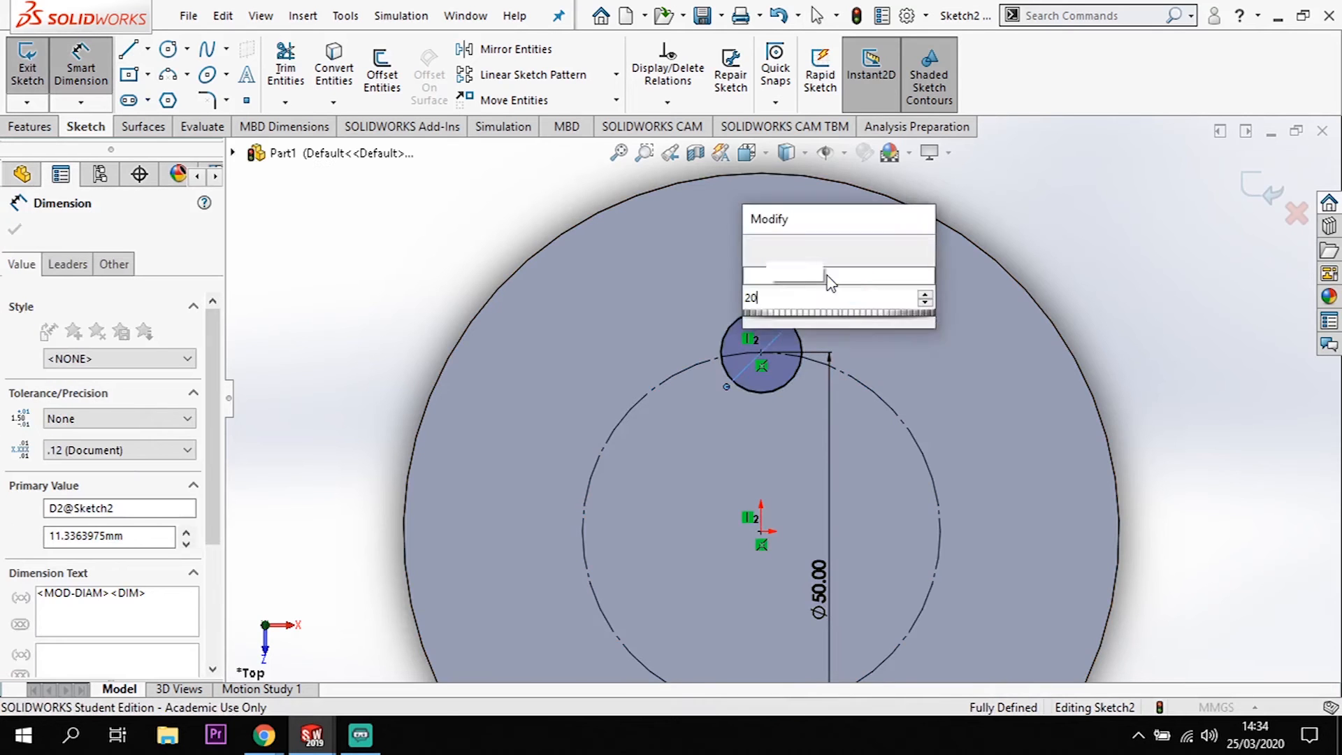
key("Return")
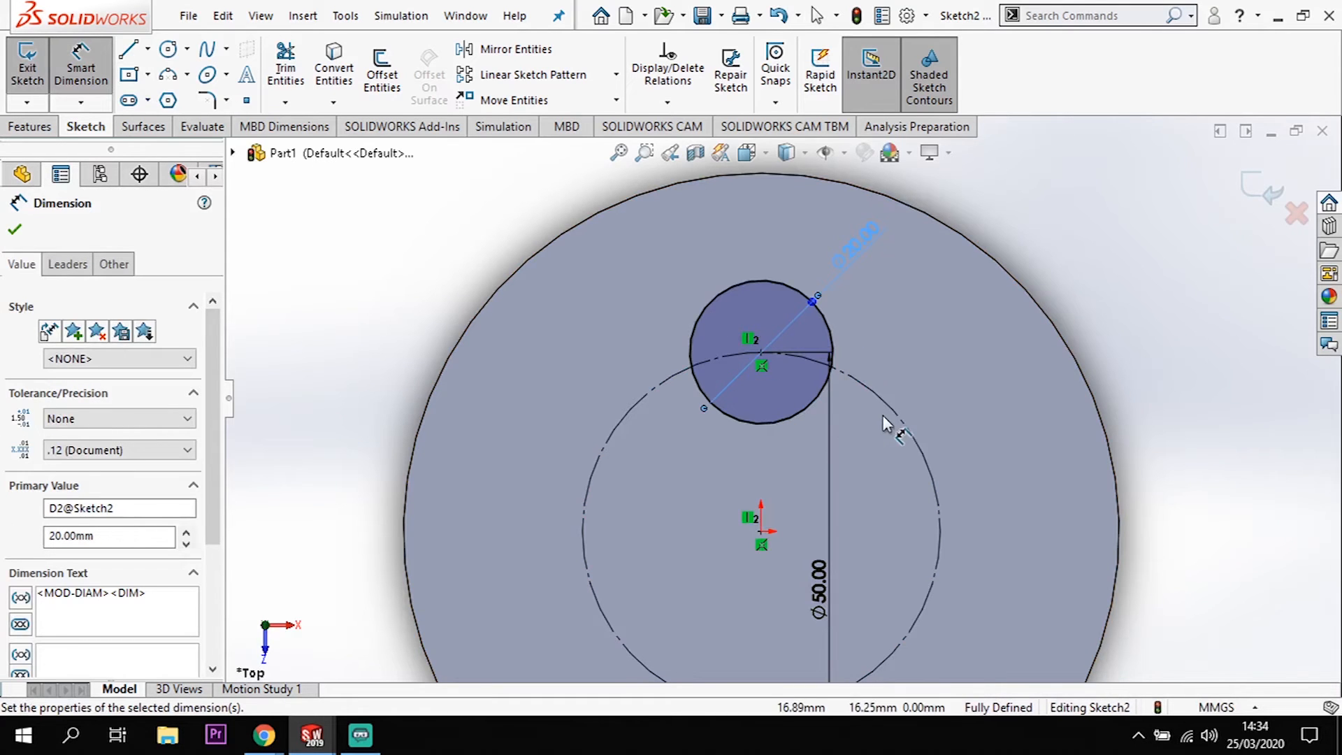
Extrude-cut the 20 mm circle through the disc with the Through All end condition
left_click(40, 130)
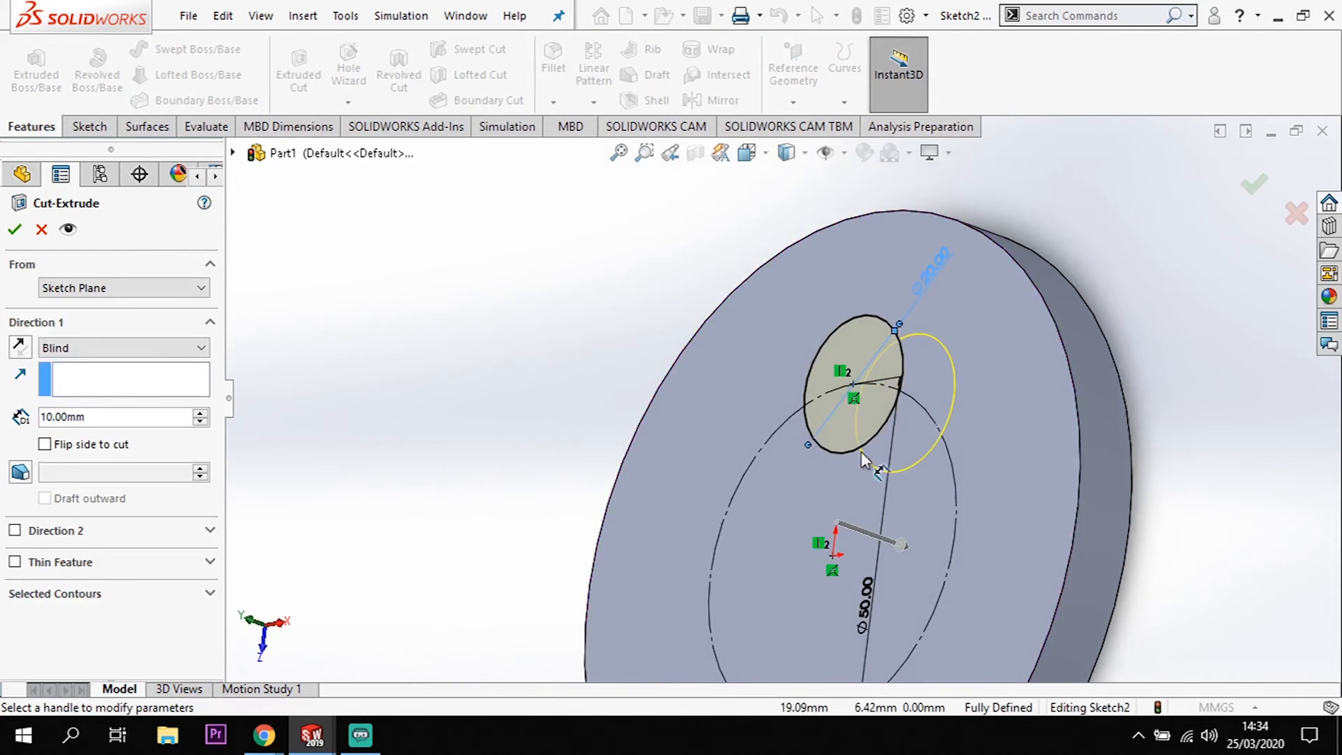
left_click(63, 350)
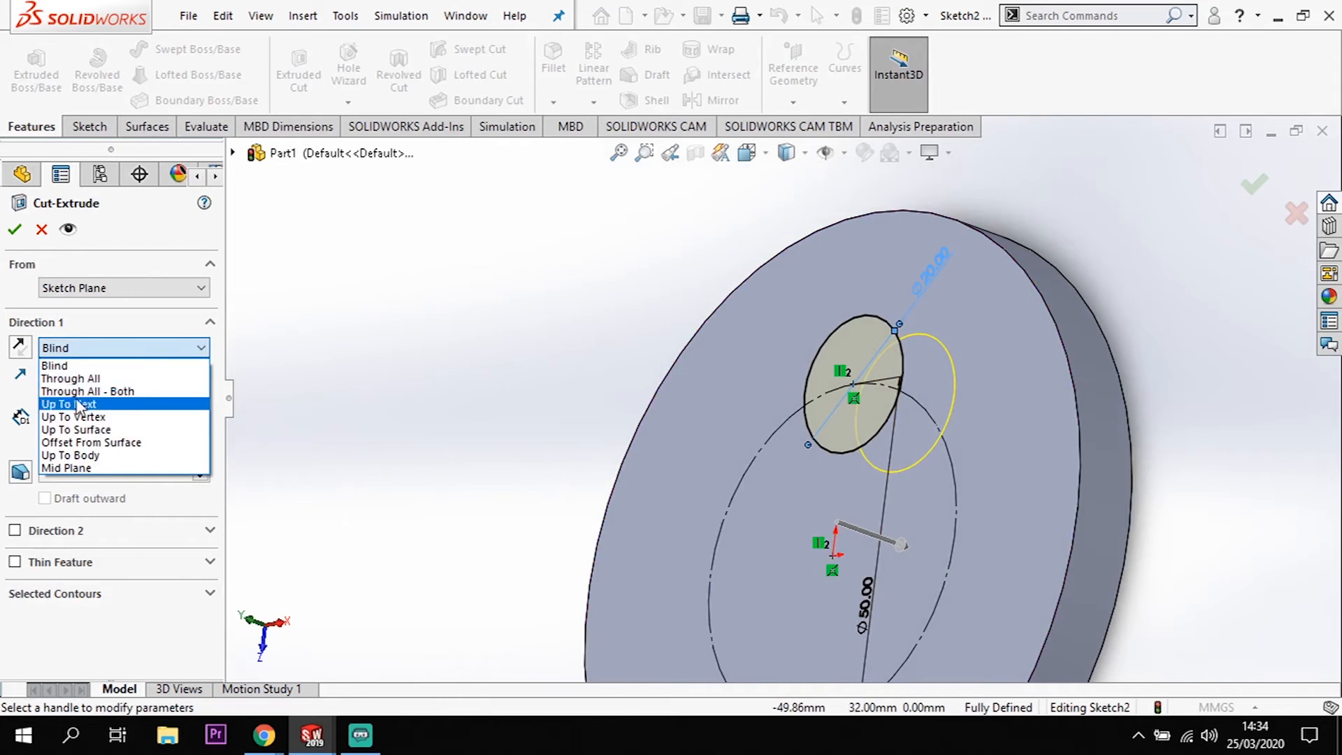
left_click(94, 380)
left_click(14, 230)
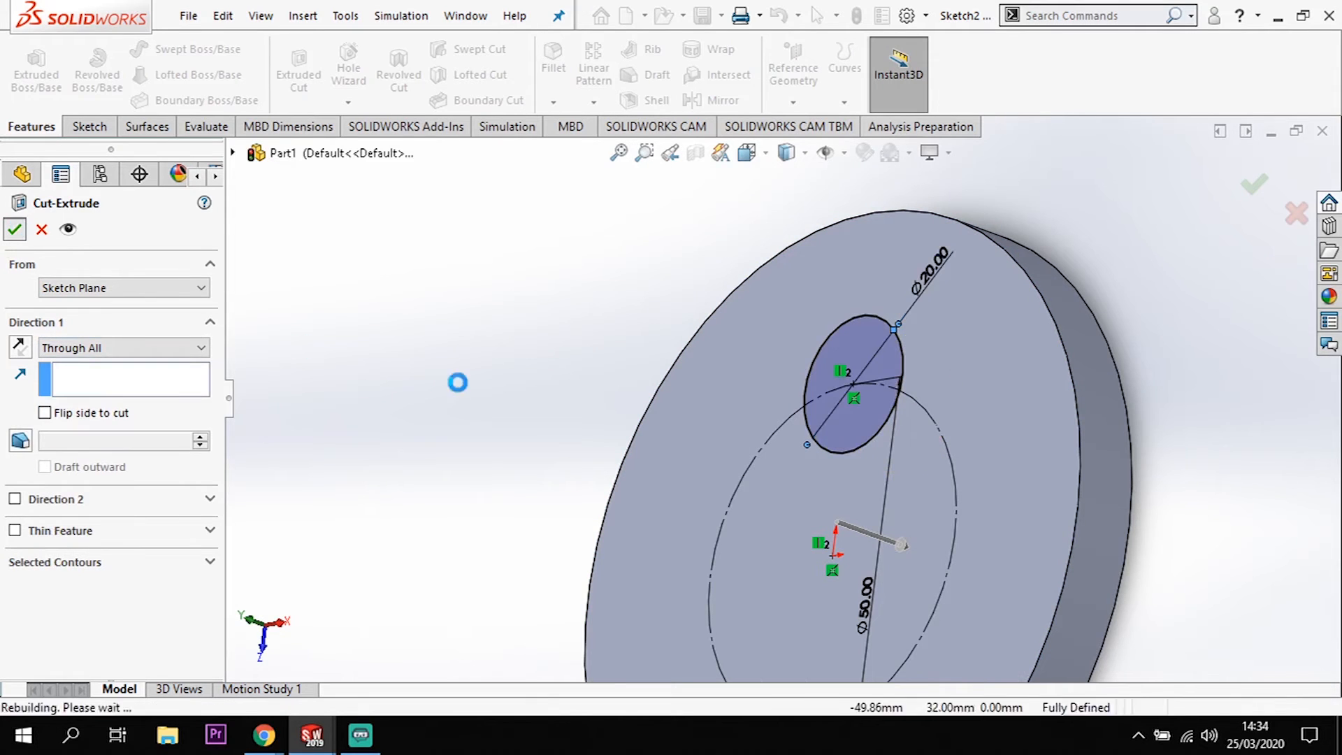
middle_click_drag(511, 409, 542, 401)
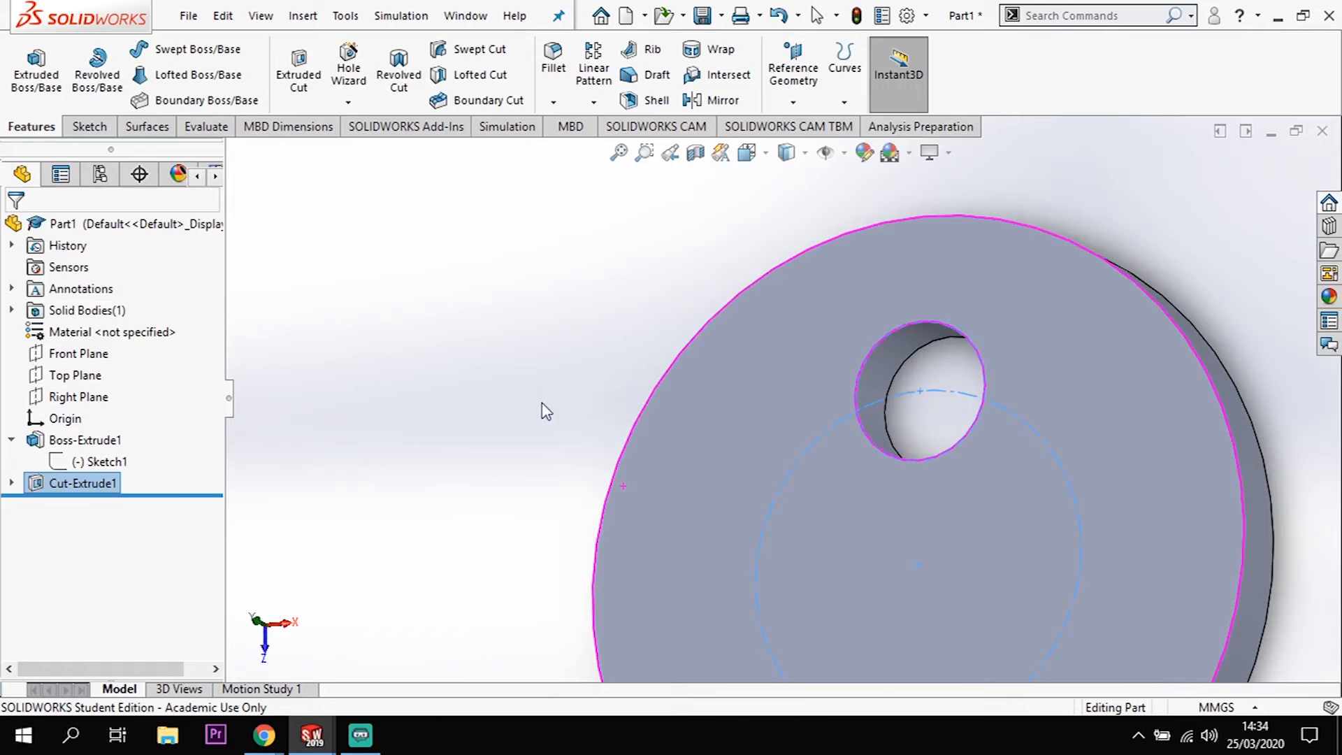
left_click(542, 401)
Start a circular pattern and set the disc's outer circular edge as the pattern direction reference
scroll(1112, 428, "up", 2)
middle_click_drag(1116, 458, 1097, 432)
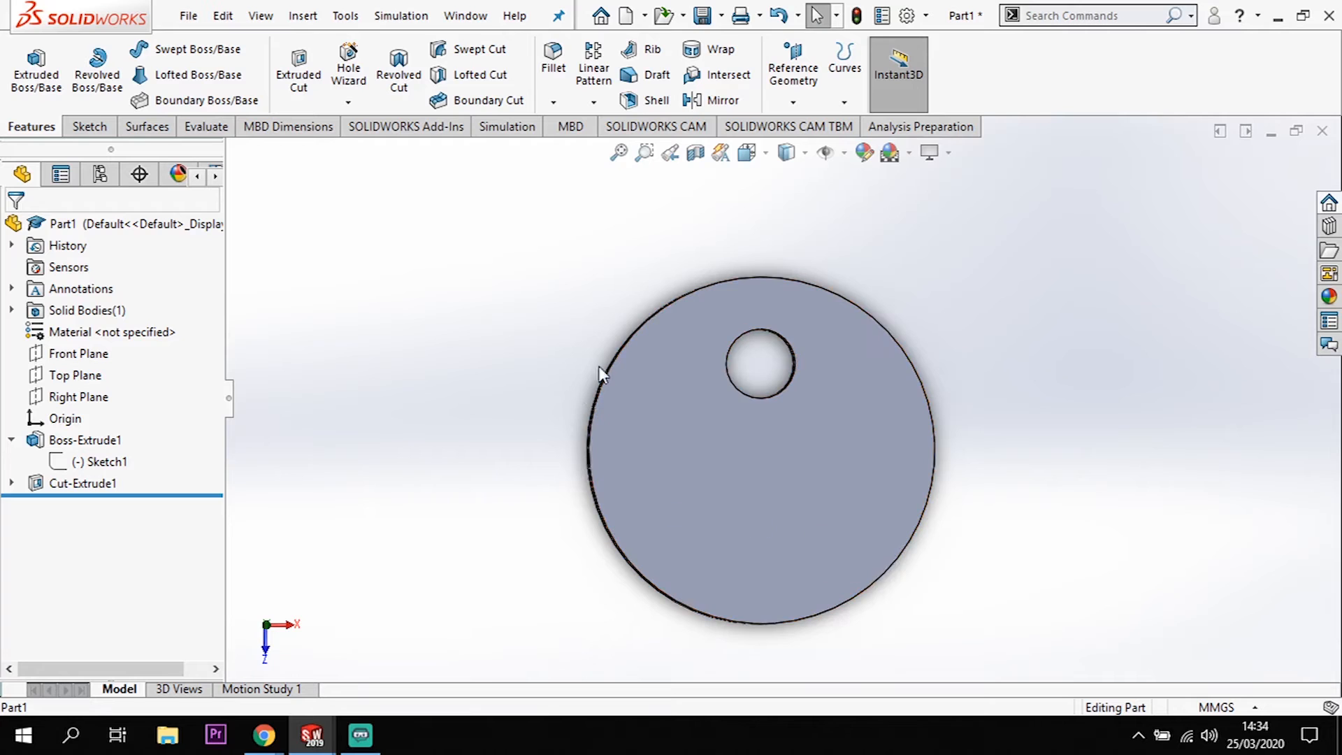
left_click(594, 102)
left_click(638, 147)
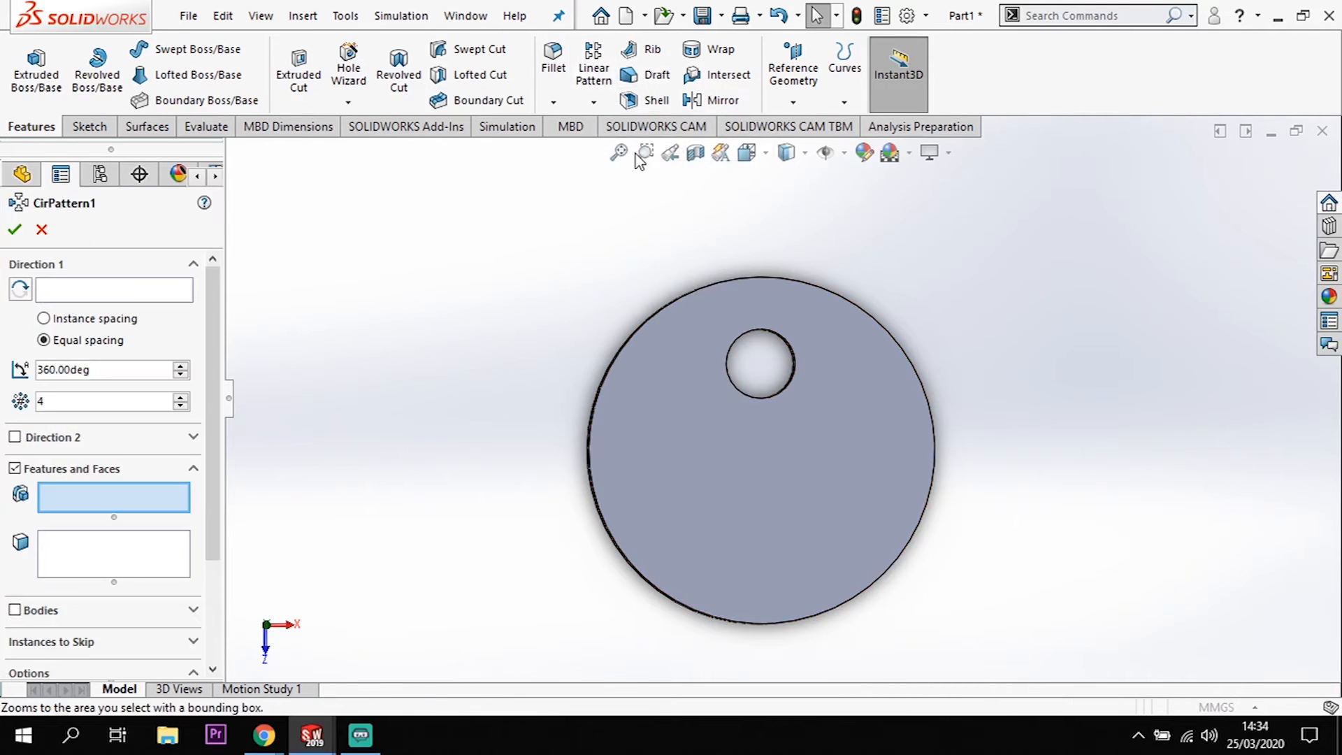
mouse_move(996, 421)
middle_mouse_down()
mouse_move(800, 389)
mouse_move(893, 389)
mouse_move(1010, 431)
middle_mouse_up()
scroll(824, 366, "down", 1)
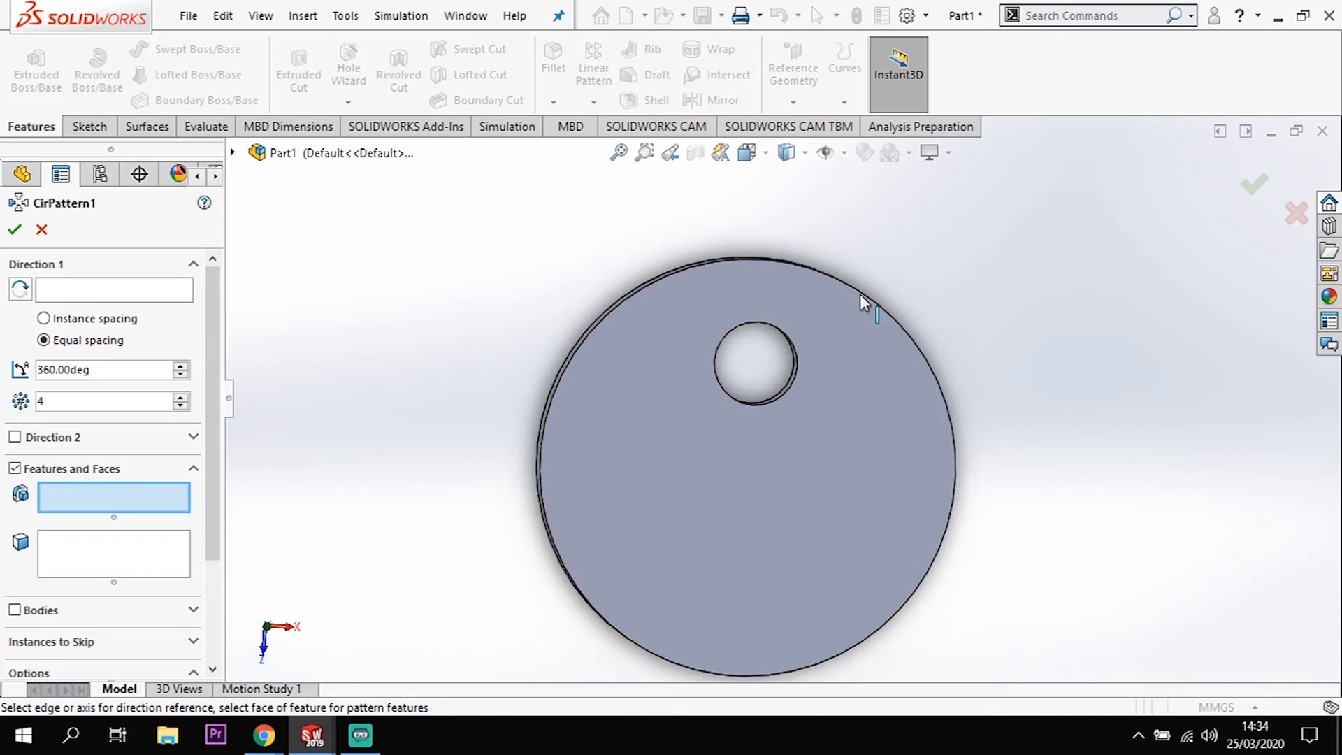
left_click(143, 297)
left_click(799, 266)
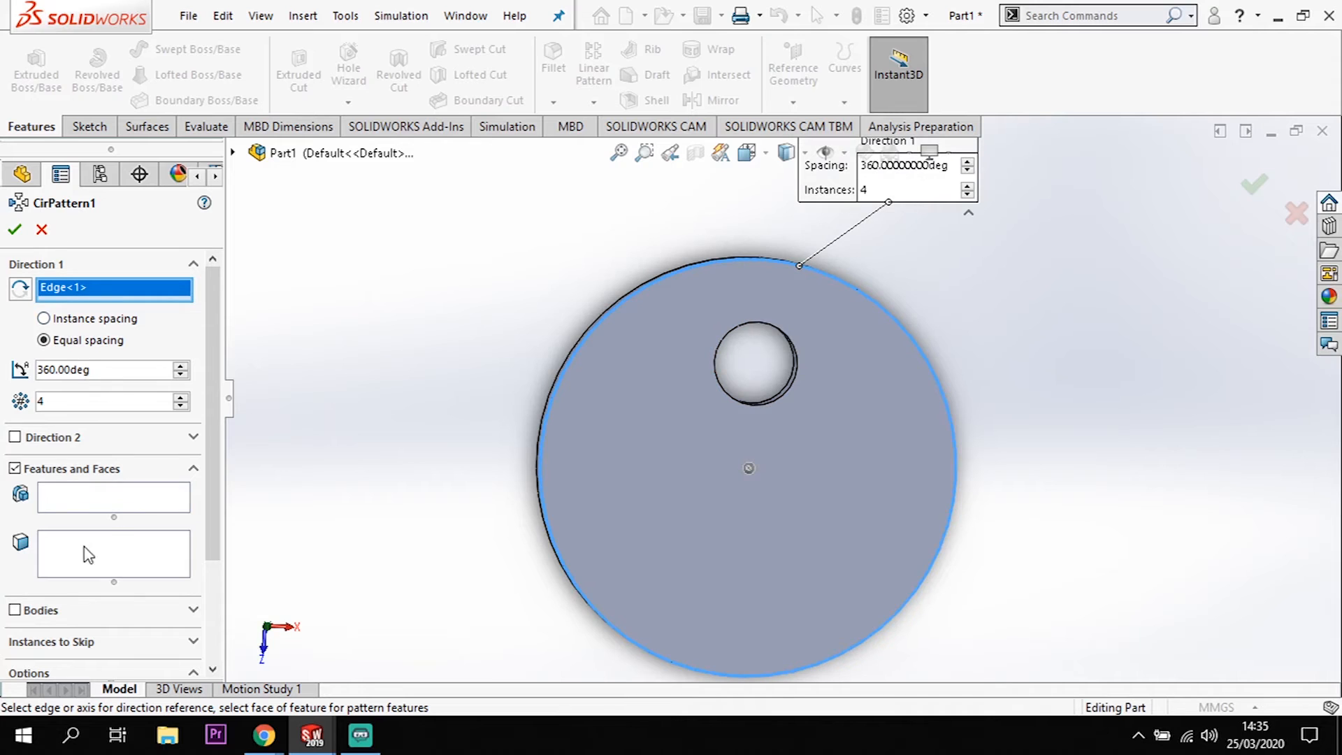
Select Cut-Extrude1 as the feature to pattern, set 6 instances, and create the circular pattern
left_click(99, 516)
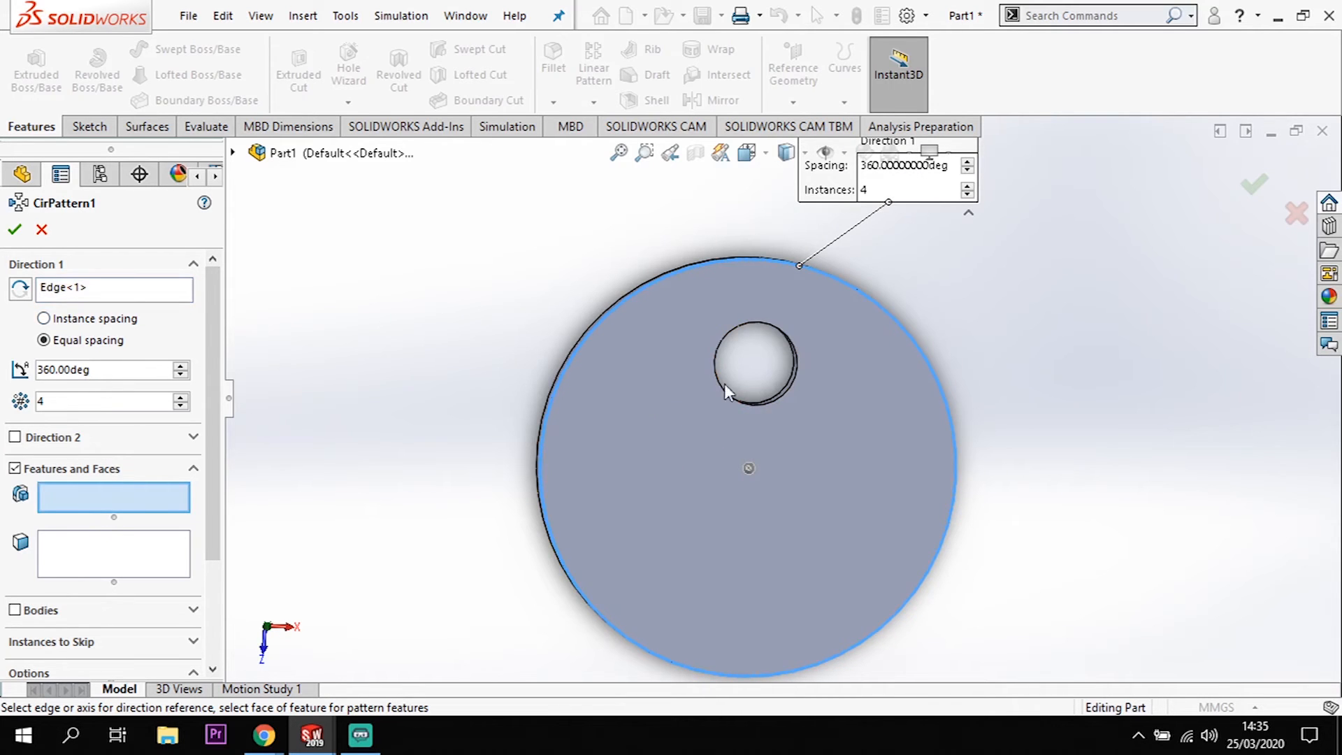
left_click(233, 154)
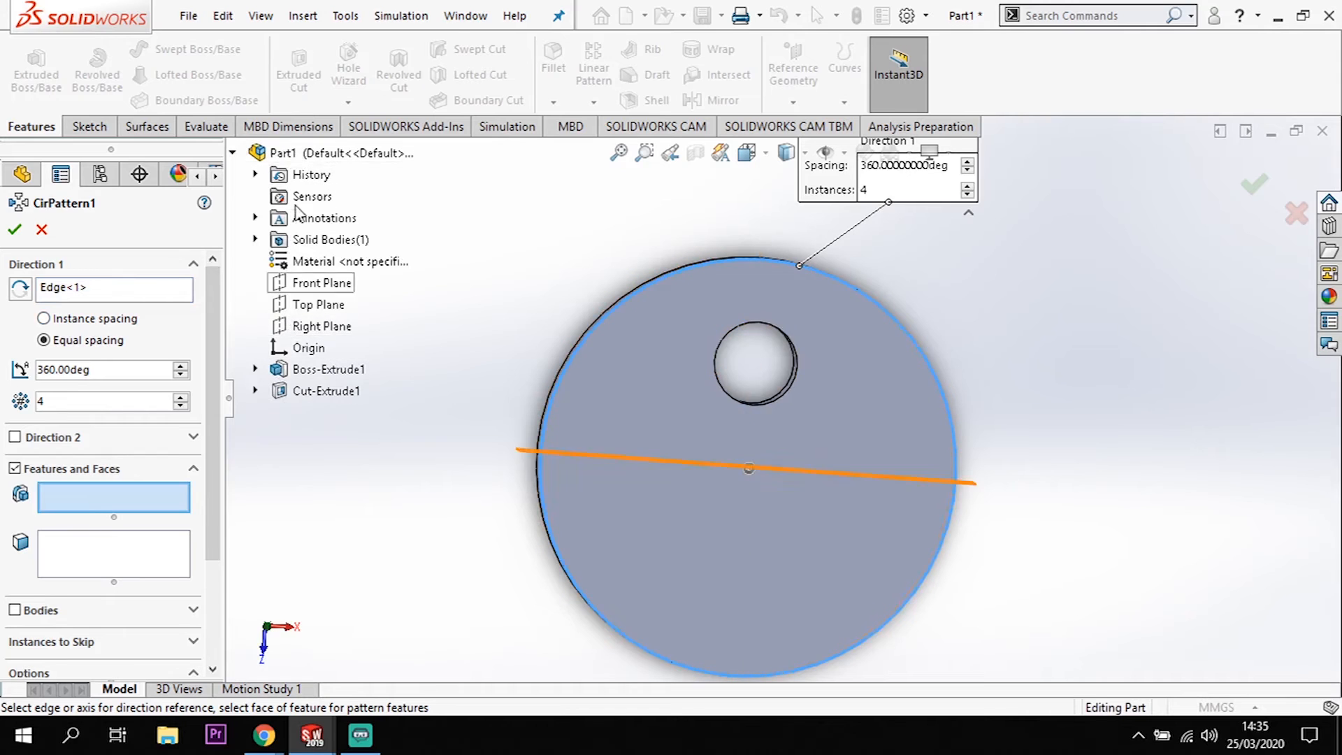
left_click(319, 393)
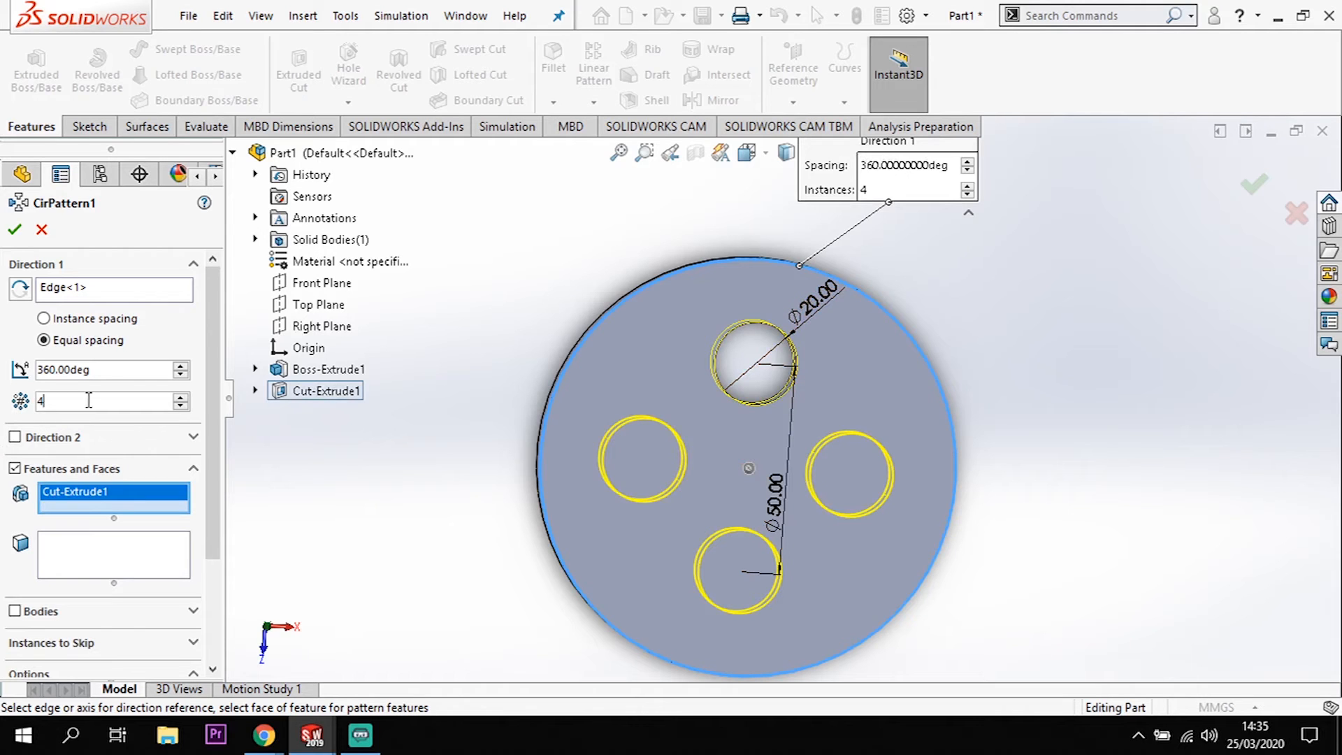
key("BackSpace")
type("6")
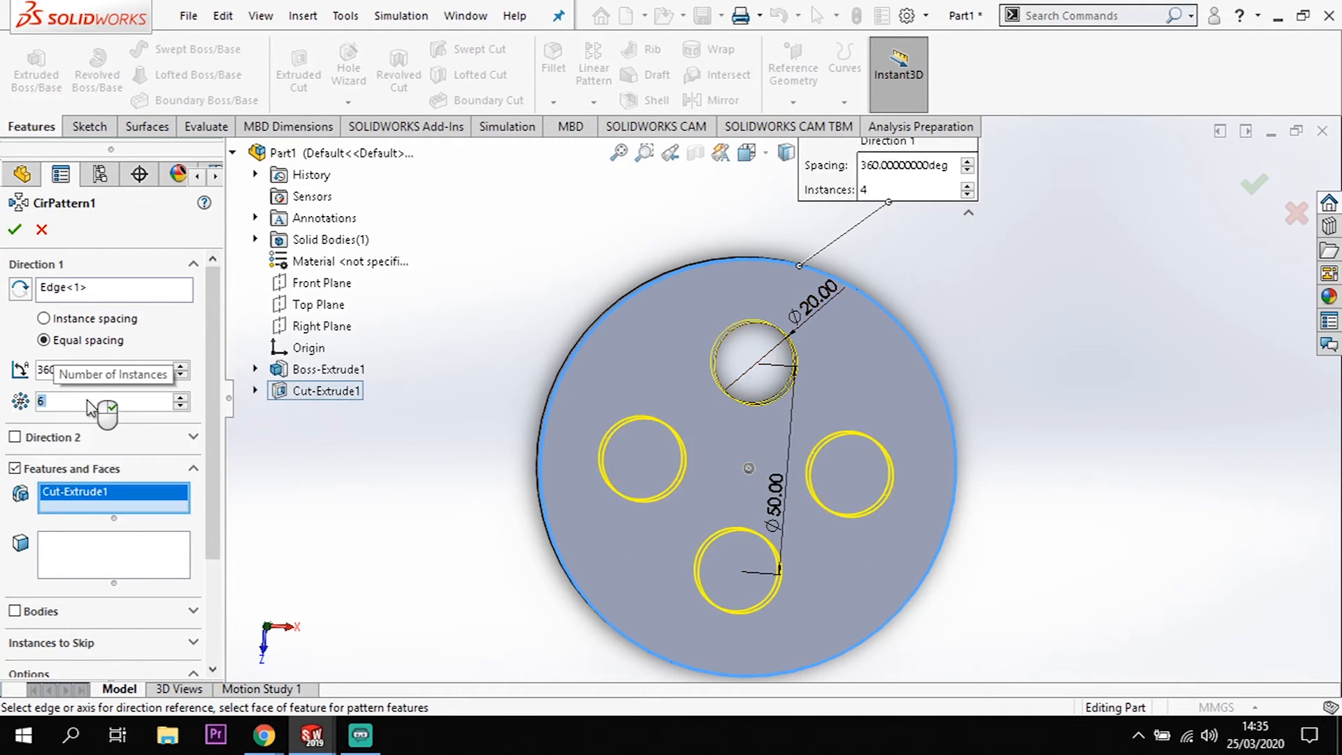
key("Return")
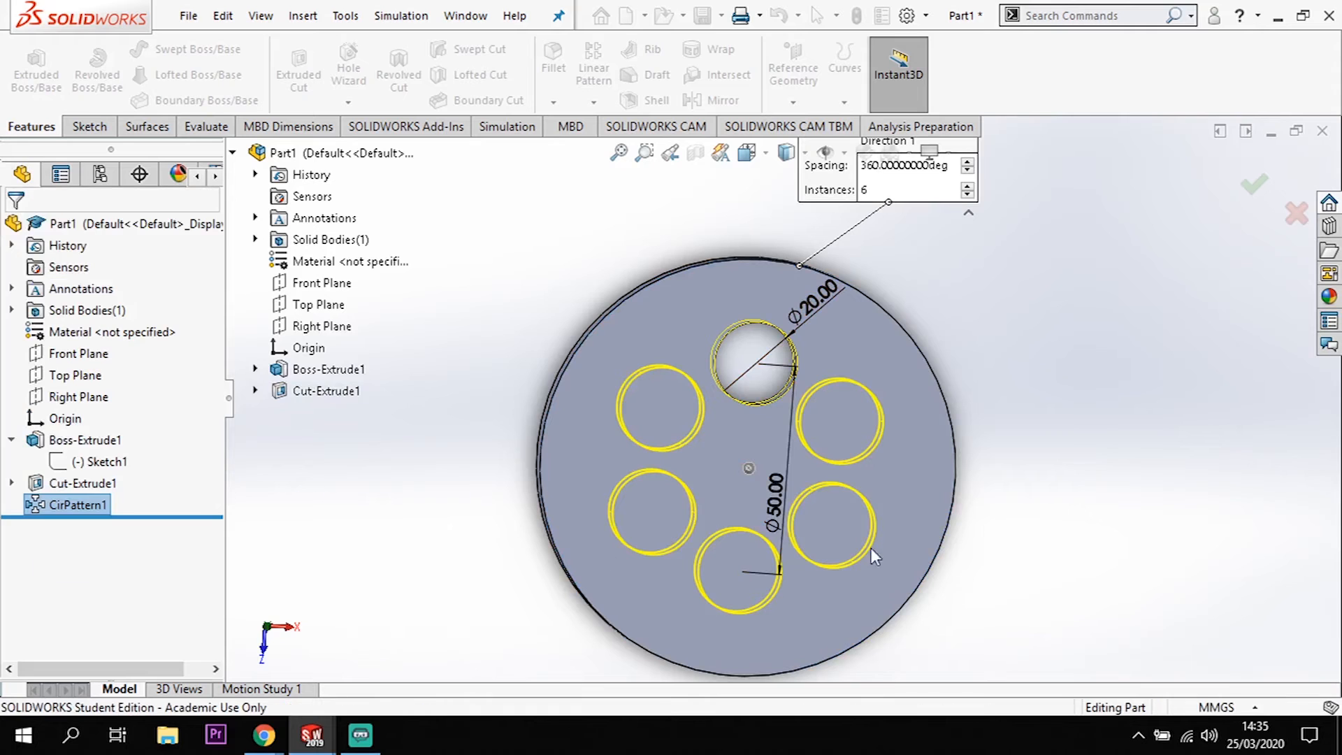
mouse_move(1082, 540)
middle_mouse_down()
mouse_move(1057, 557)
mouse_move(1084, 551)
middle_mouse_up()
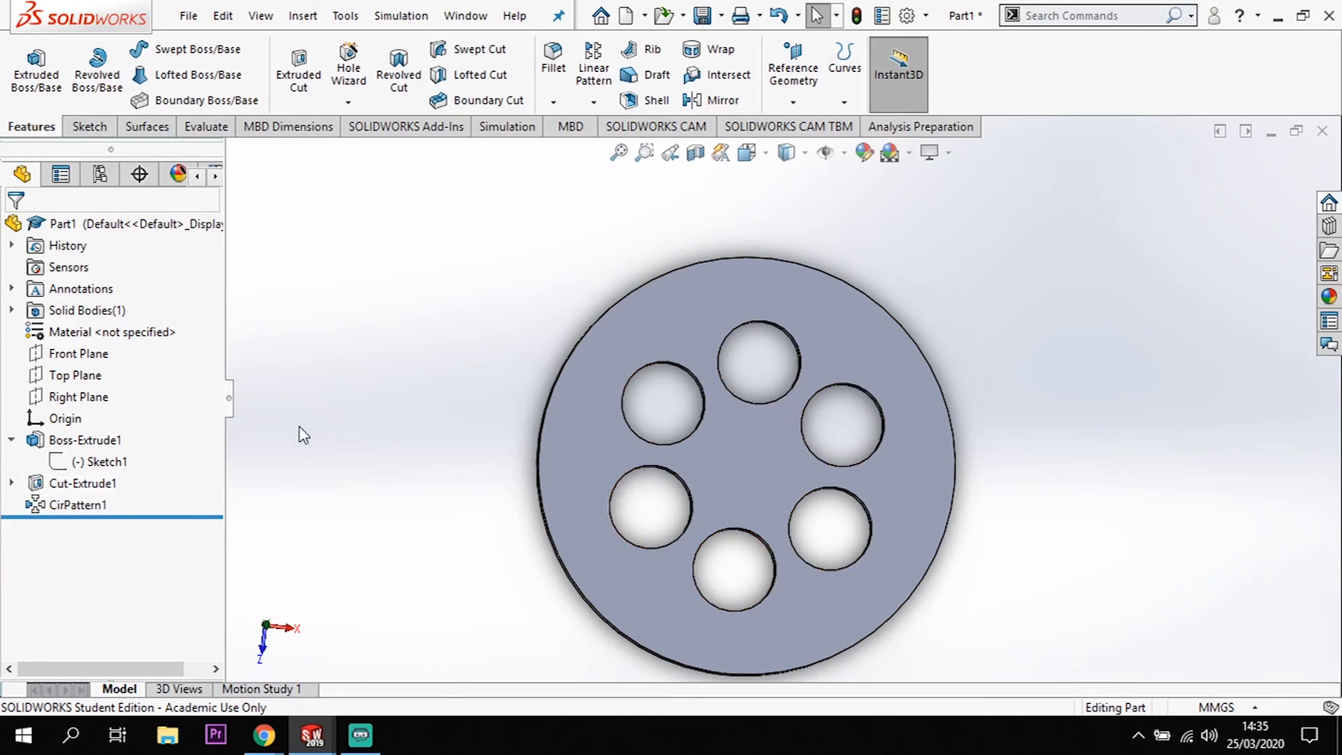
Edit the circular pattern CirPattern1 and set its number of instances to 4
left_click(12, 440)
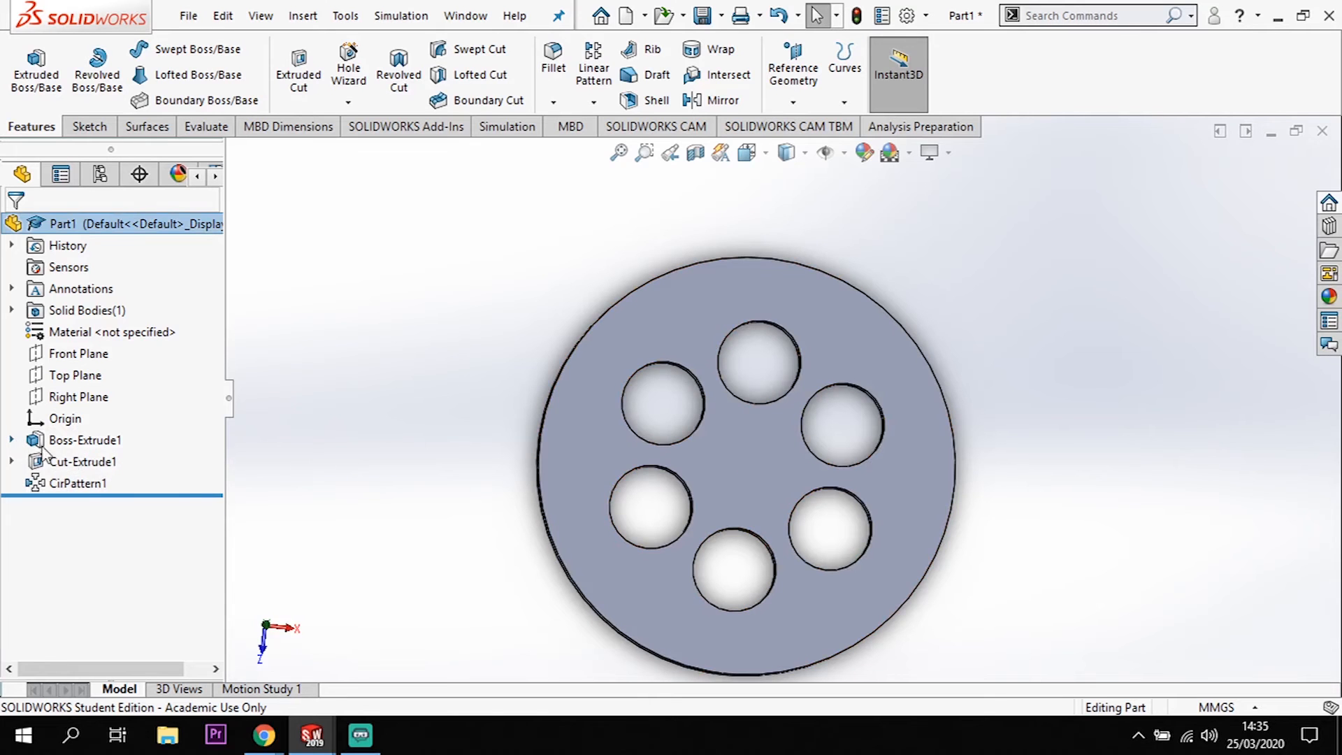
right_click(77, 490)
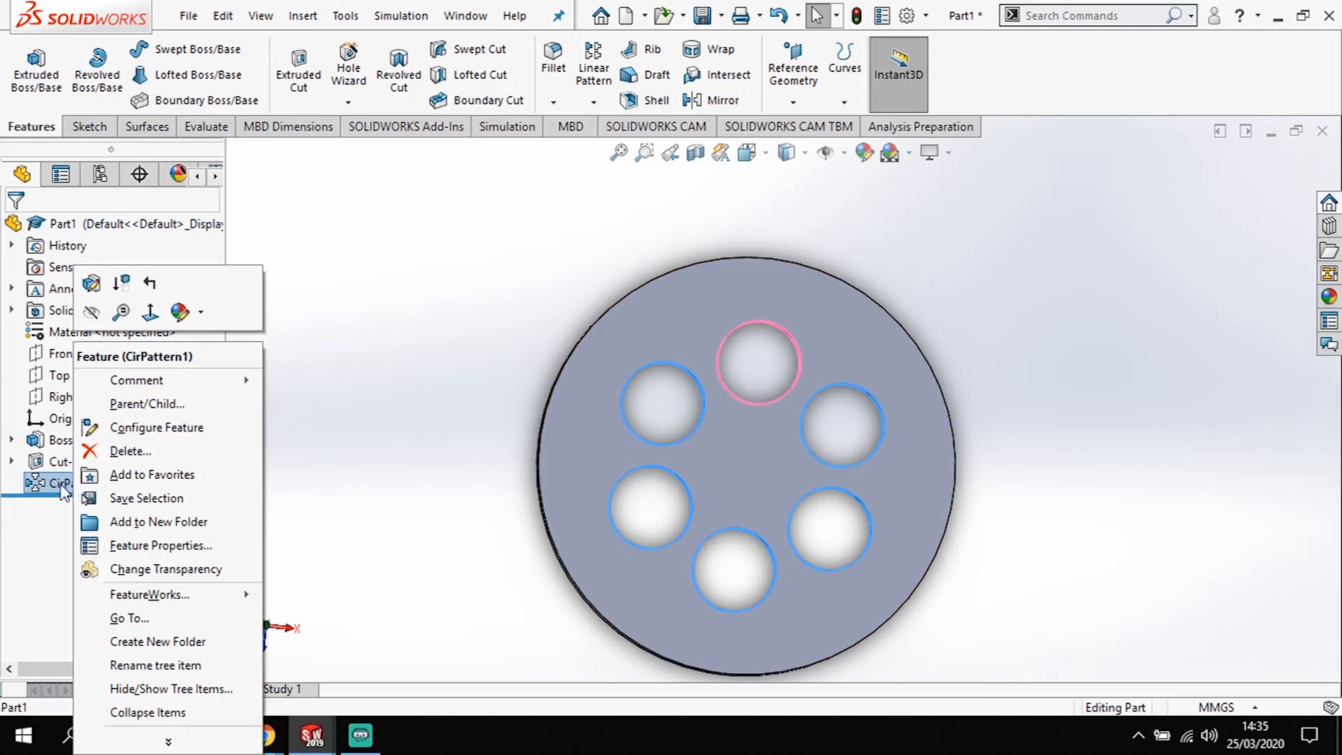
left_click(91, 283)
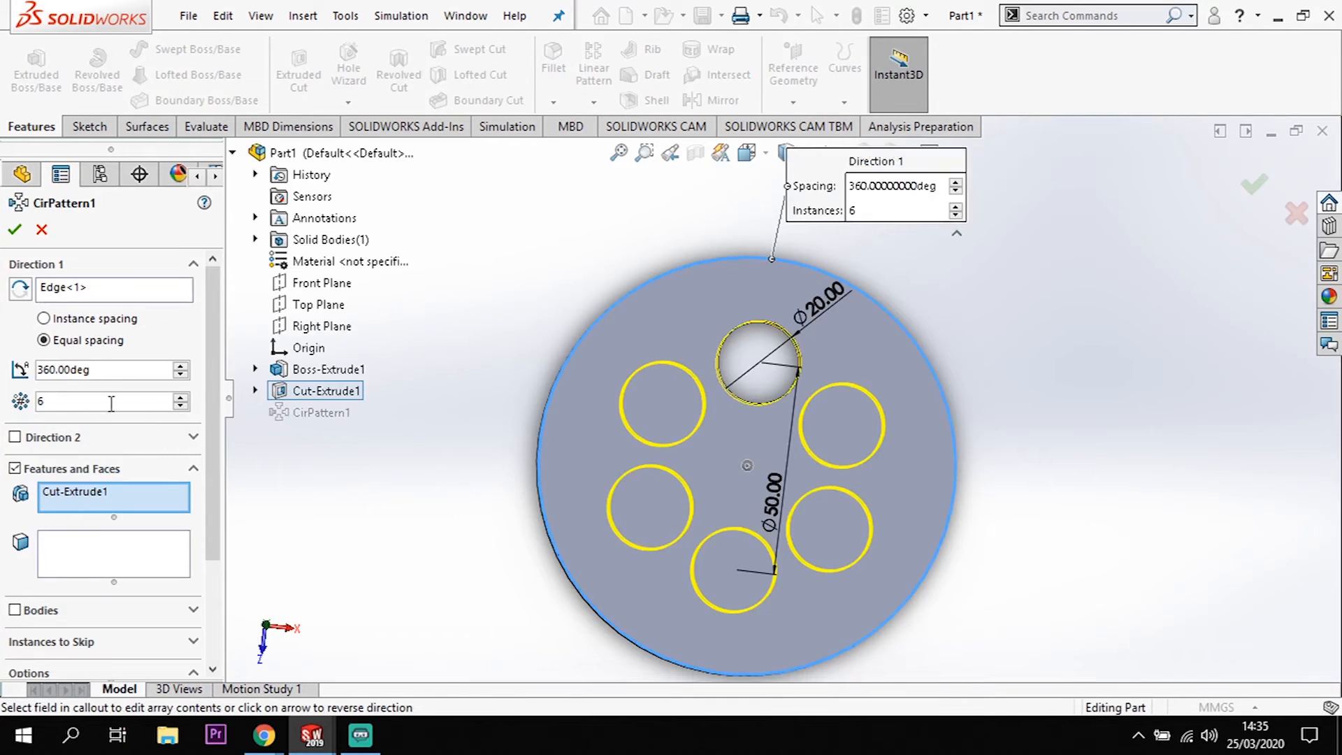
double_click(52, 403)
type("4")
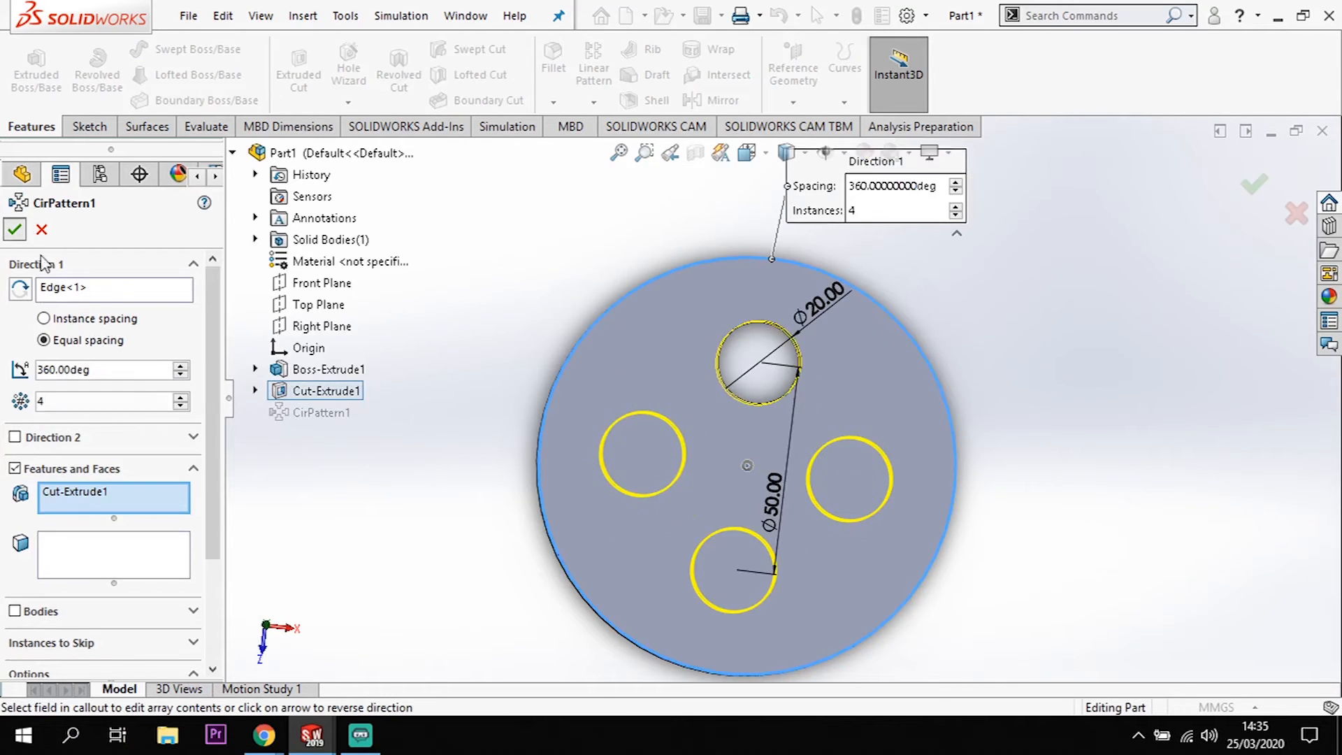
left_click(14, 229)
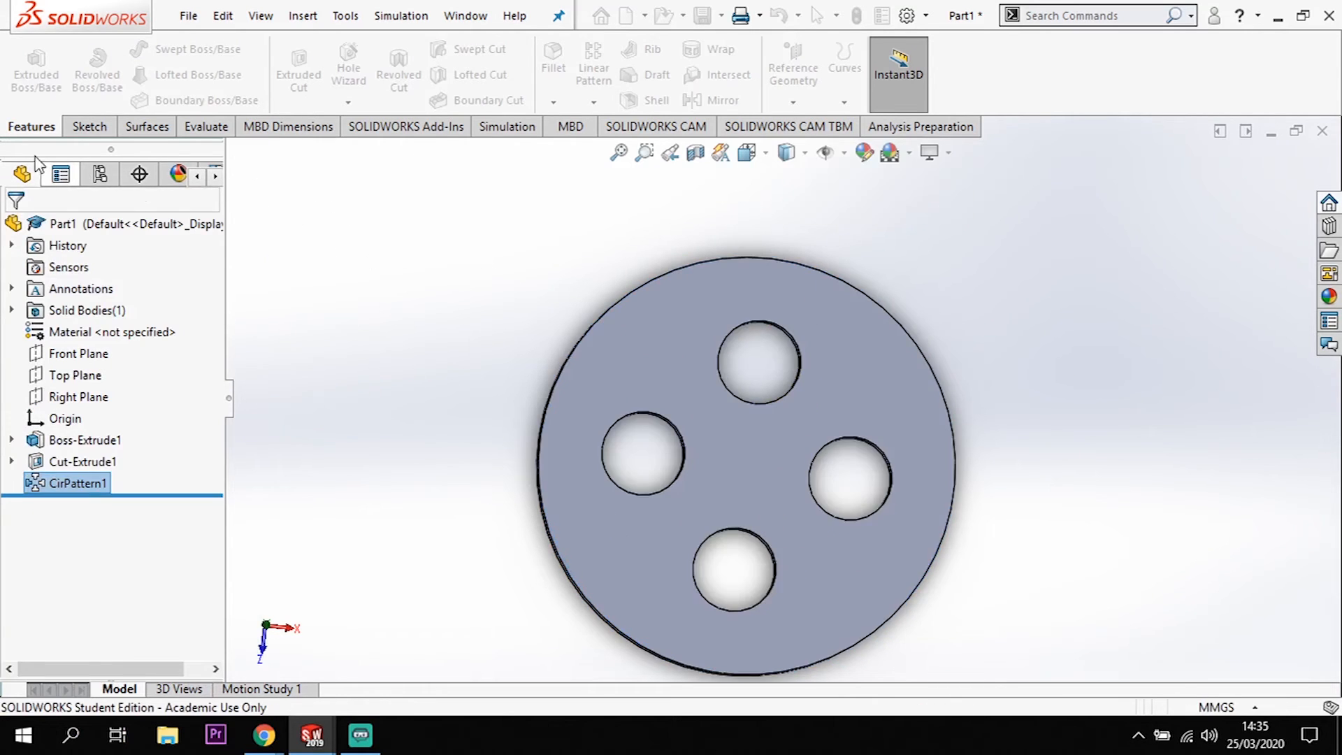
left_click(1048, 537)
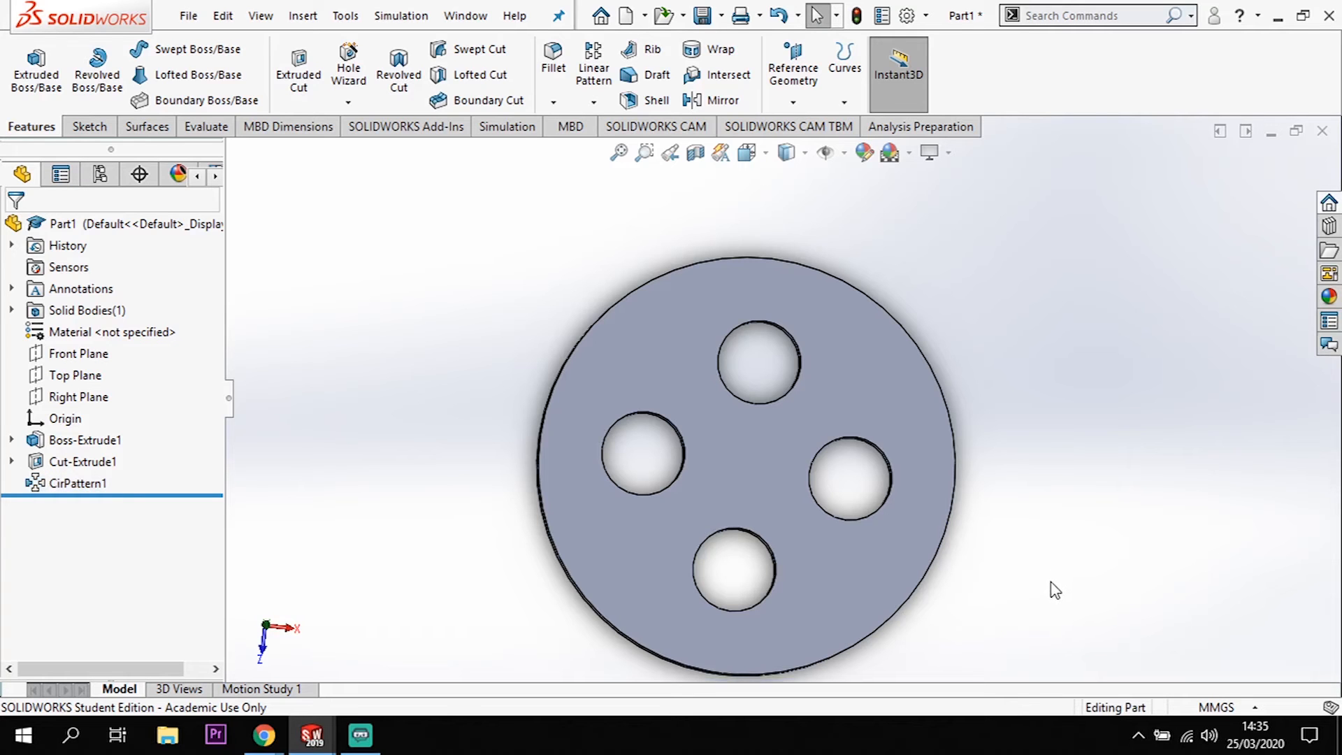
mouse_move(1050, 589)
middle_mouse_down()
mouse_move(1113, 590)
mouse_move(1088, 616)
mouse_move(1052, 608)
middle_mouse_up()
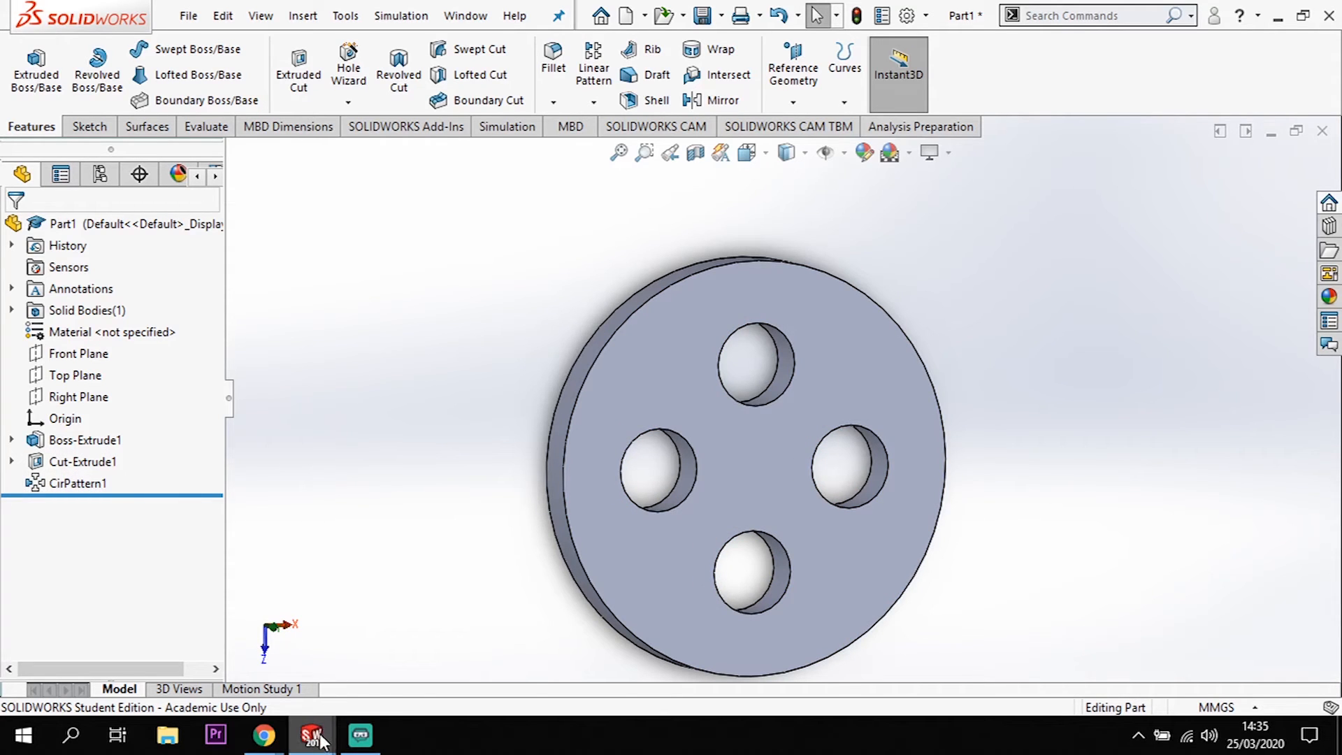
Switch to the empty Part2 document and start a sketch on the Front Plane
mouse_move(321, 738)
left_click(392, 647)
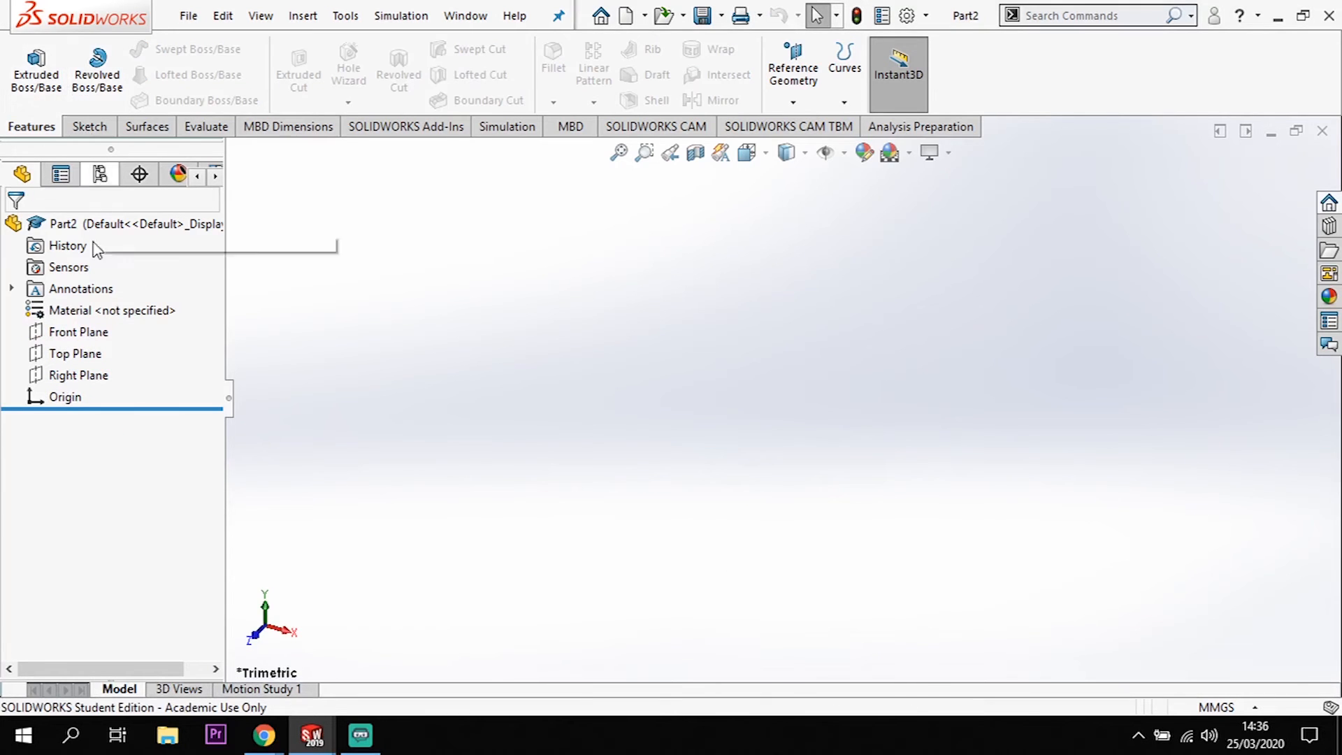
left_click(77, 334)
left_click(90, 127)
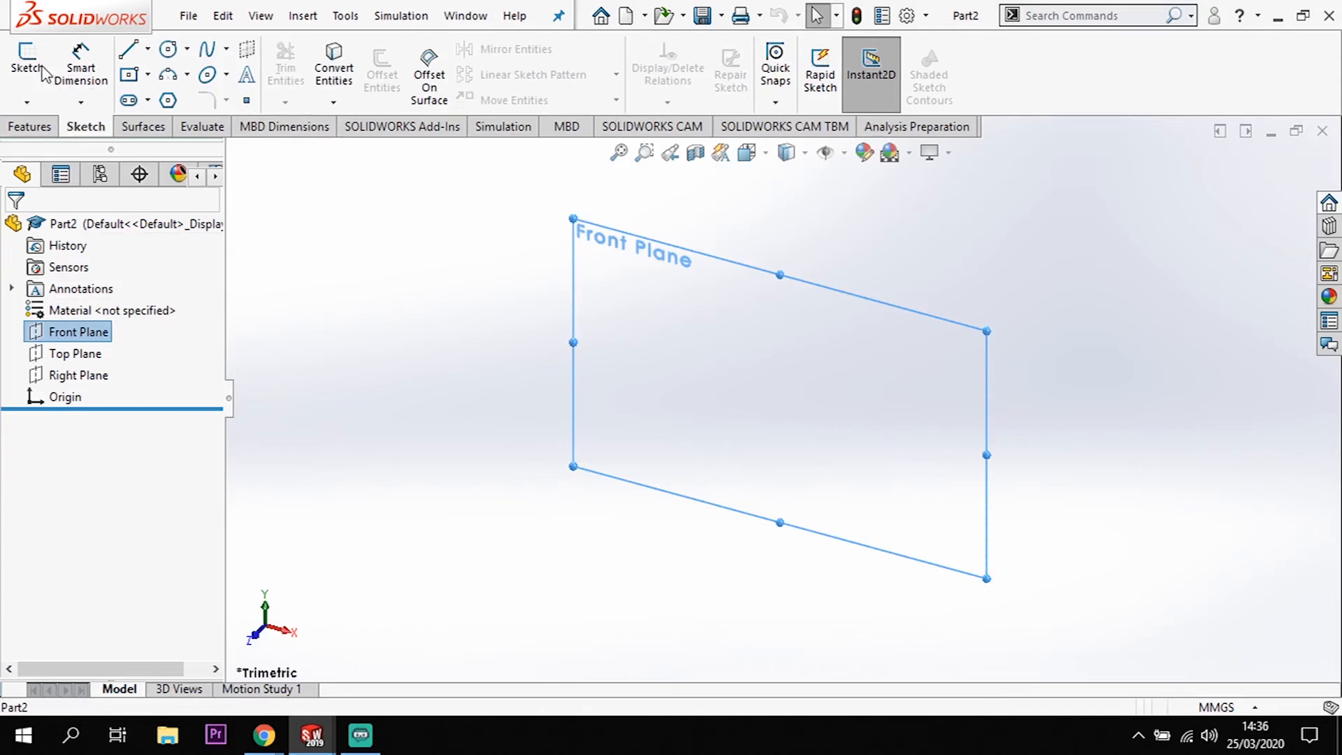
left_click(26, 67)
Sketch a center rectangle about 210 mm by 92 mm centred on the origin
left_click(131, 74)
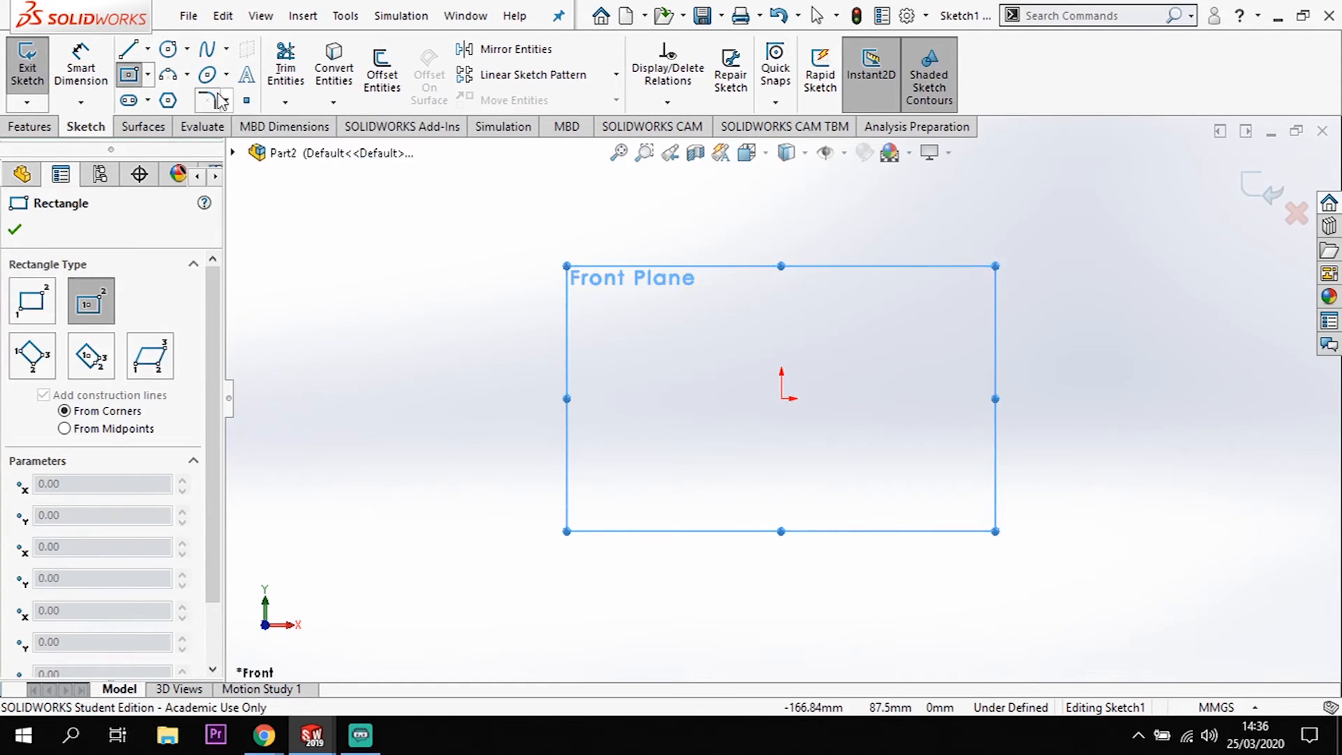
left_click(782, 398)
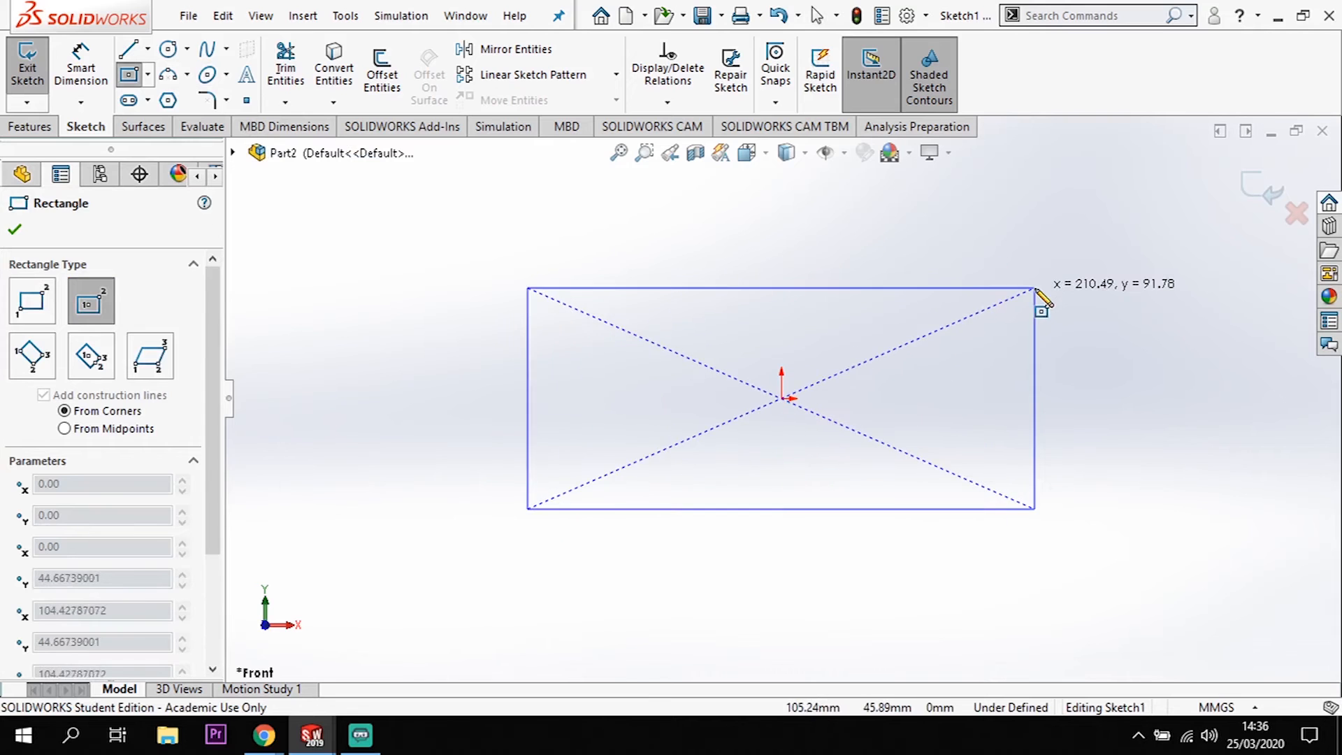
left_click(1035, 287)
Dimension the rectangle to 100 mm wide and 50 mm high
left_click(81, 70)
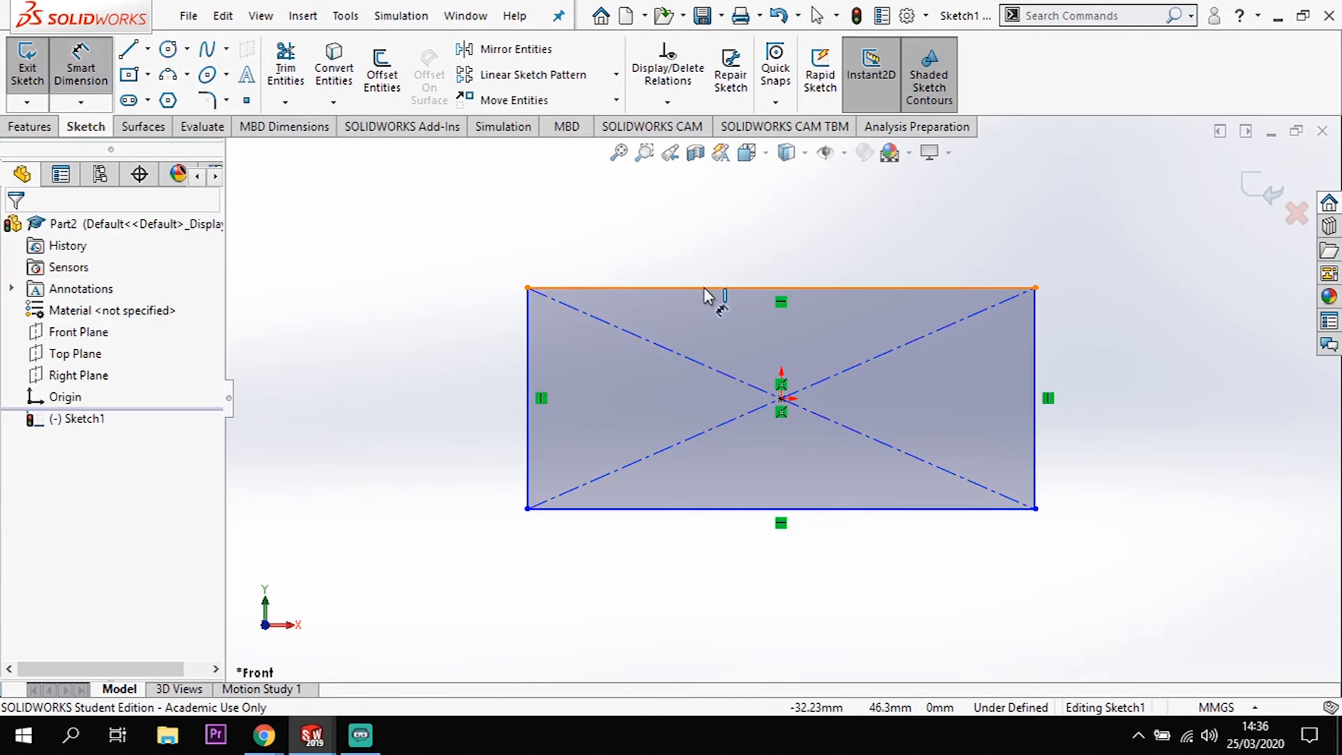
left_click(708, 216)
left_click(707, 239)
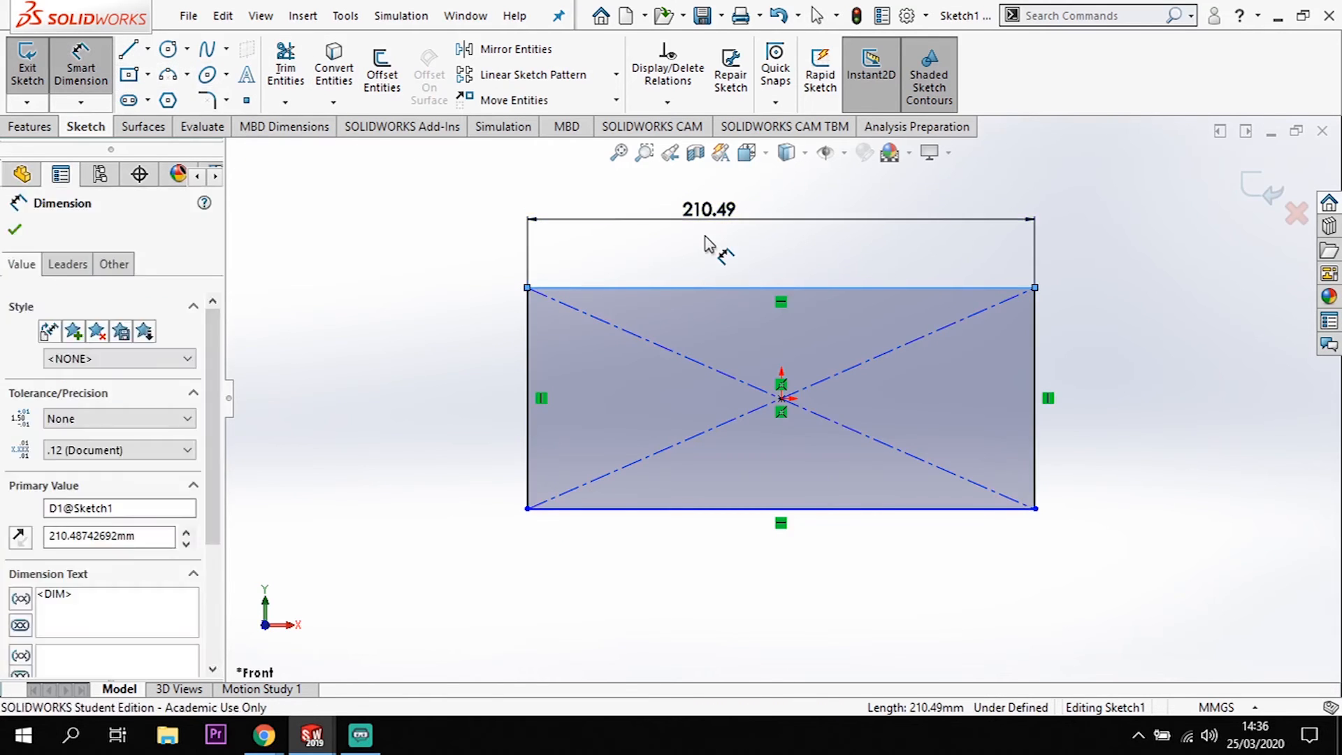
type("100")
key("Return")
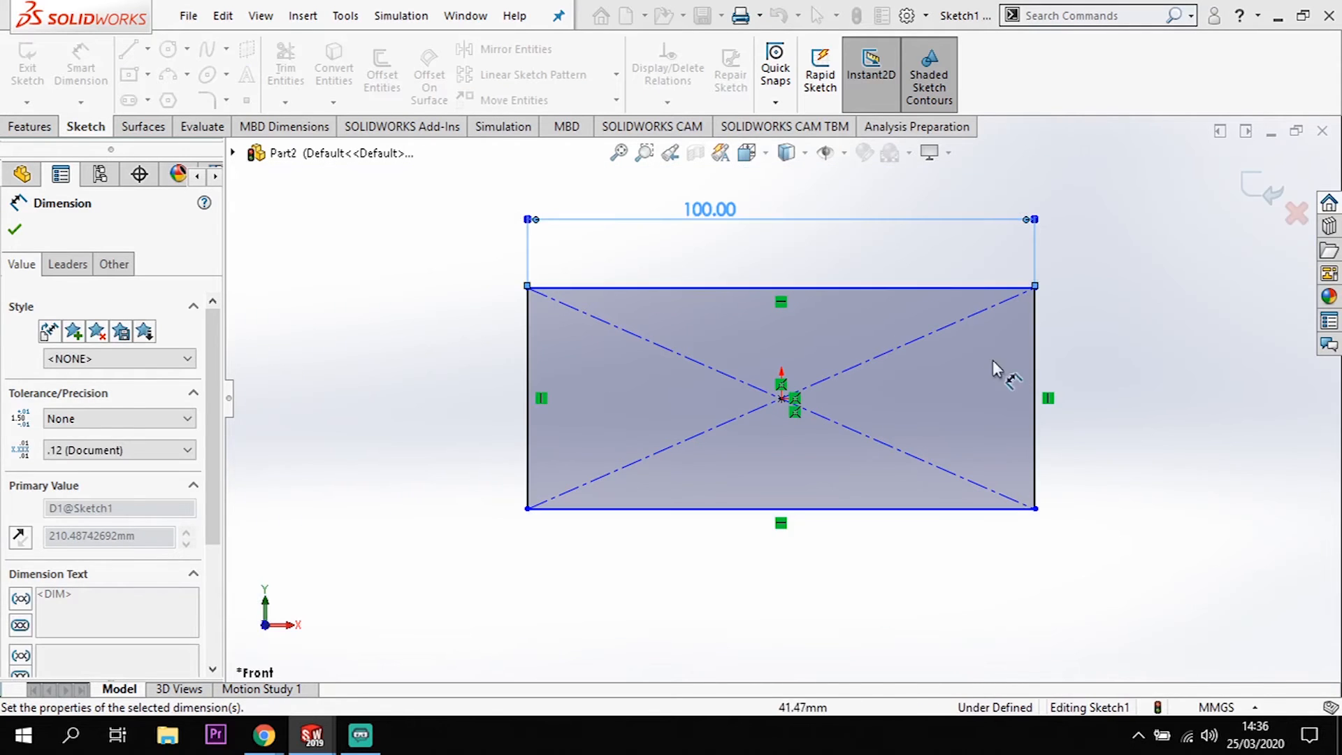
left_click(1032, 371)
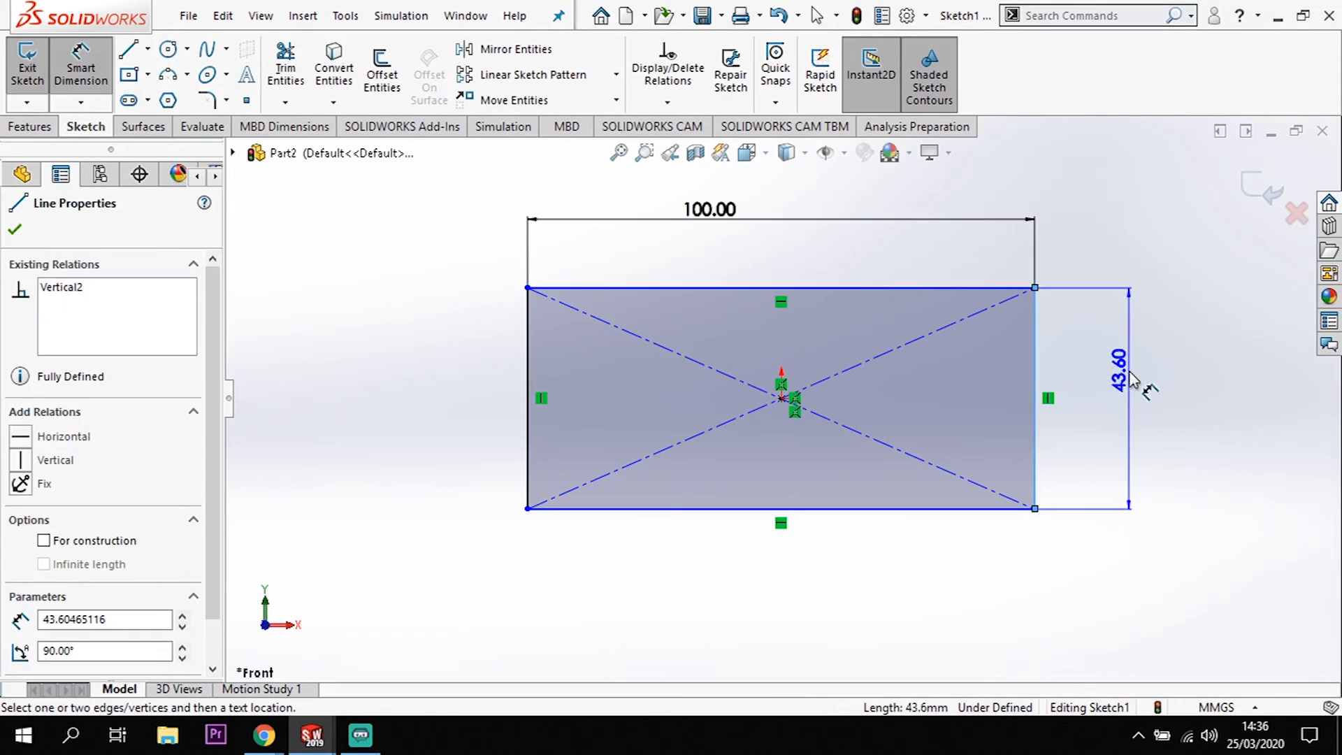
left_click(1126, 381)
type("50")
key("Return")
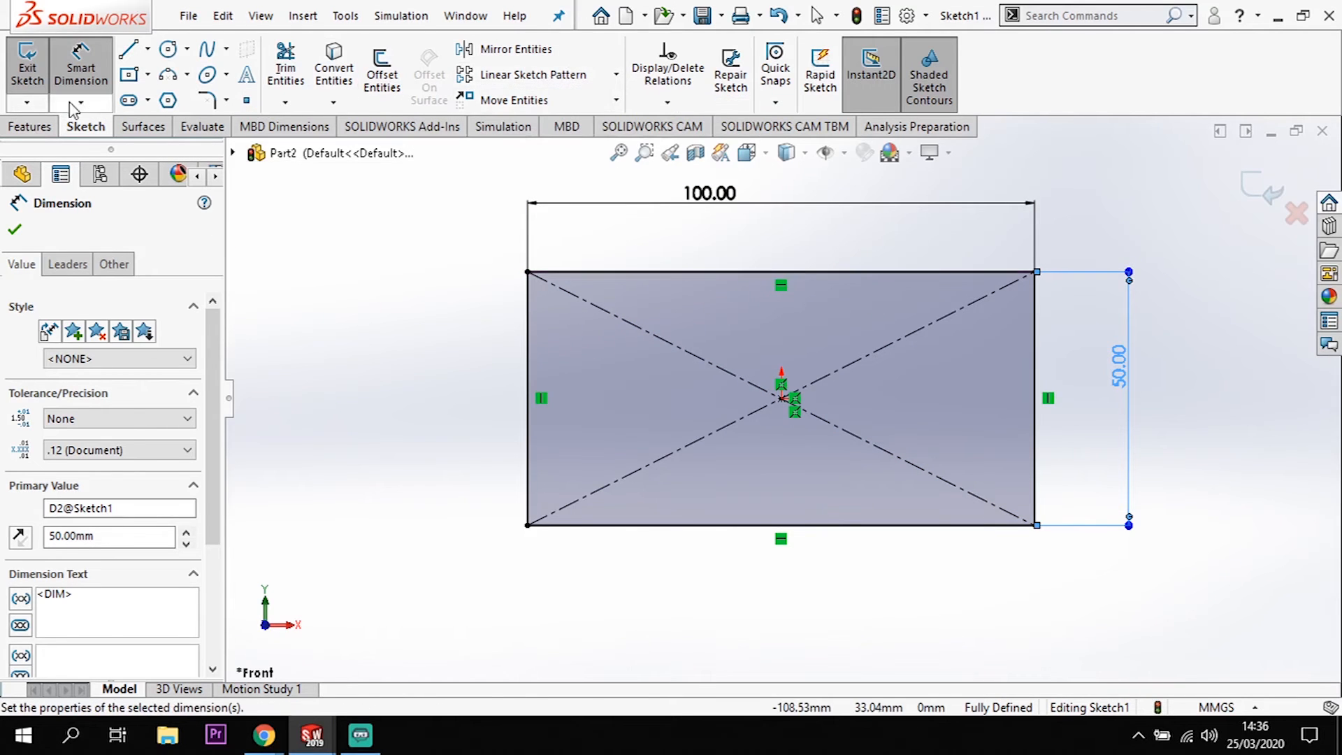
Extrude the rectangle 10 mm with the Blind end condition to form a plate
left_click(27, 126)
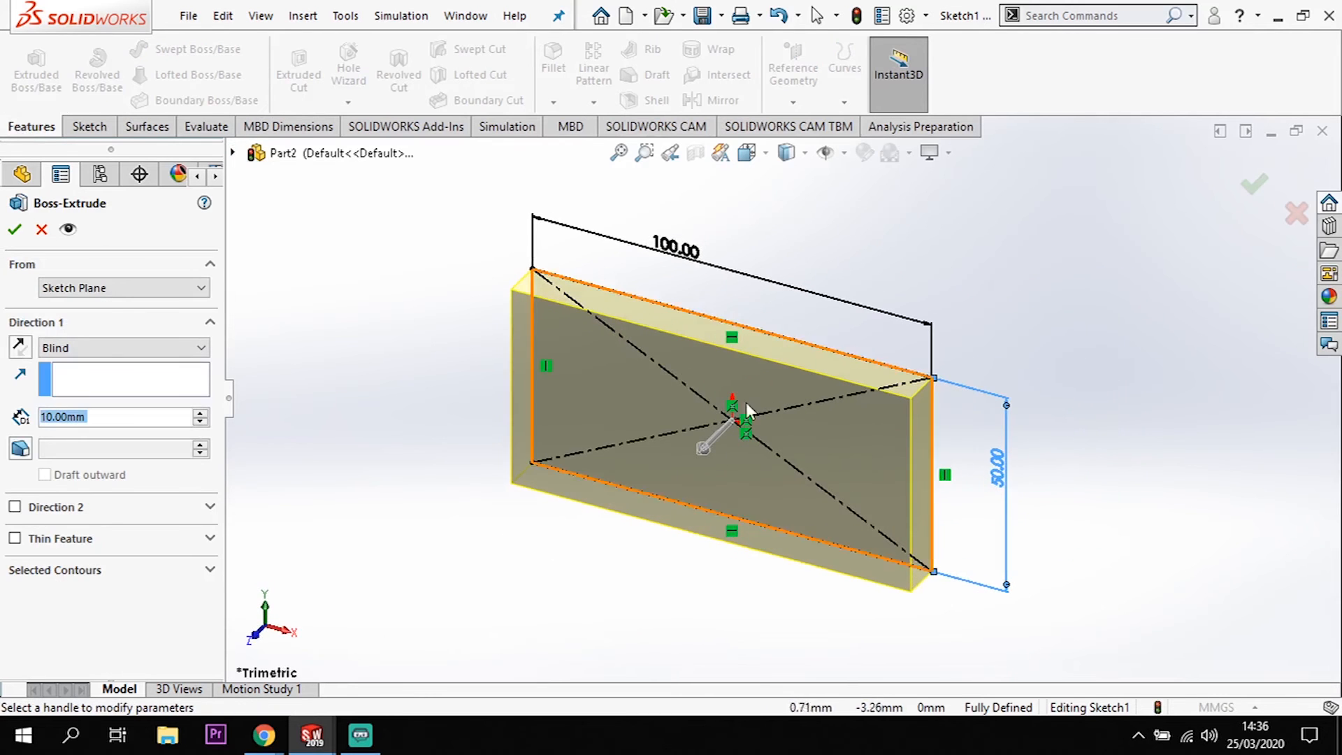
left_click(14, 229)
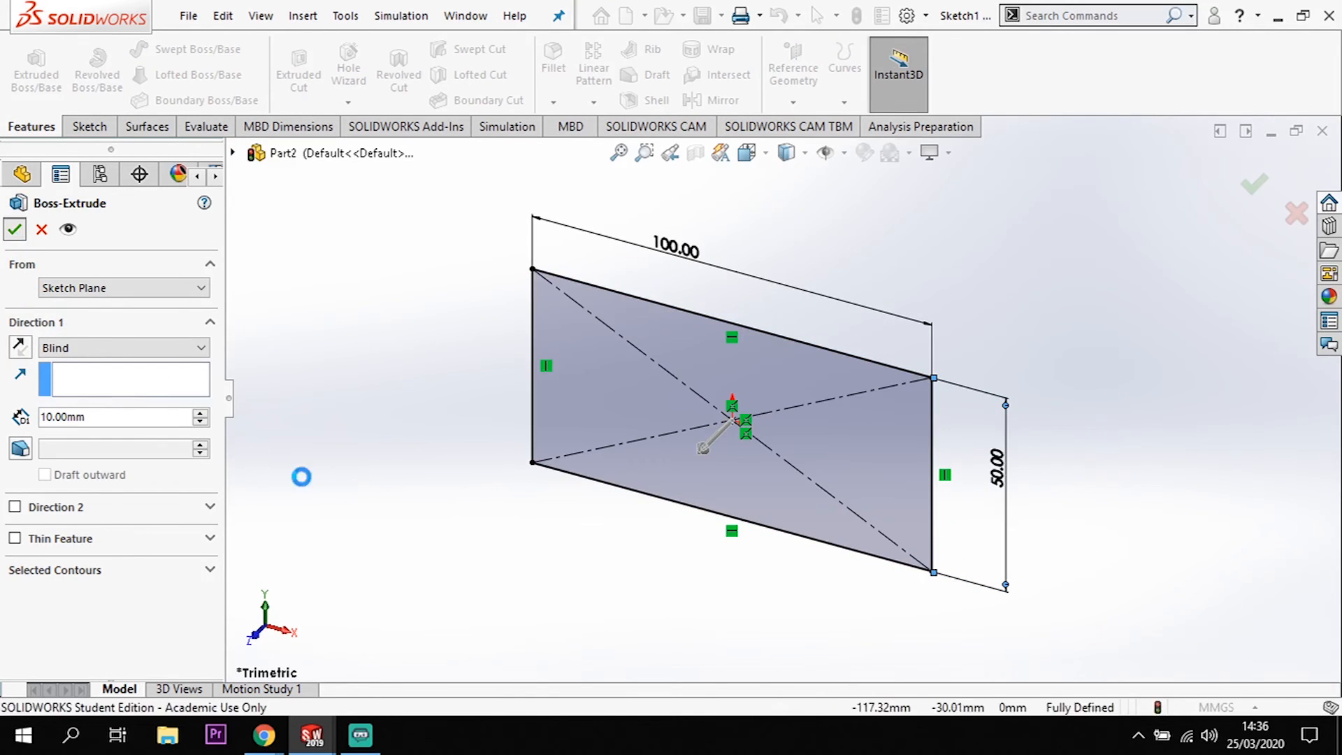
mouse_move(404, 386)
middle_mouse_down()
mouse_move(455, 335)
mouse_move(433, 300)
middle_mouse_up()
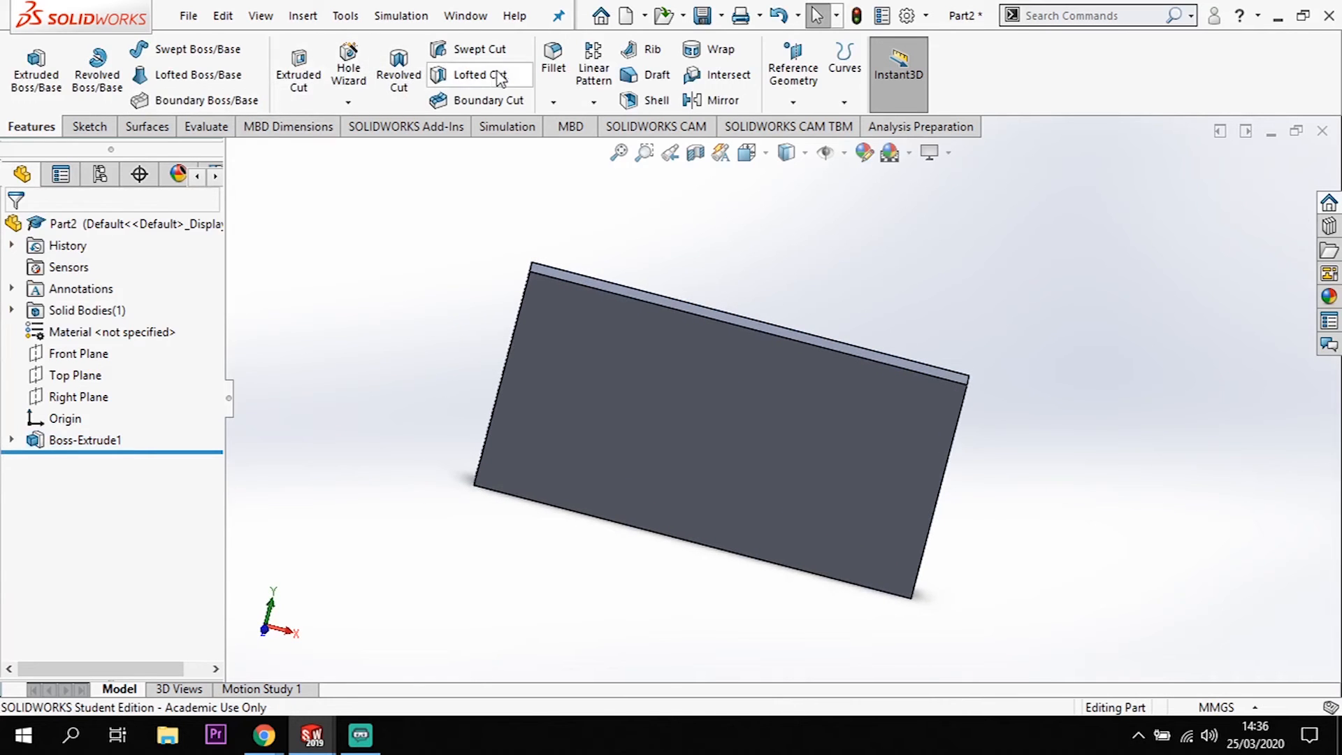
Start a sketch on the plate's front face and draw a circle about 16 mm in diameter near its upper-left corner
left_click(680, 384)
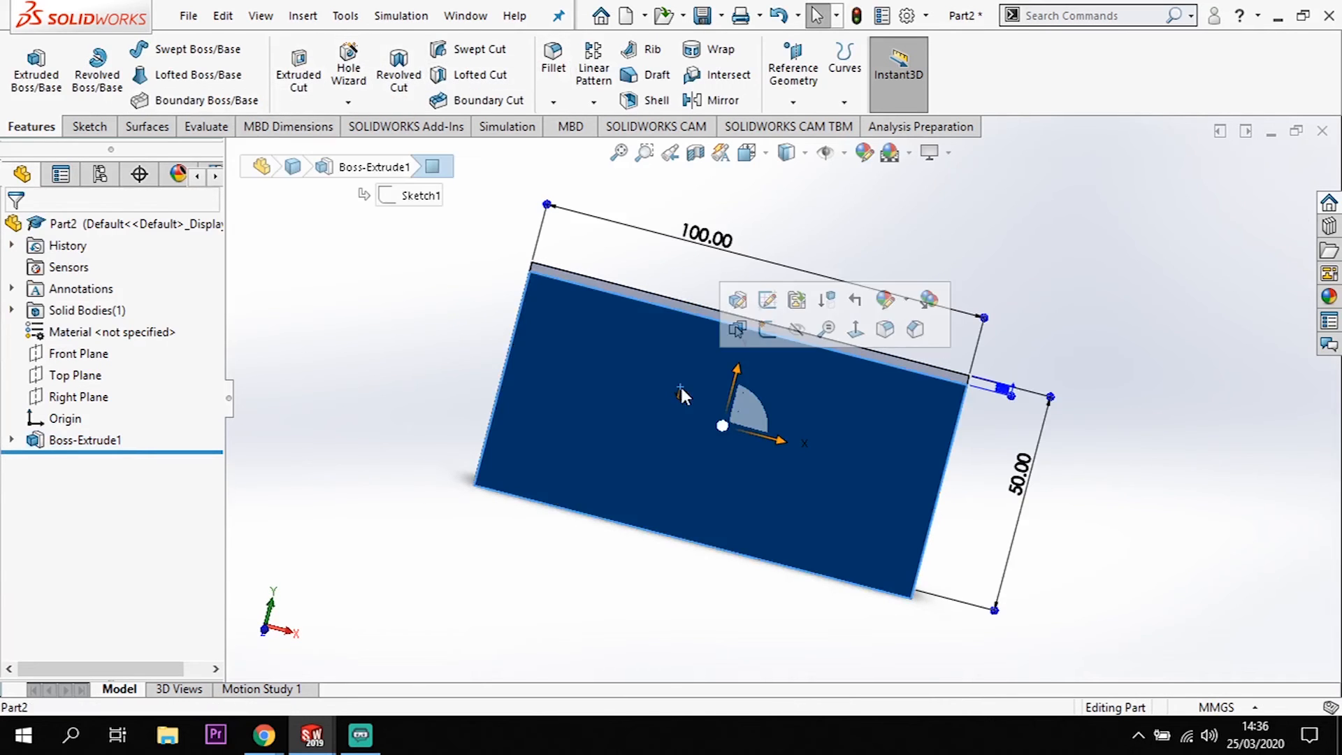
left_click(767, 332)
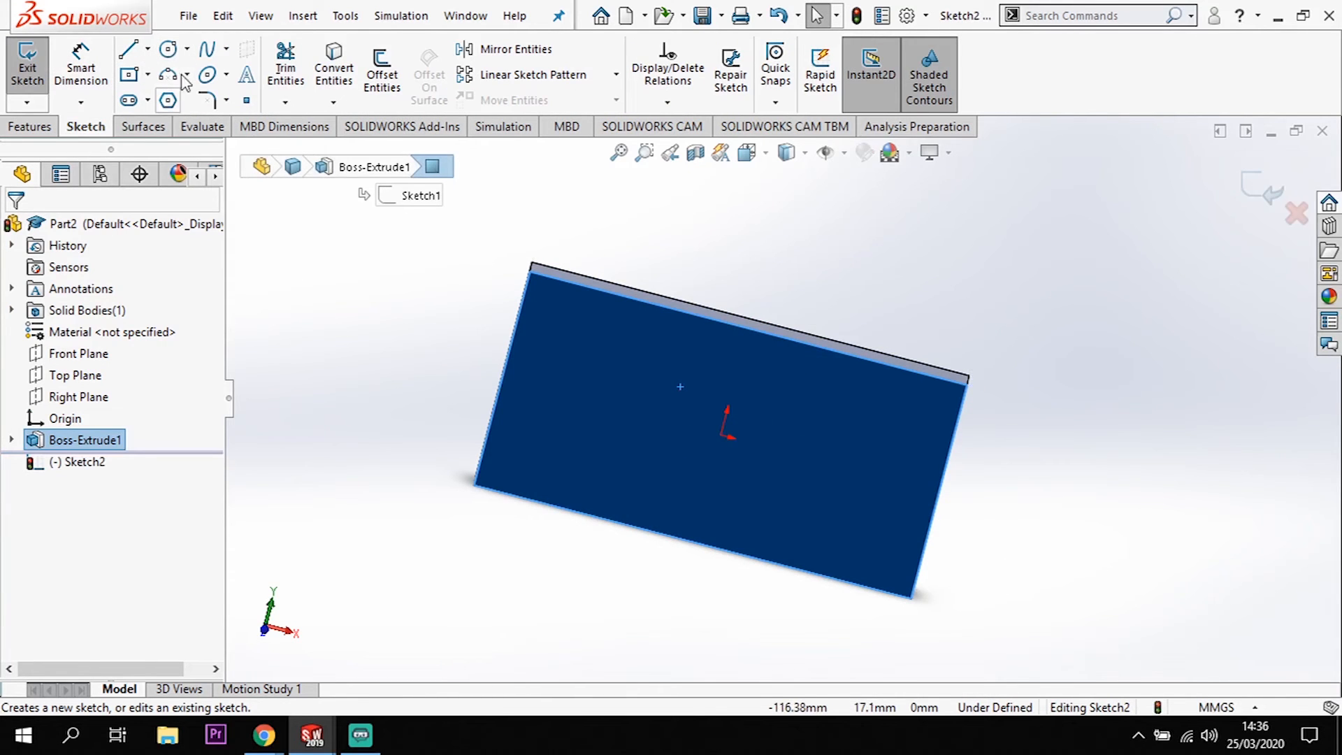
left_click(169, 49)
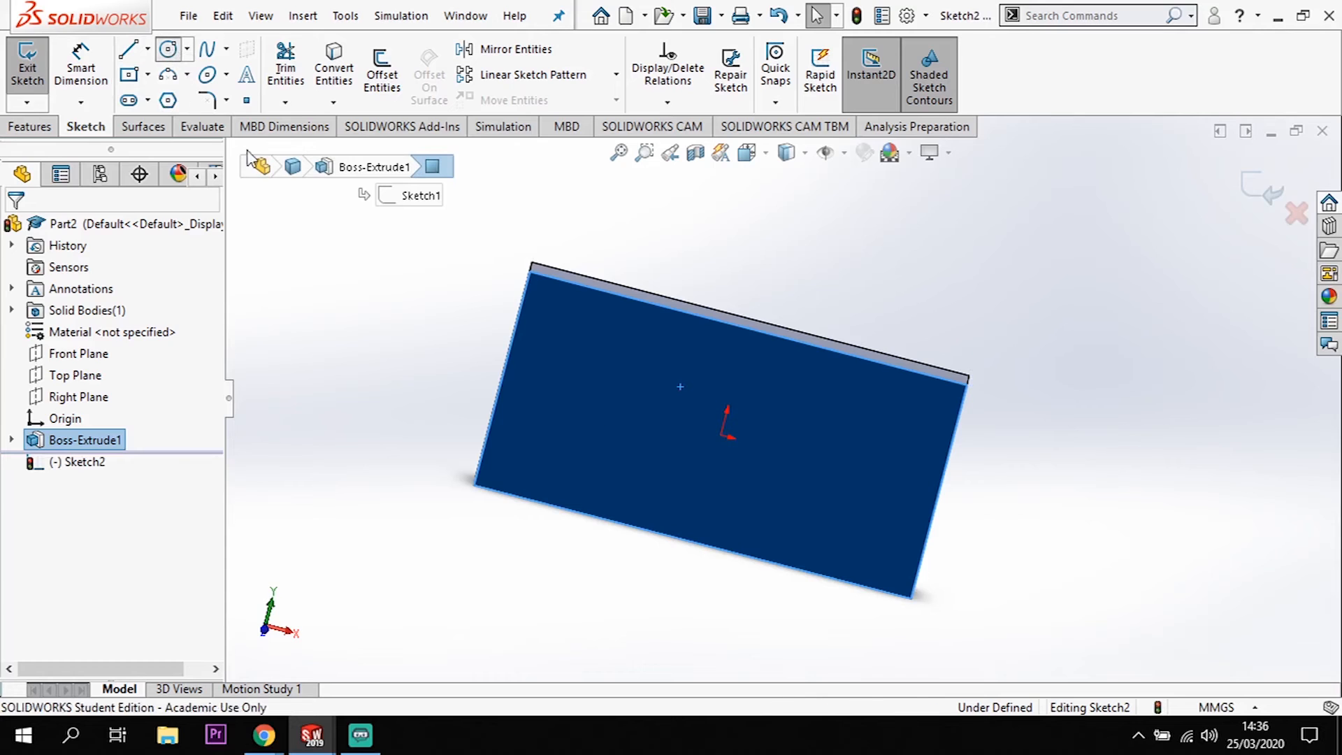
left_click(554, 313)
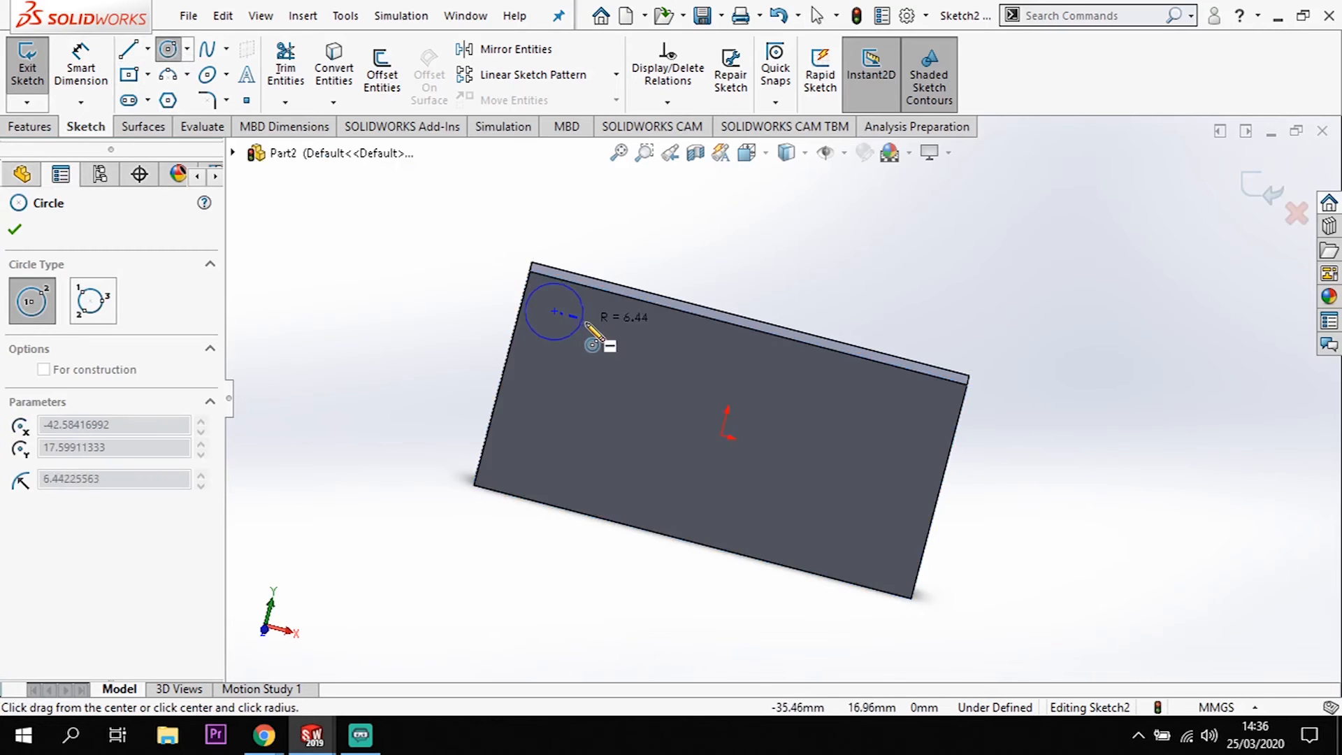
left_click(591, 321)
Dimension the circle's diameter to 10 mm
left_click(76, 55)
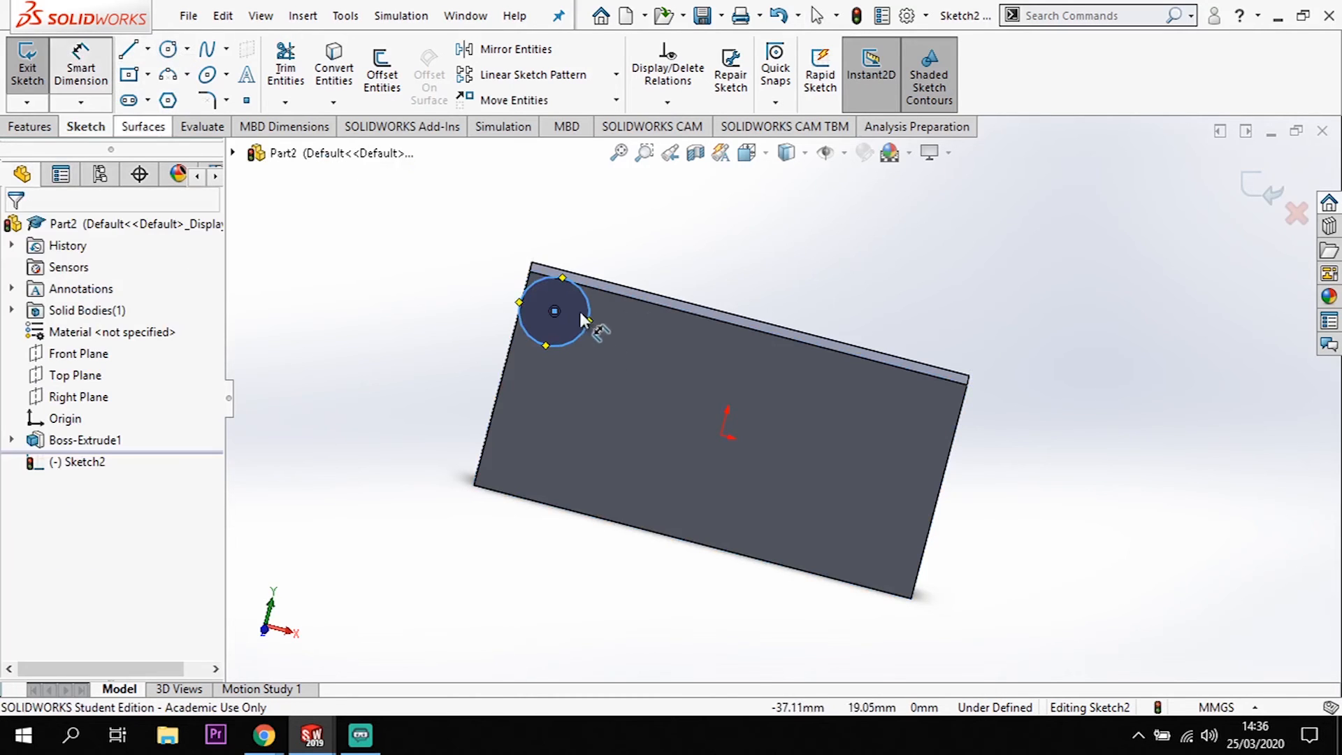
left_click(586, 297)
left_click(692, 253)
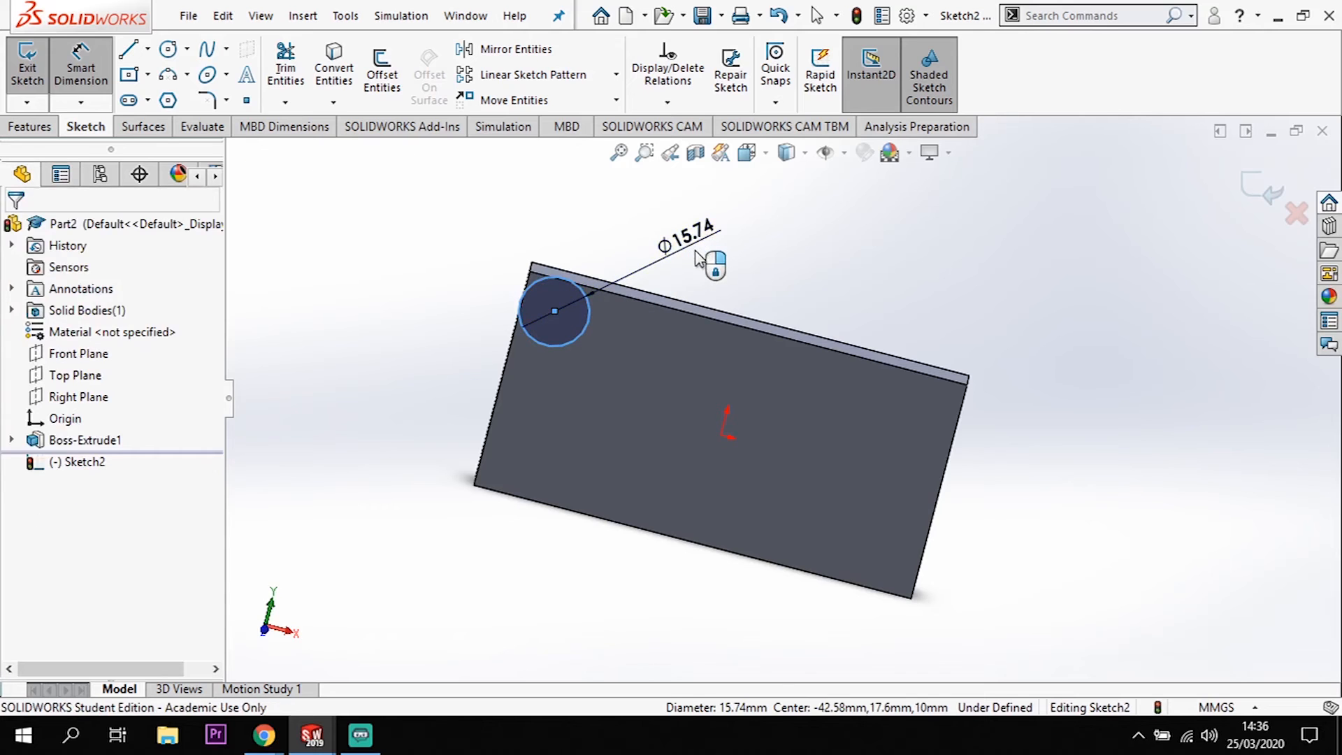
type("10")
key("Return")
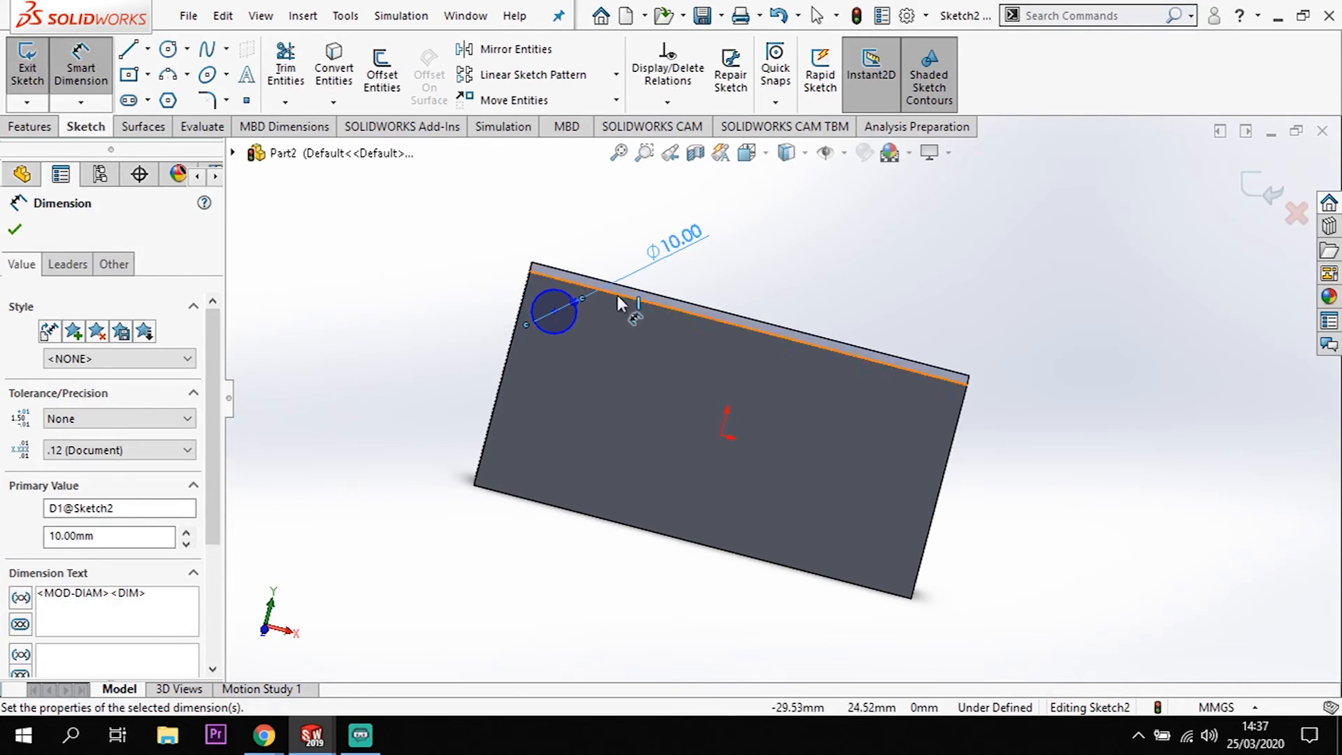
Set the view square to the plate face and dimension the circle's center 10 mm from the plate's left edge
middle_click_drag(594, 327, 600, 271)
key("Escape")
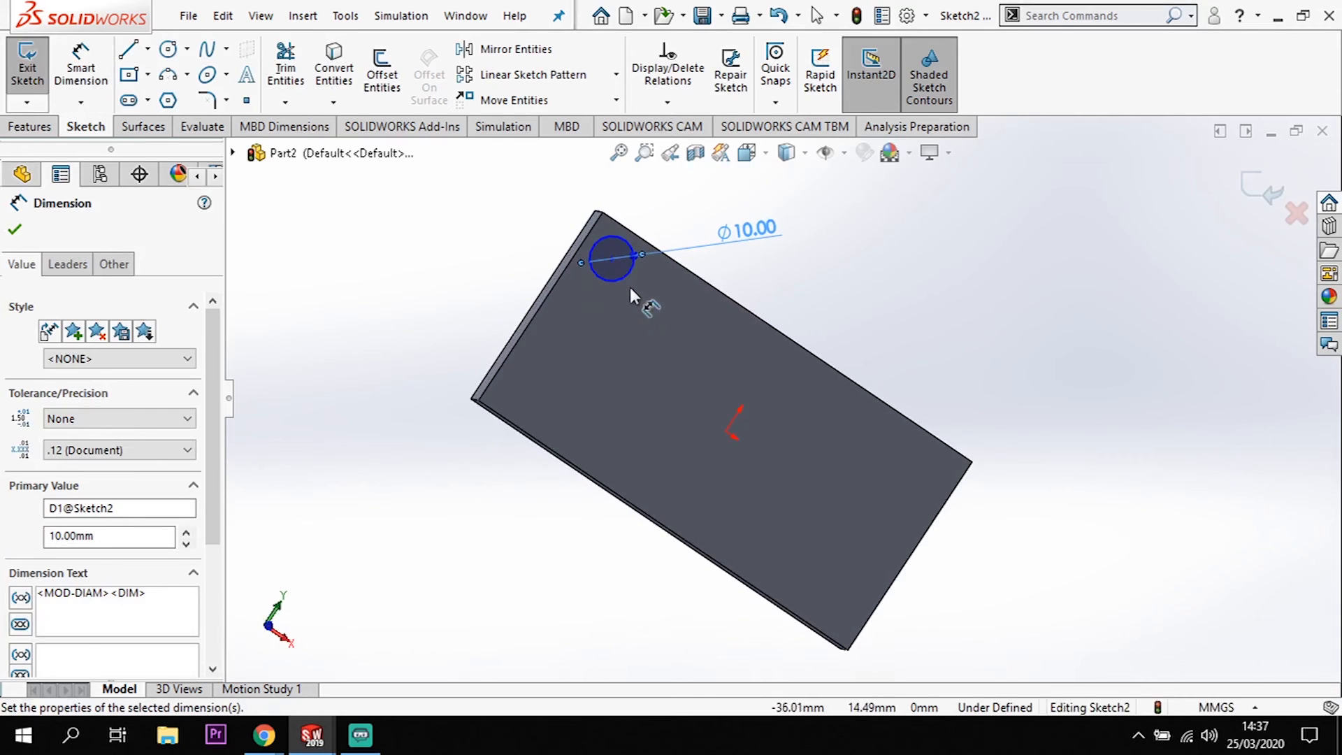
key("space")
left_click(661, 405)
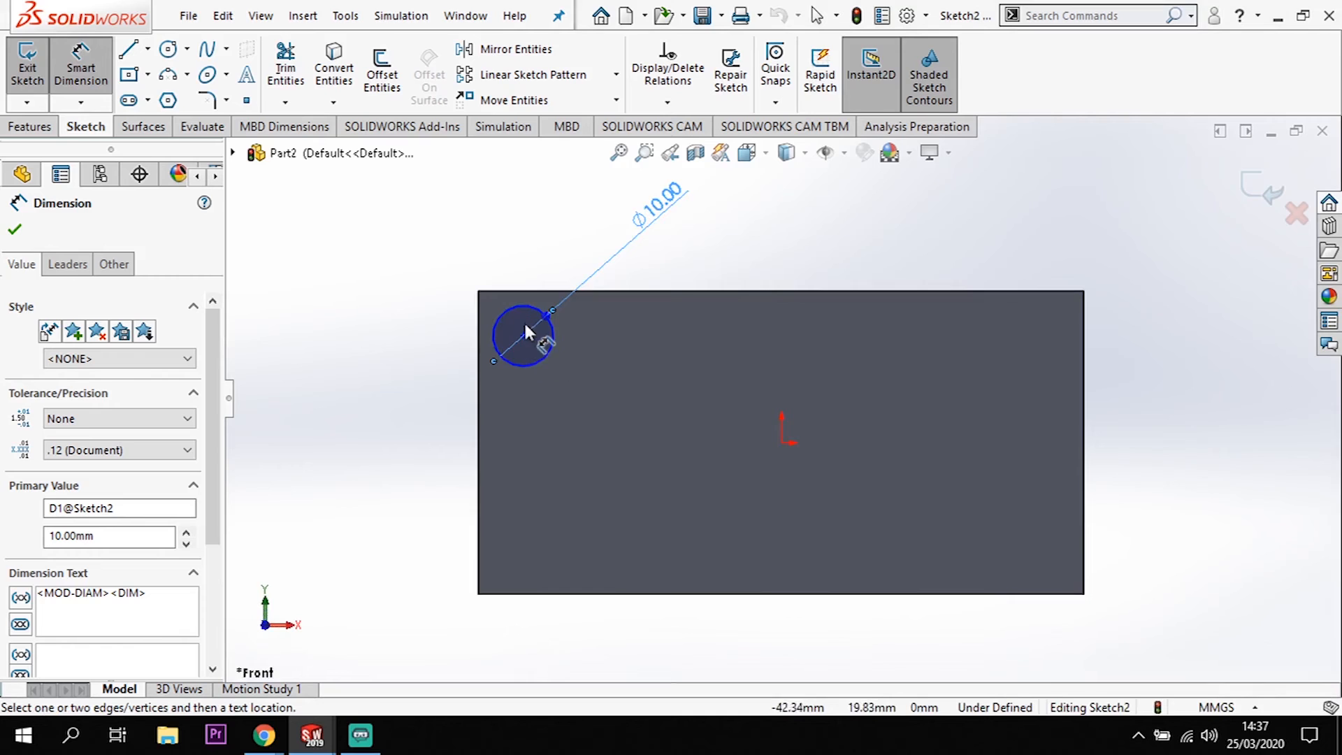
scroll(525, 329, "down", 3)
left_click(570, 356)
left_click(491, 362)
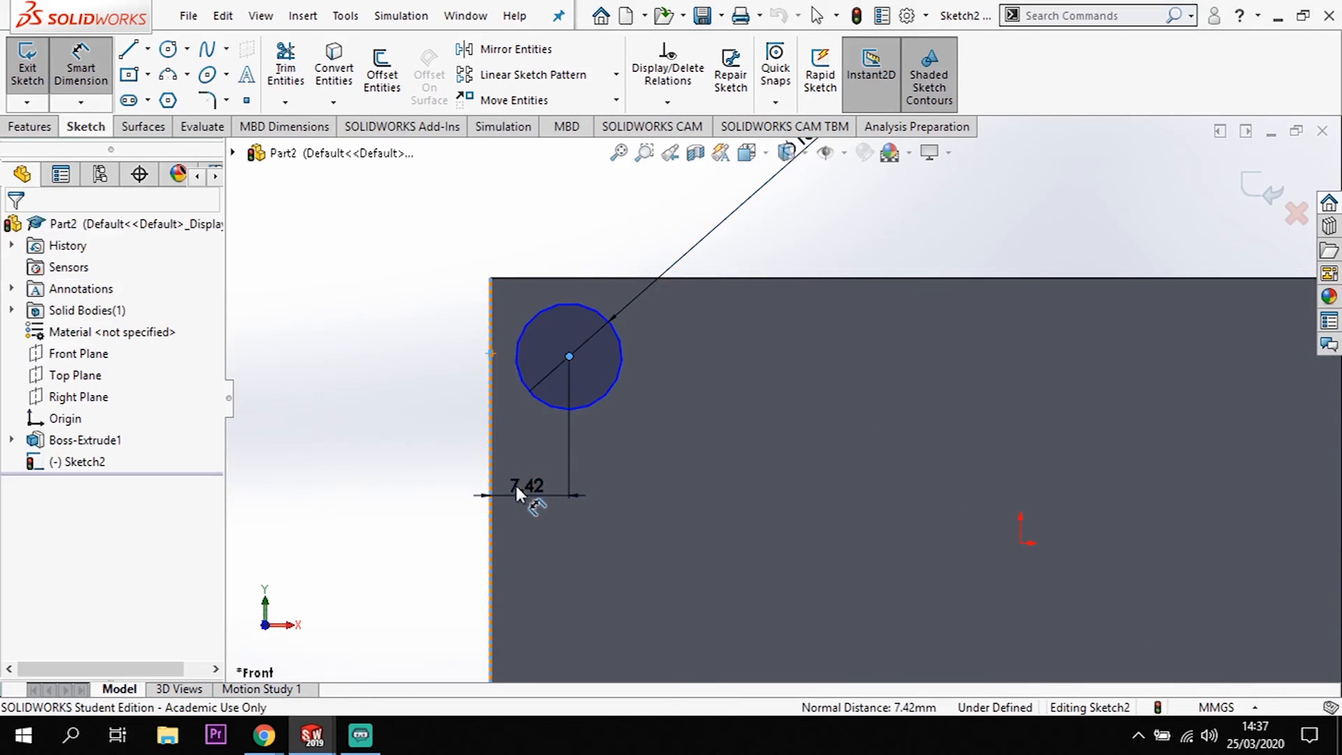
left_click(515, 487)
type("10")
key("Return")
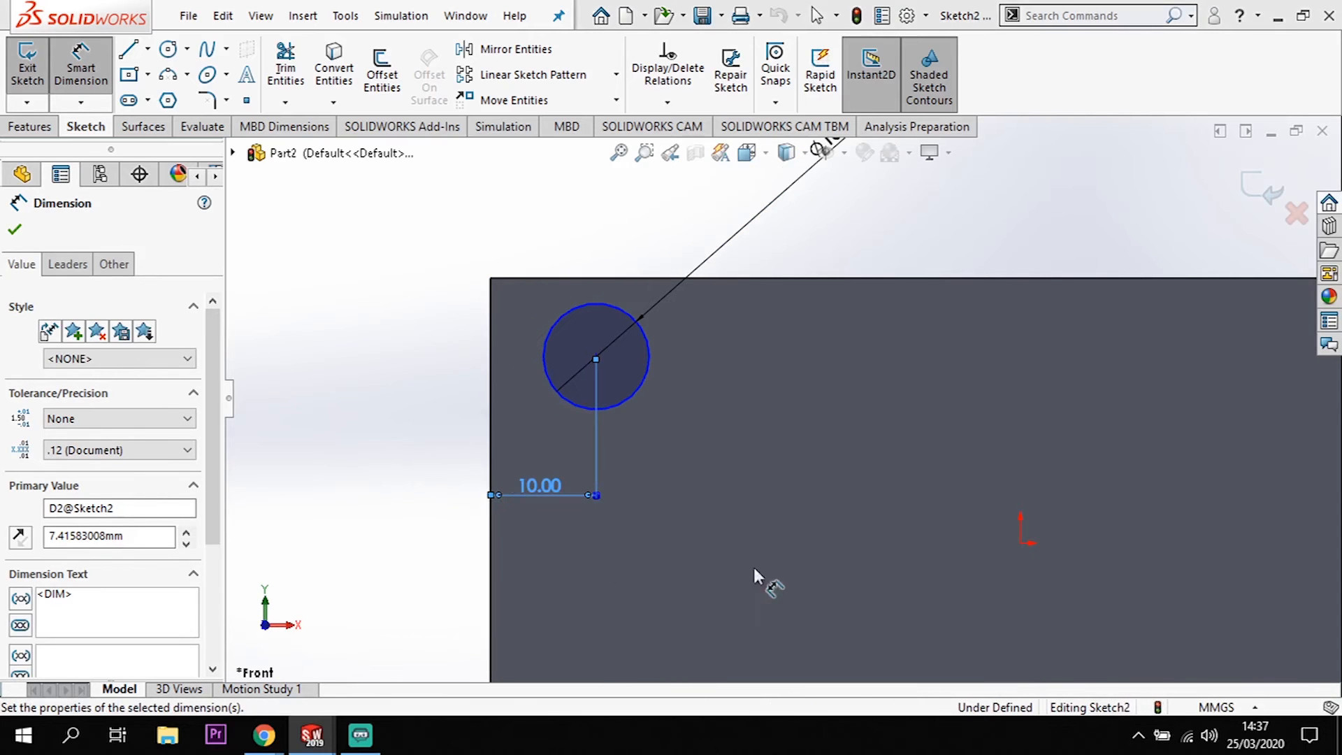
Dimension the circle's center 10 mm from the plate's top edge
left_click(631, 278)
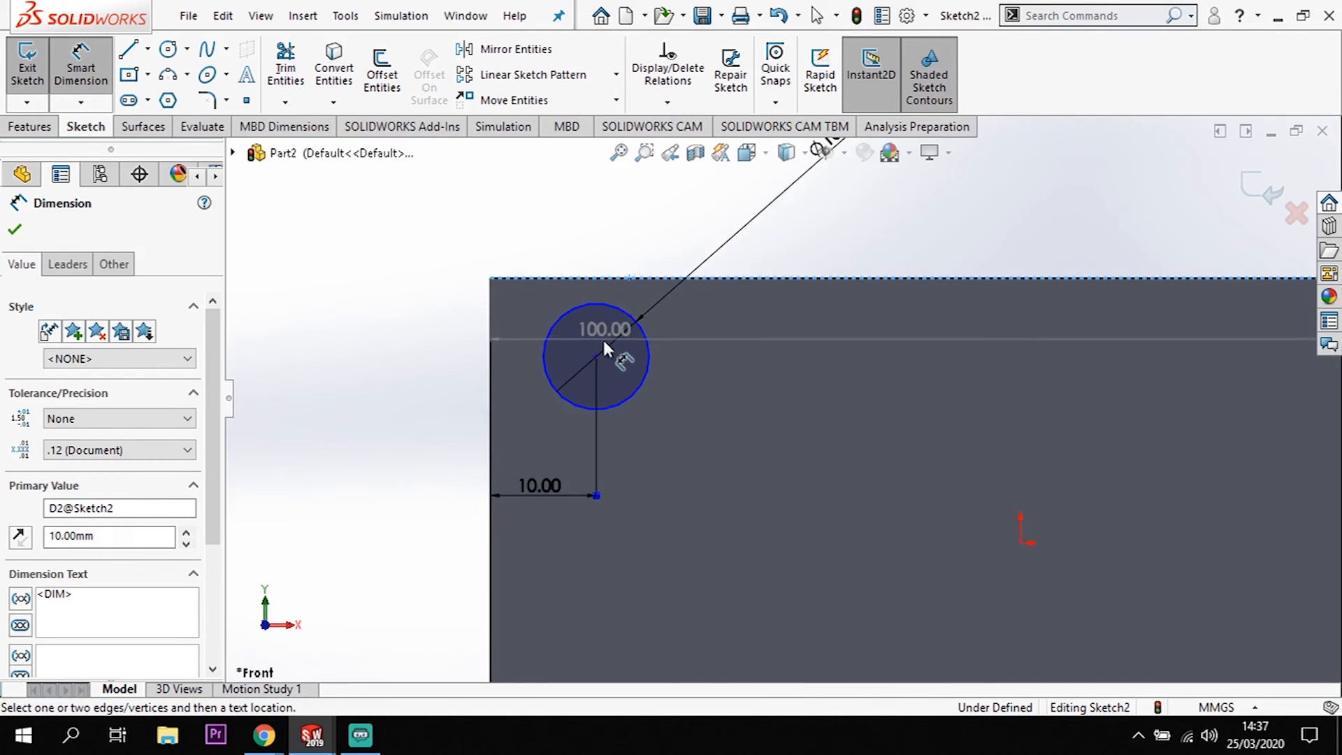
left_click(596, 356)
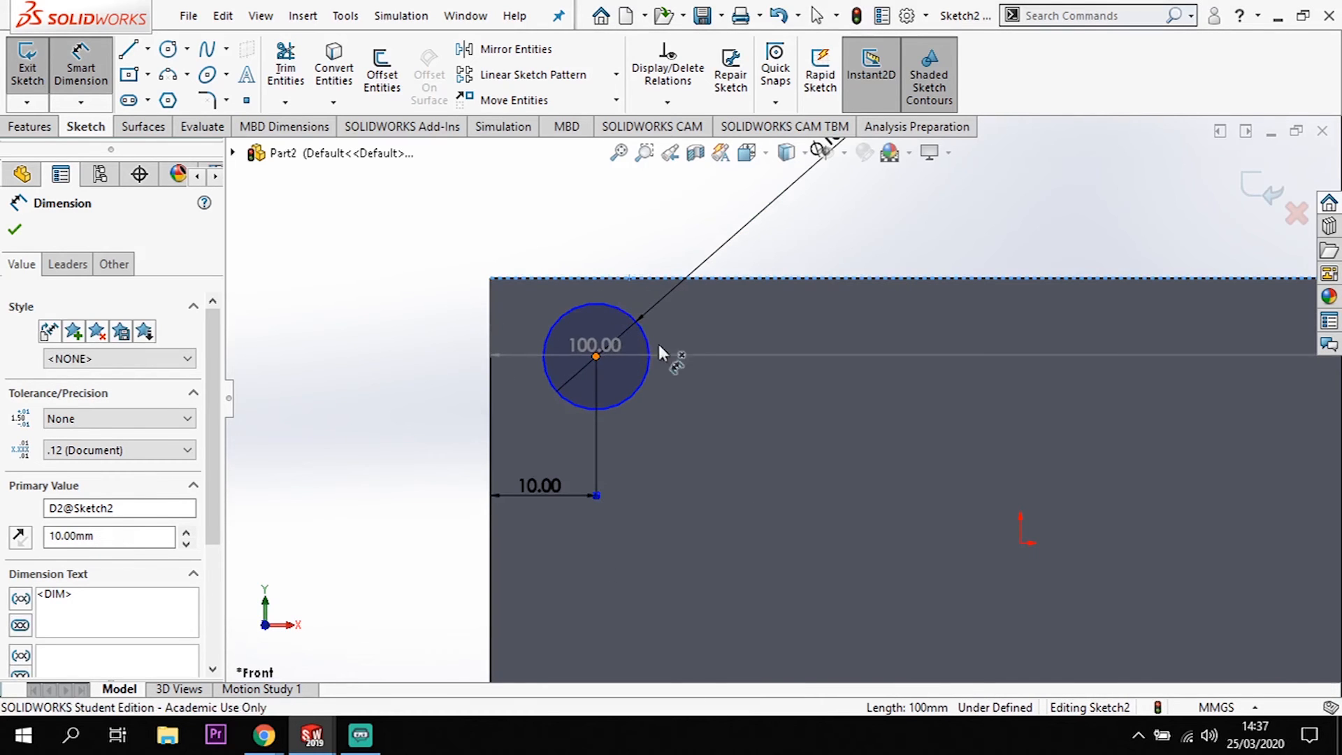
left_click(715, 323)
key("Return")
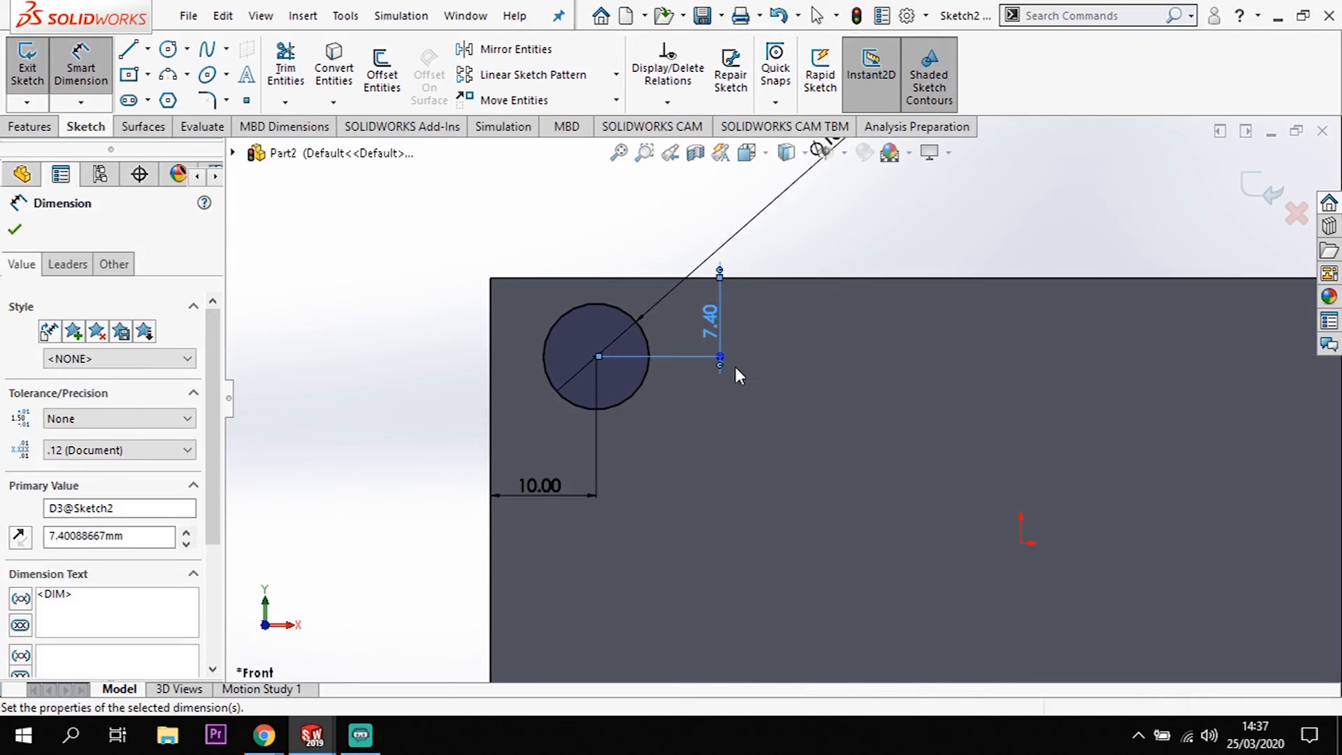
scroll(778, 446, "up", 2)
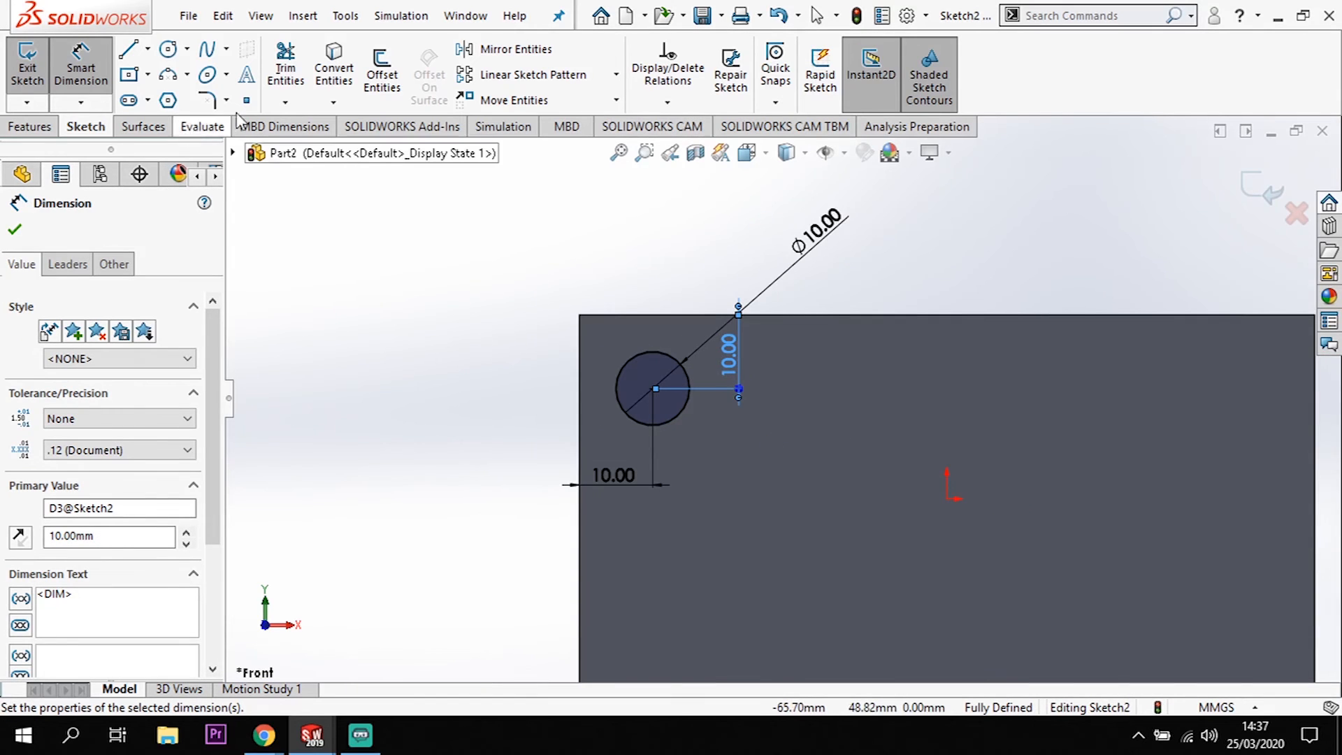
Extrude-cut the 10 mm circle through the plate, using Through All in both directions
left_click(39, 127)
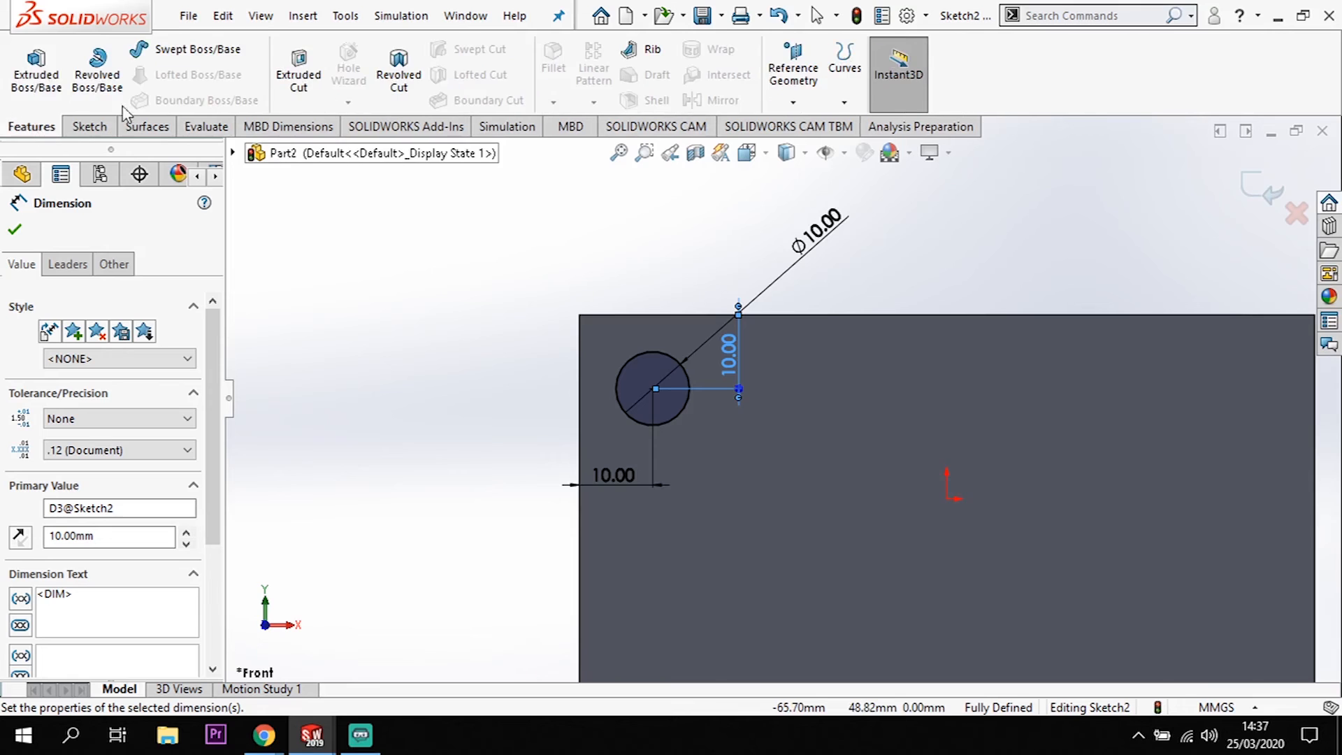
left_click(301, 64)
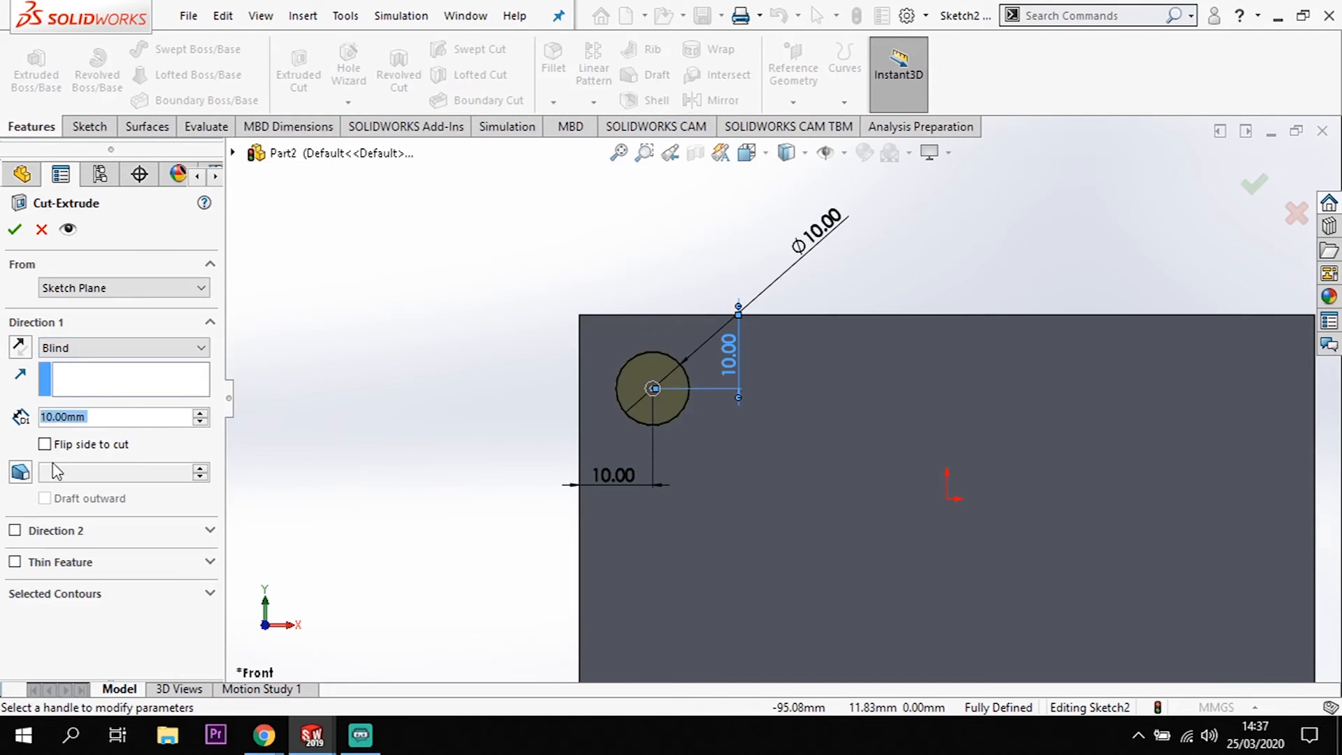
left_click(121, 347)
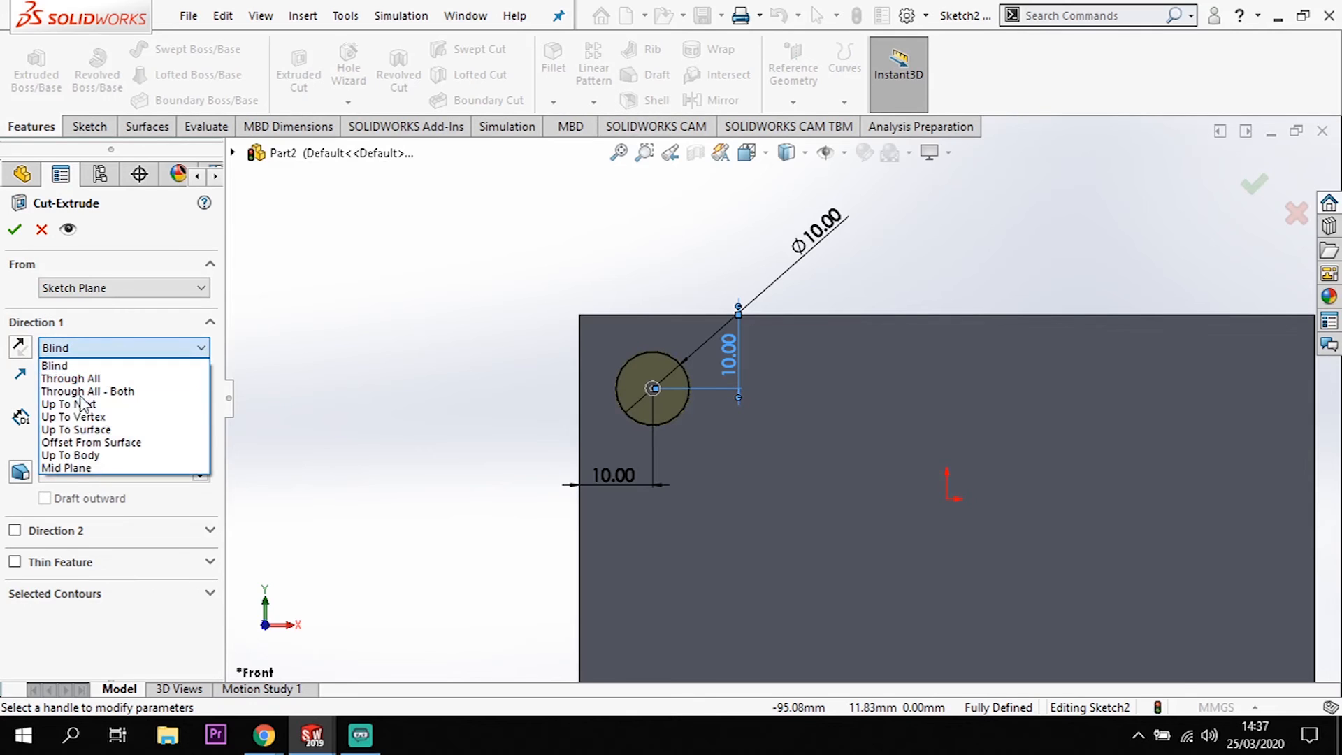
left_click(105, 389)
left_click(136, 350)
left_click(98, 389)
left_click(106, 353)
left_click(103, 377)
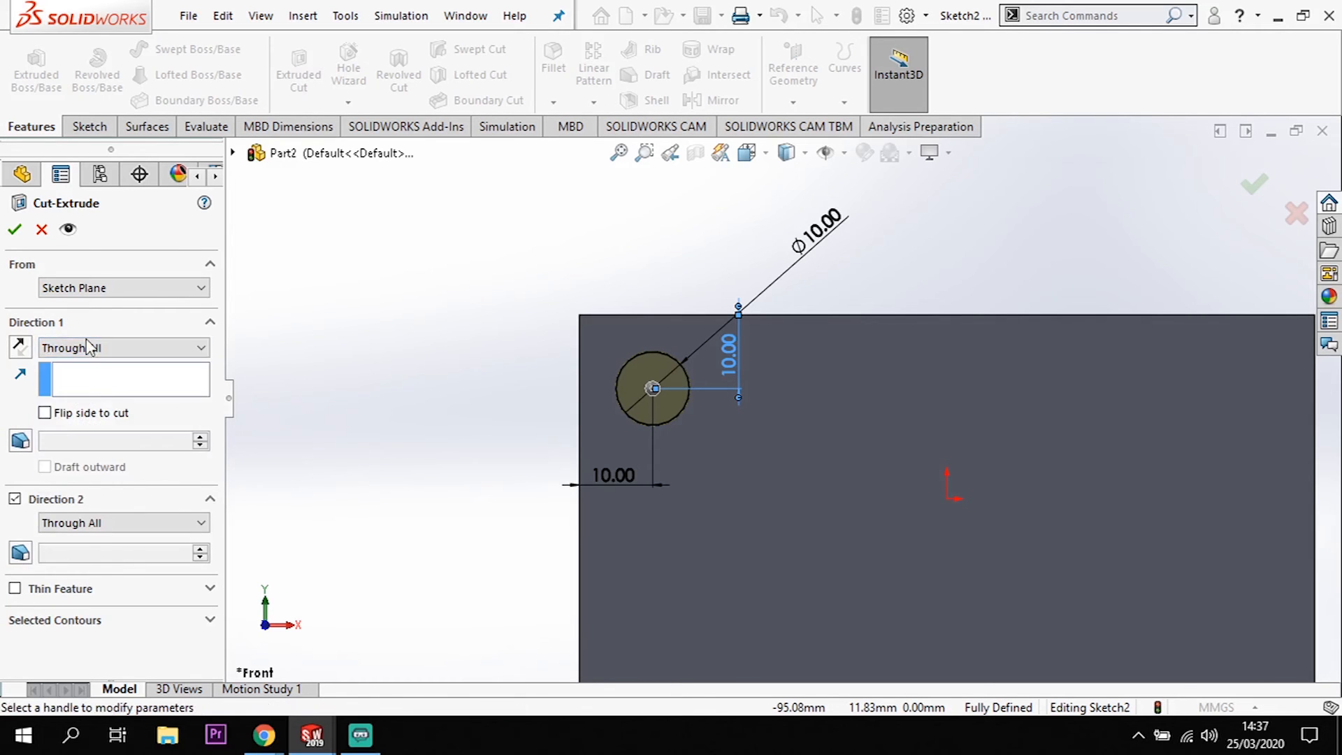
left_click(16, 229)
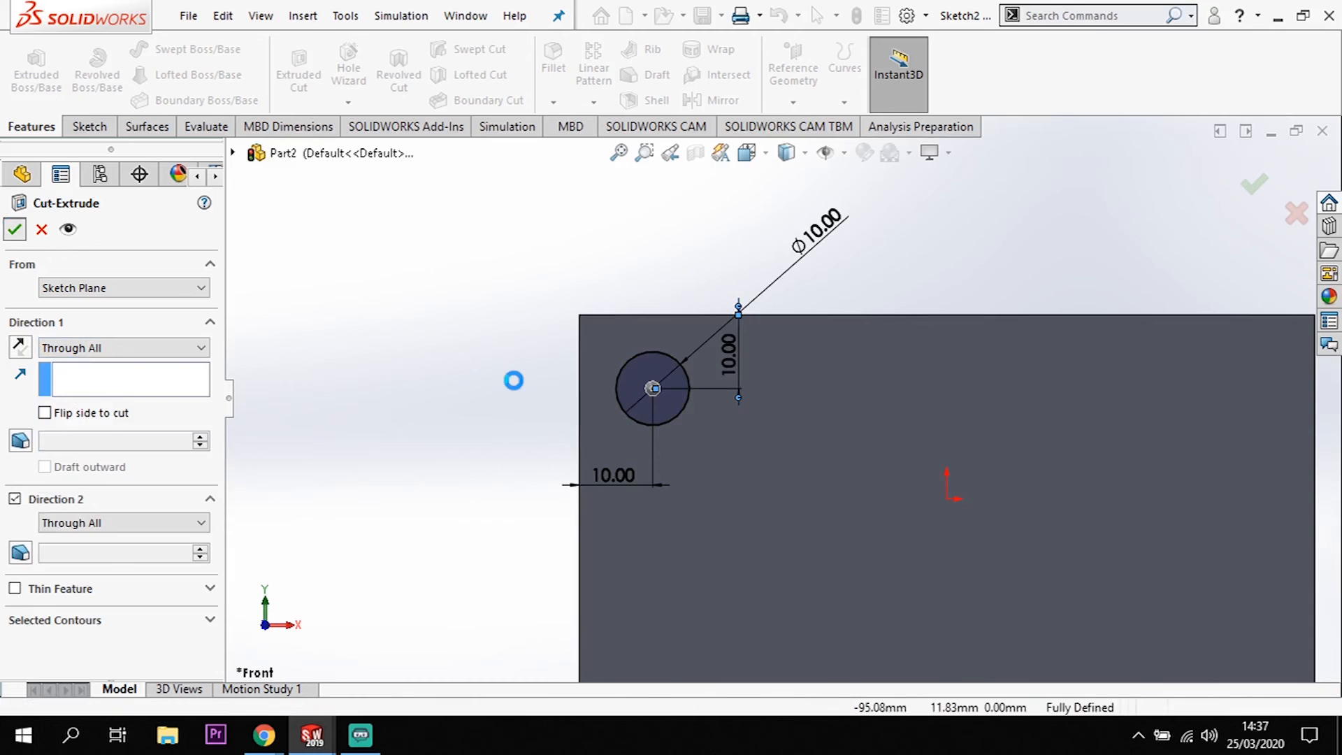
left_click(446, 408)
scroll(788, 462, "up", 4)
scroll(1056, 440, "down", 1)
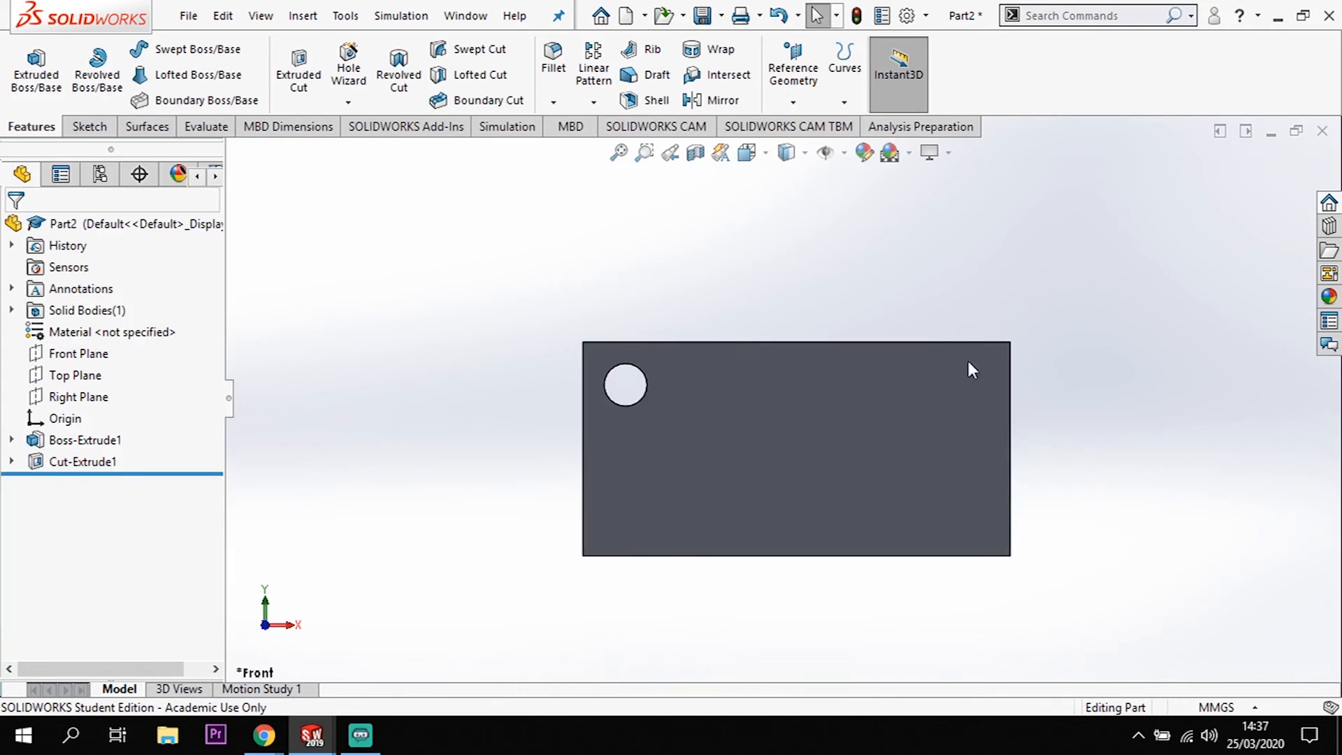
Start a linear pattern of the hole cut along the plate's top edge, reversed to run across the plate, with 20 mm spacing and 5 instances
left_click(70, 465)
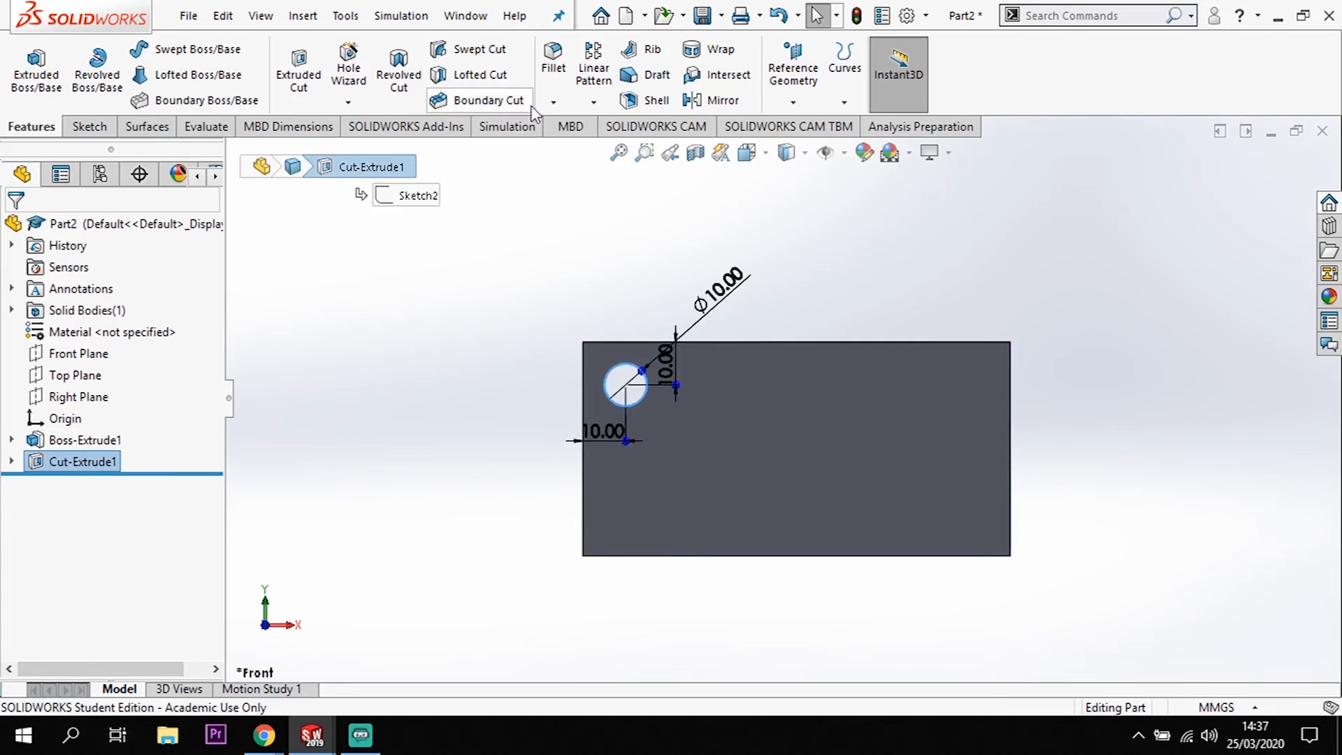
left_click(594, 70)
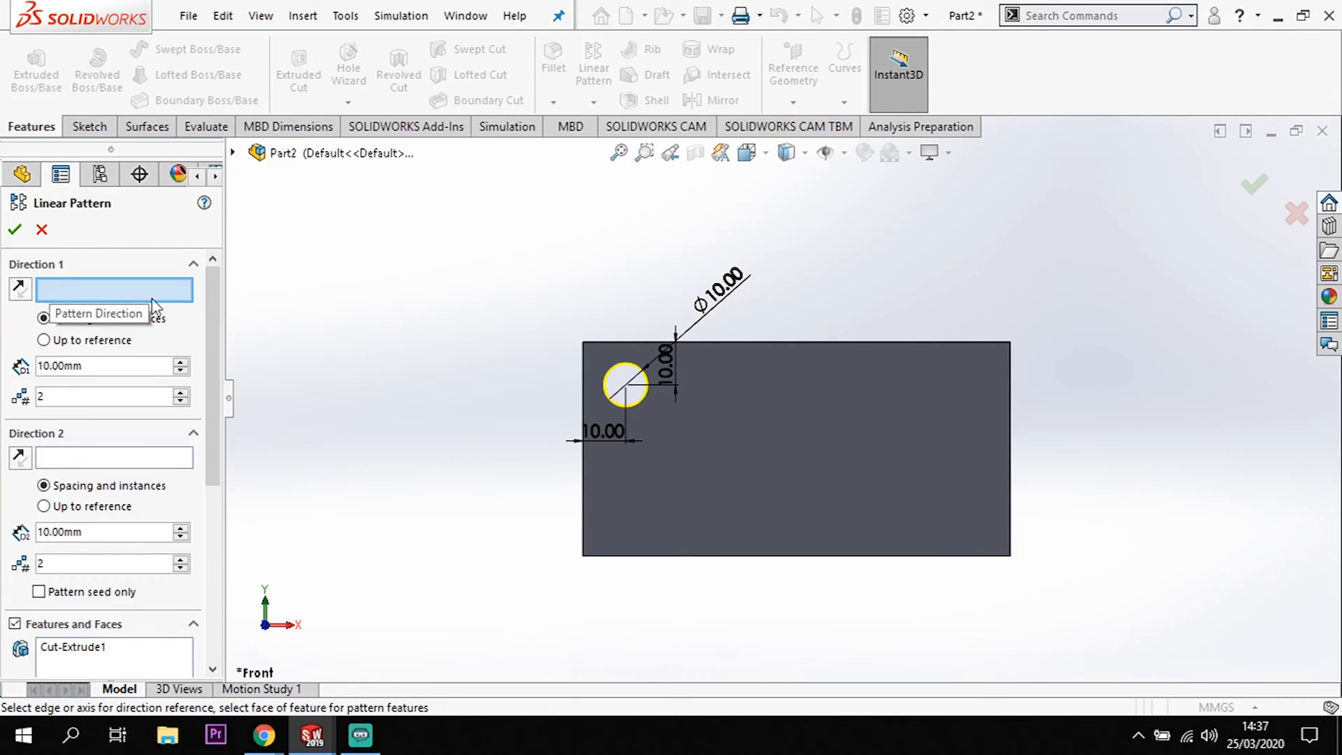
left_click(843, 342)
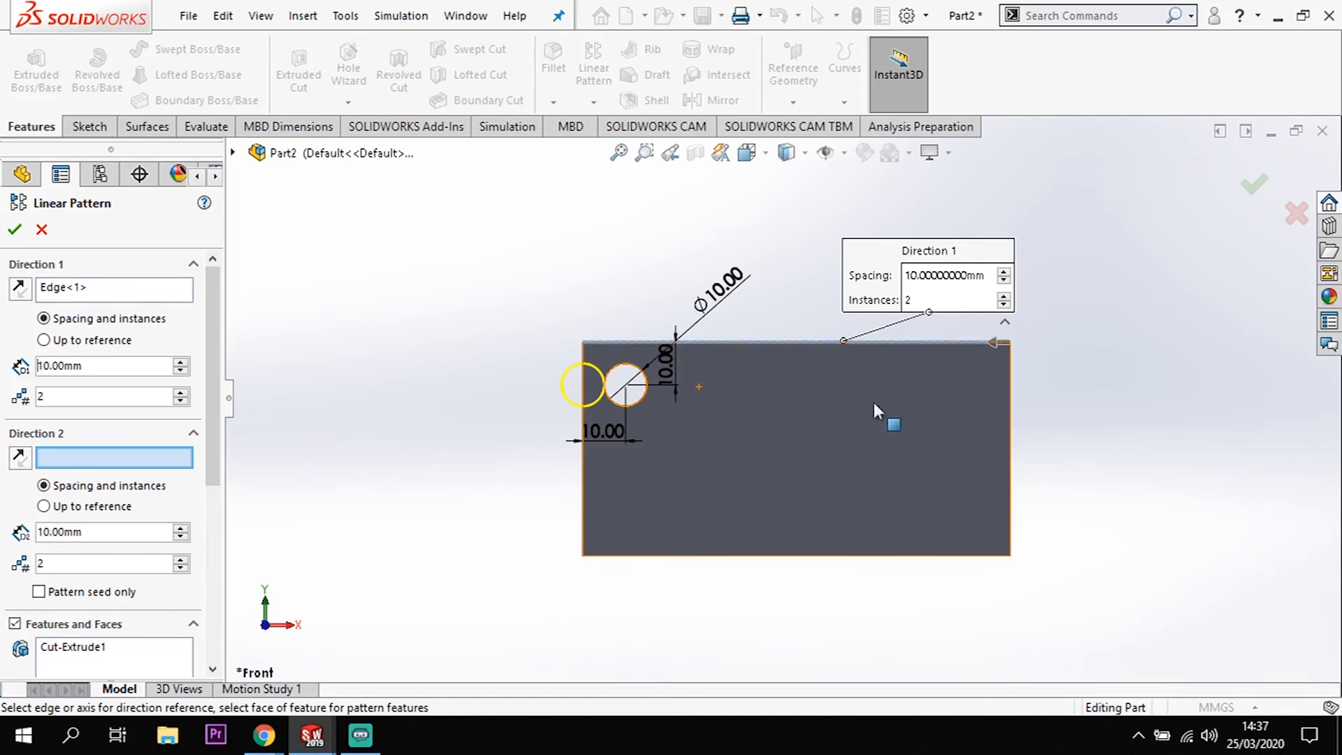
left_click(19, 289)
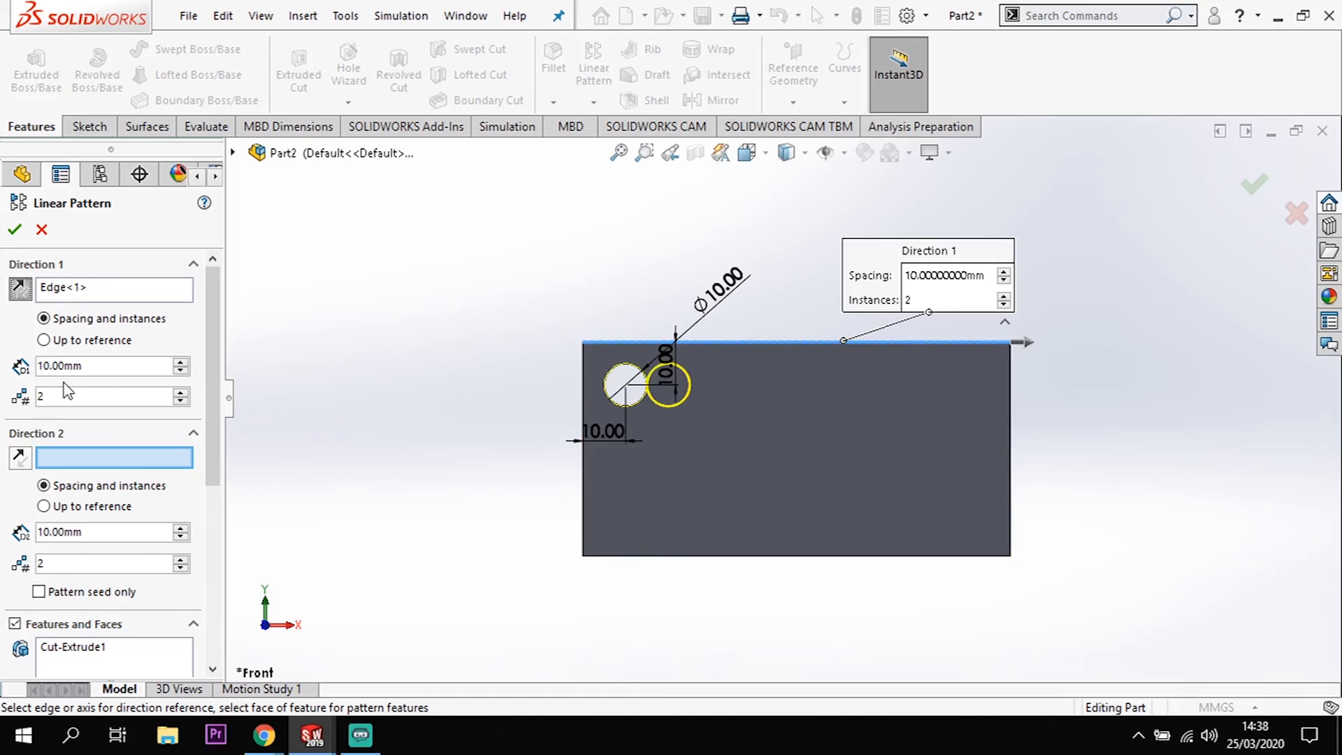
left_click(181, 363)
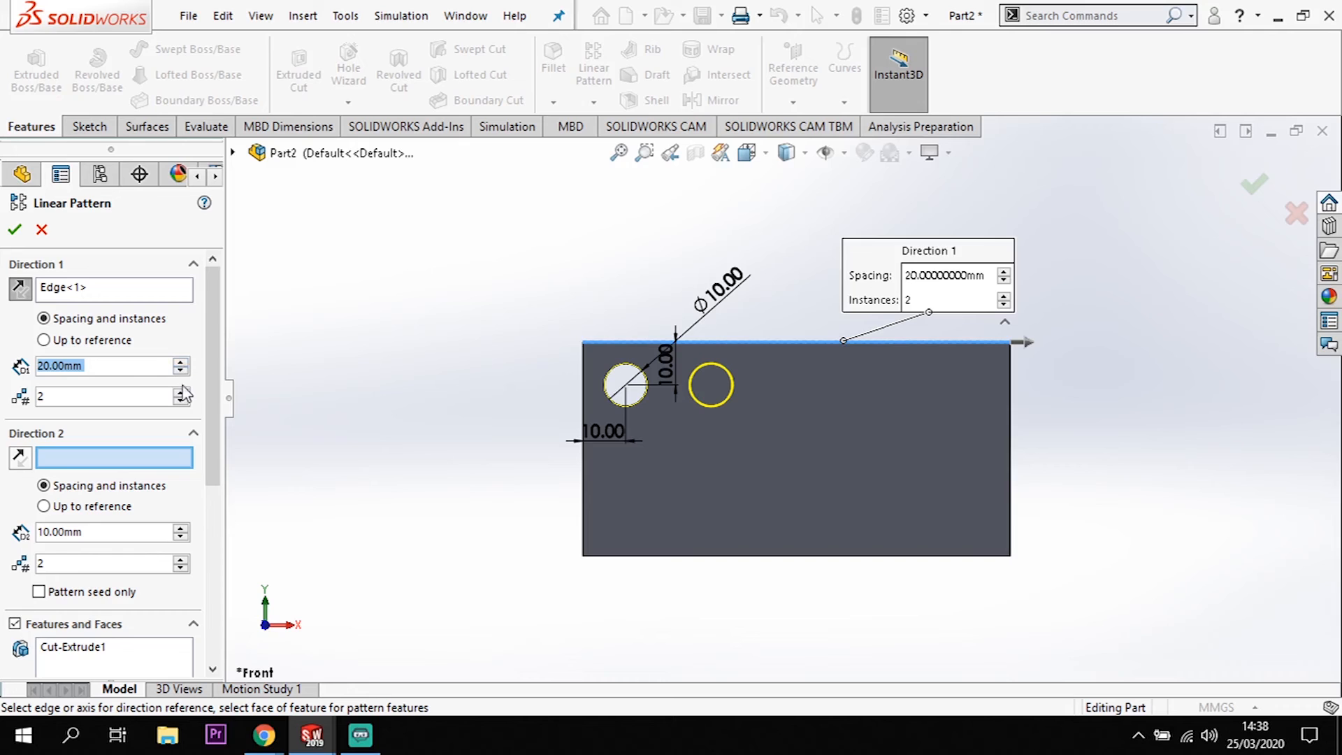
left_click(181, 393)
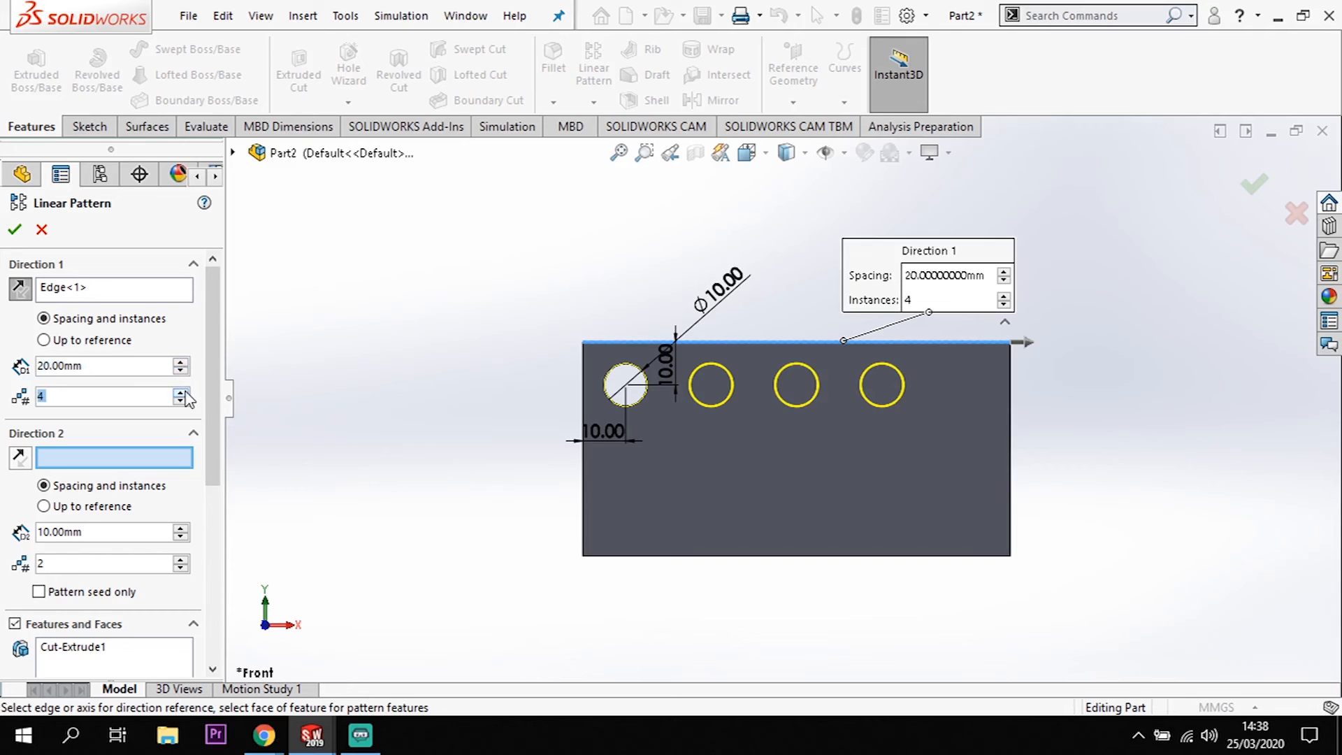
left_click(182, 393)
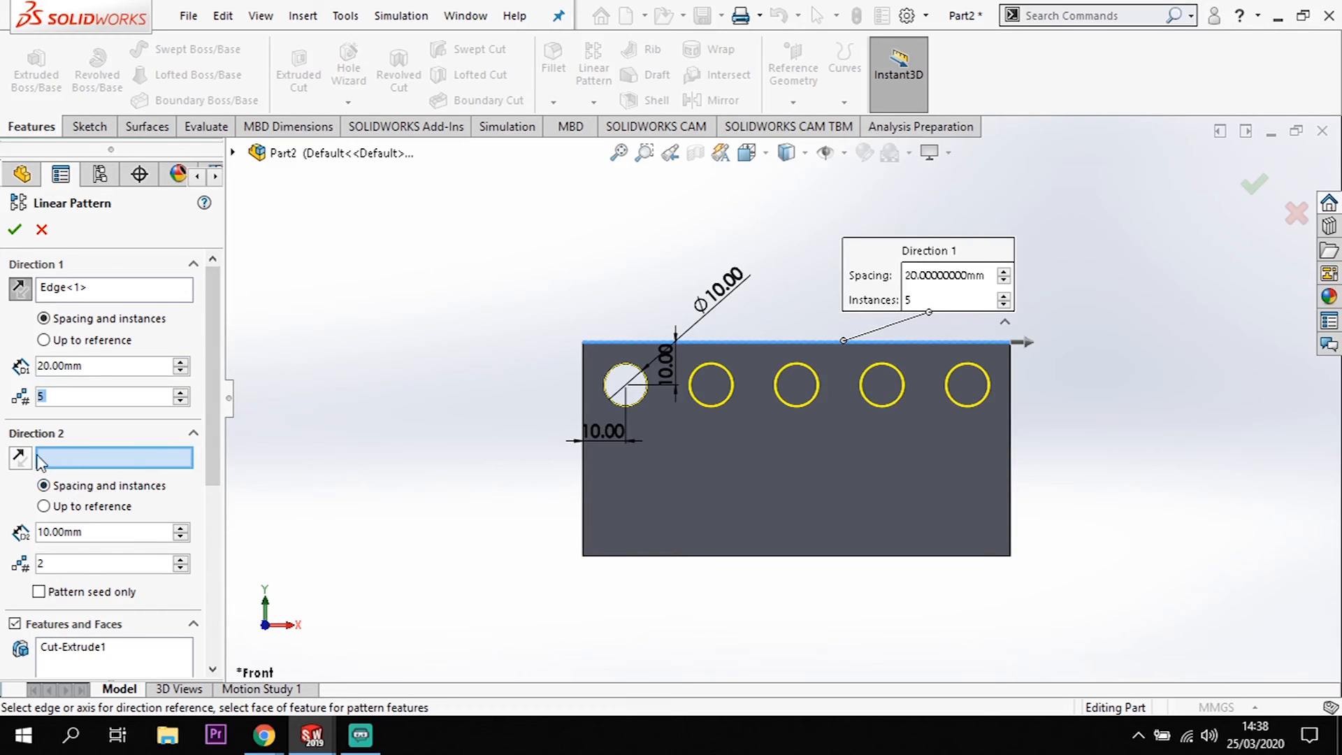
Add the plate's left edge as the second pattern direction, reversed to run down the plate, with 15 mm spacing and 3 instances
left_click(63, 459)
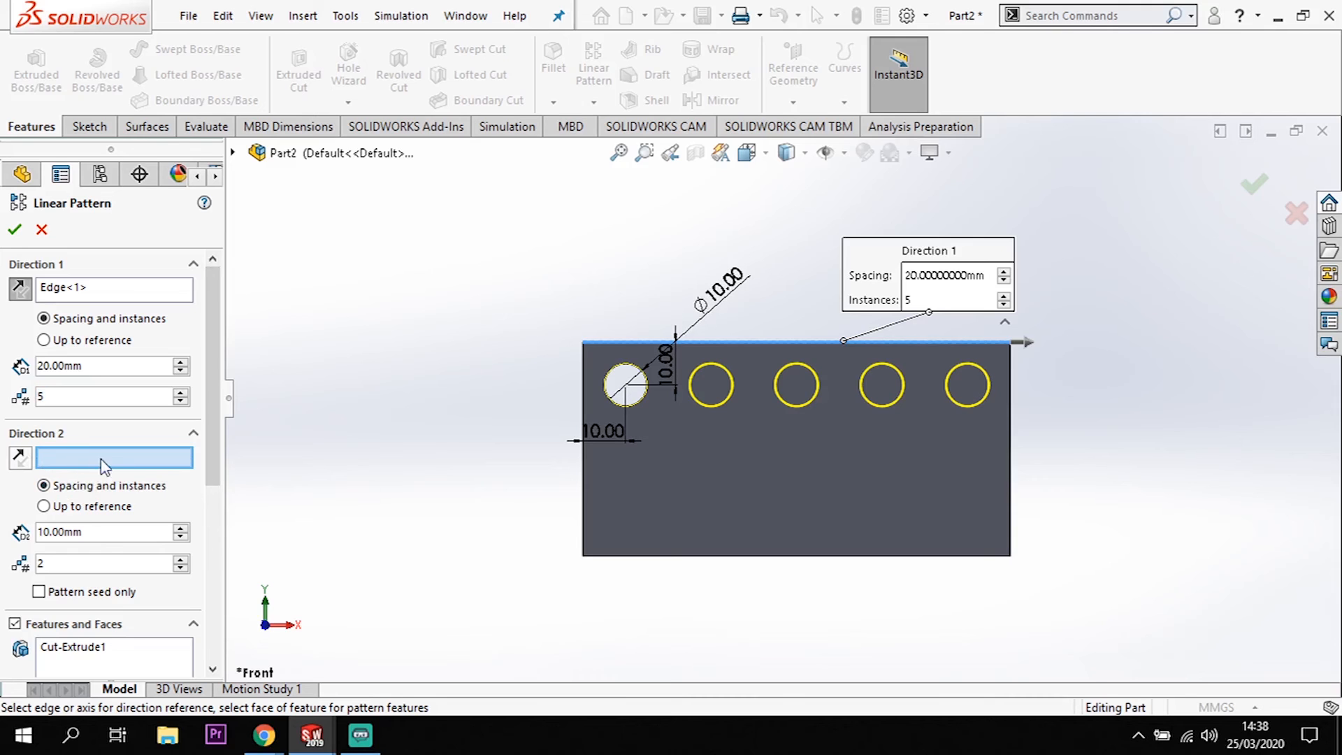
left_click(581, 482)
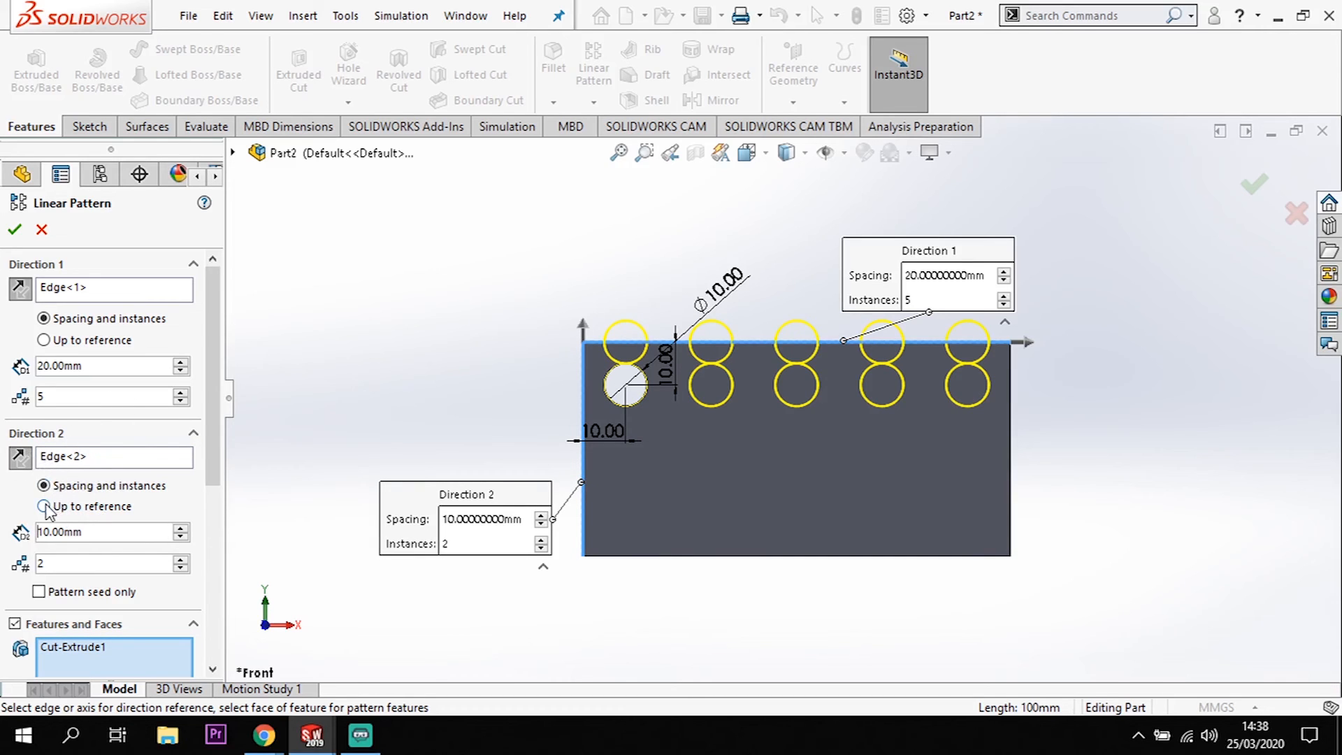
left_click(25, 462)
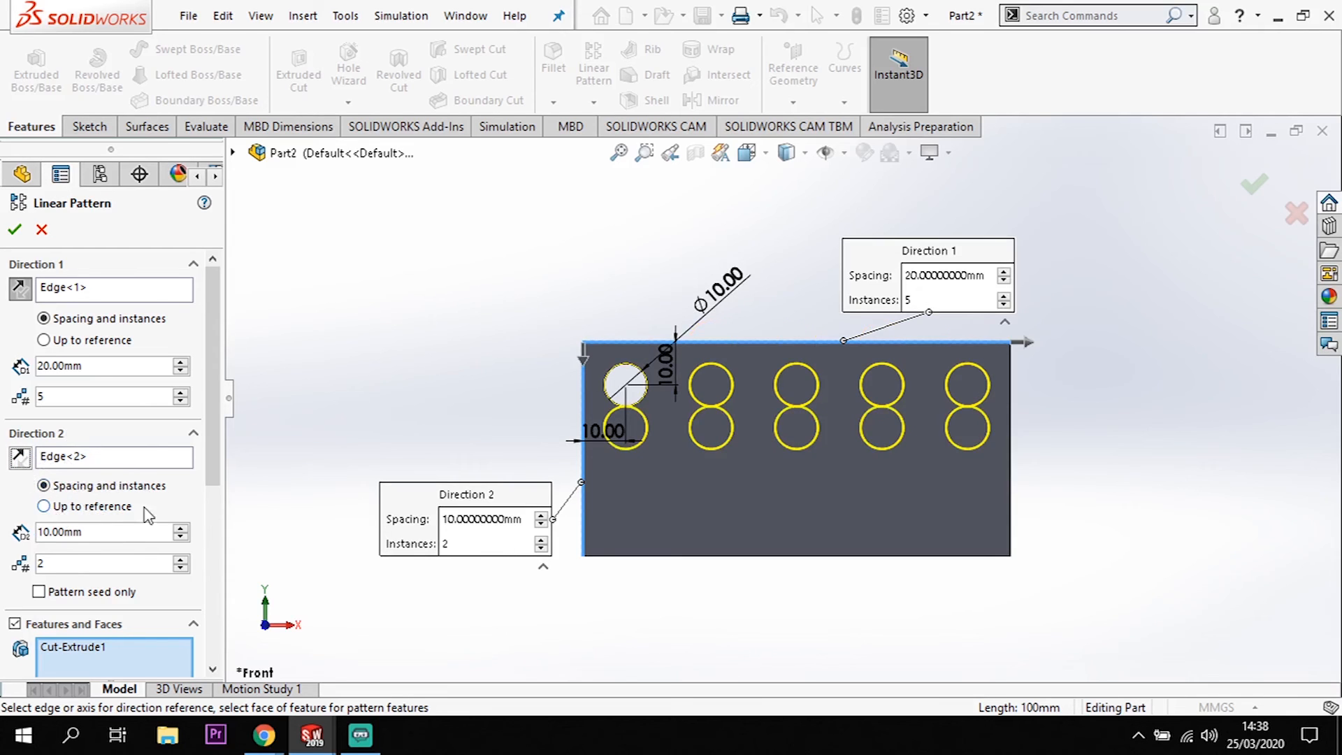
left_click(181, 529)
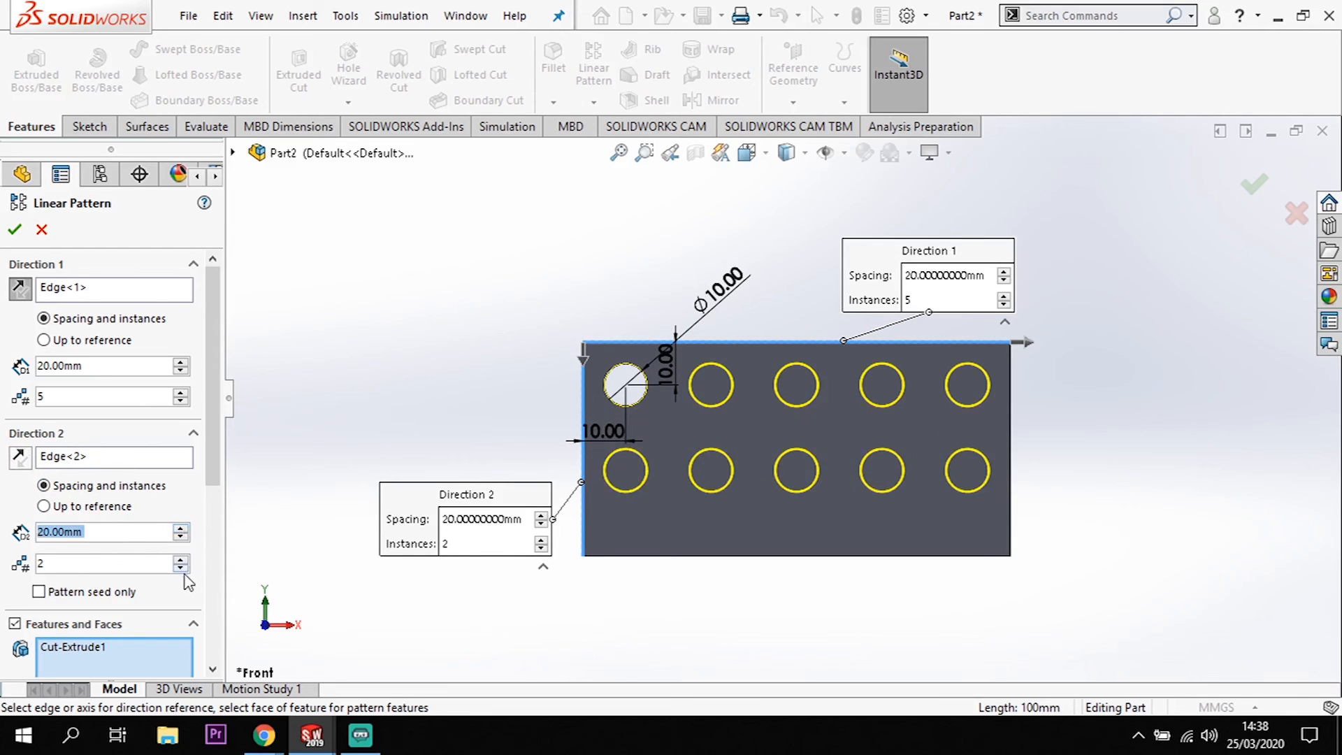
left_click(181, 559)
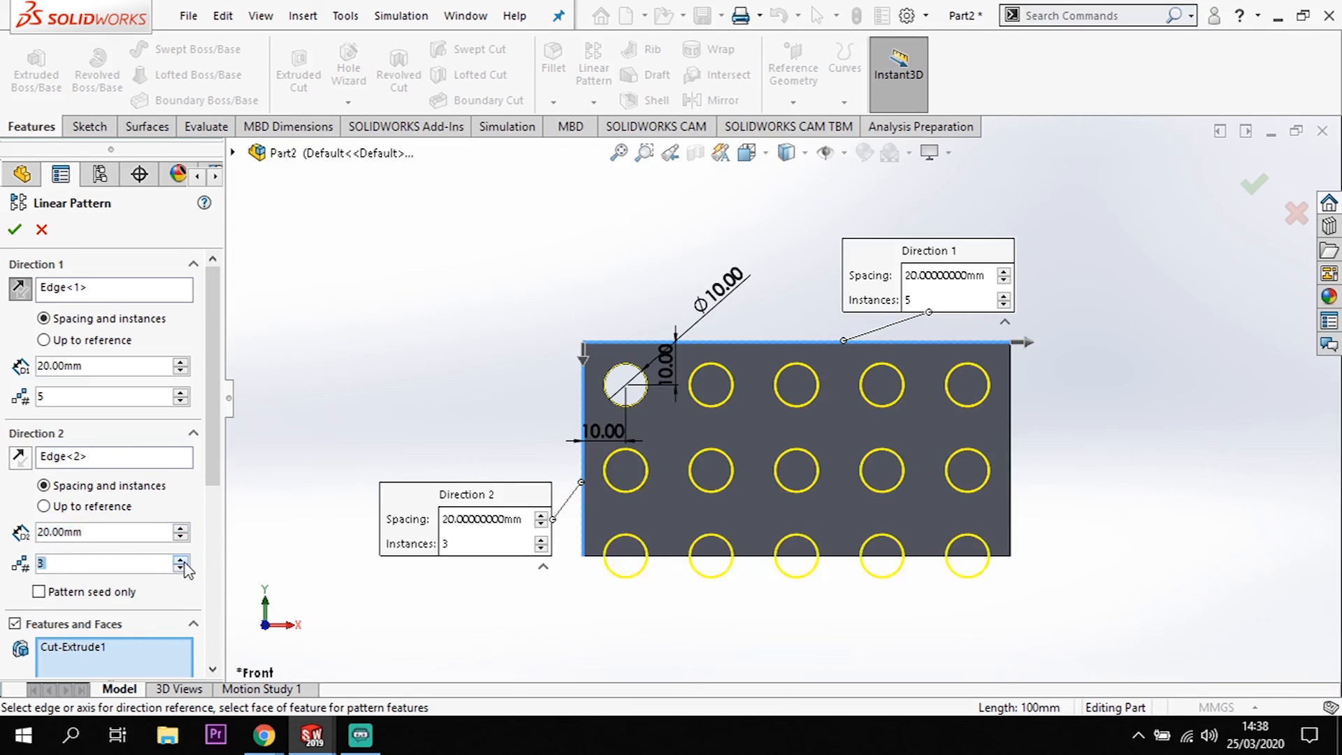
left_click(90, 532)
type("15")
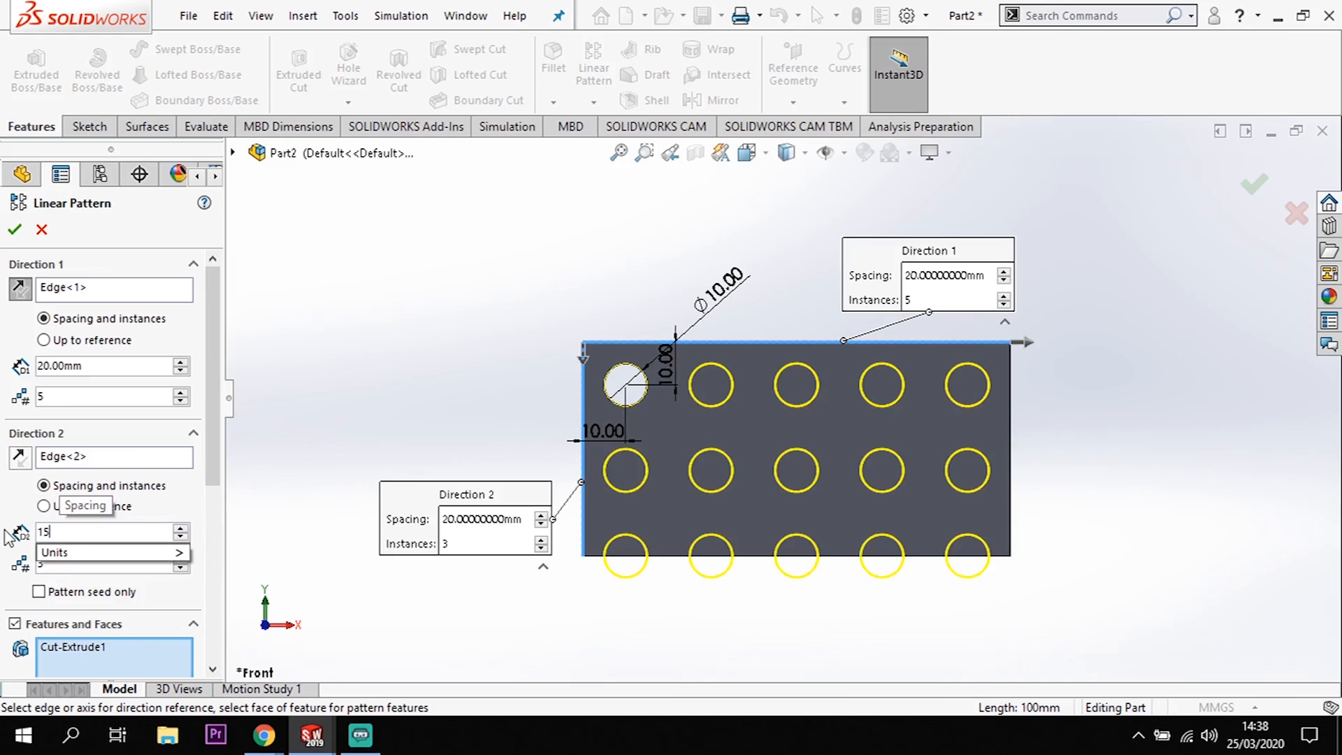
key("Return")
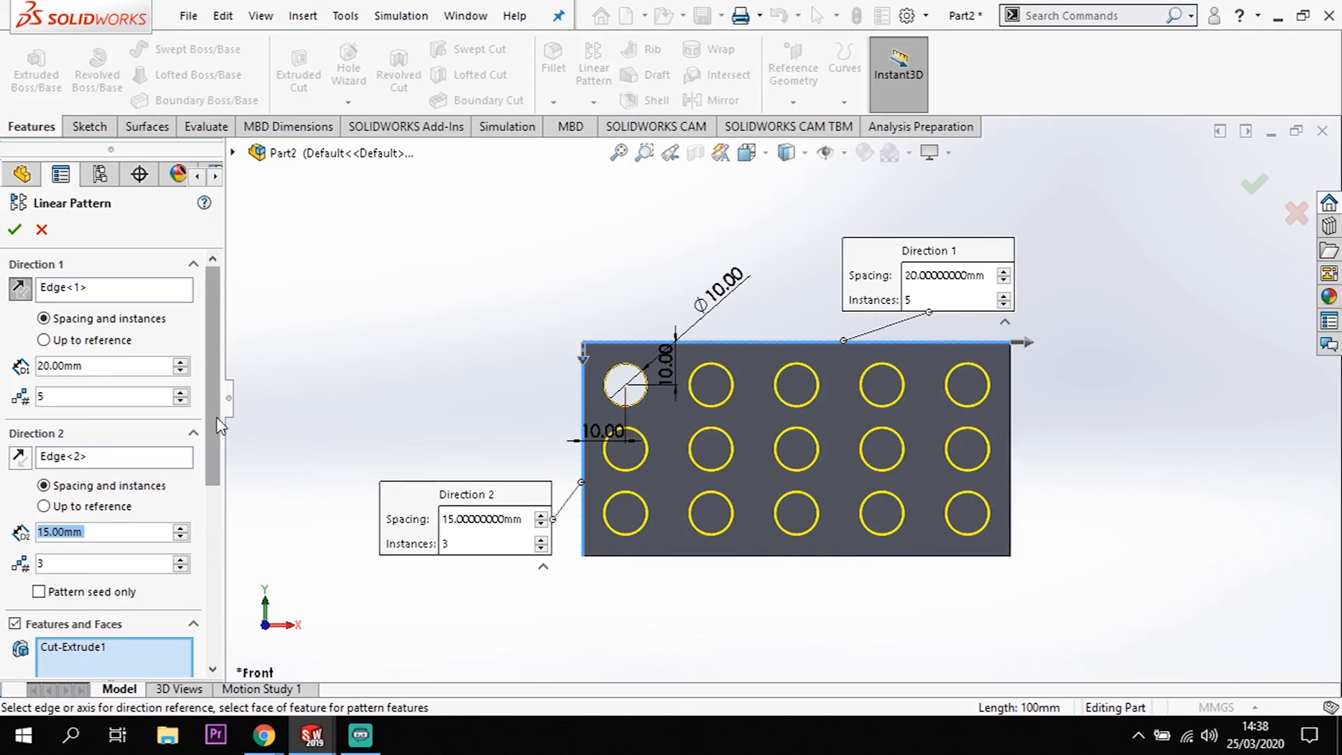
Skip the three inner holes of the middle row, instances (2, 2), (3, 2) and (4, 2), and finish the linear pattern
scroll(194, 626, "down", 10)
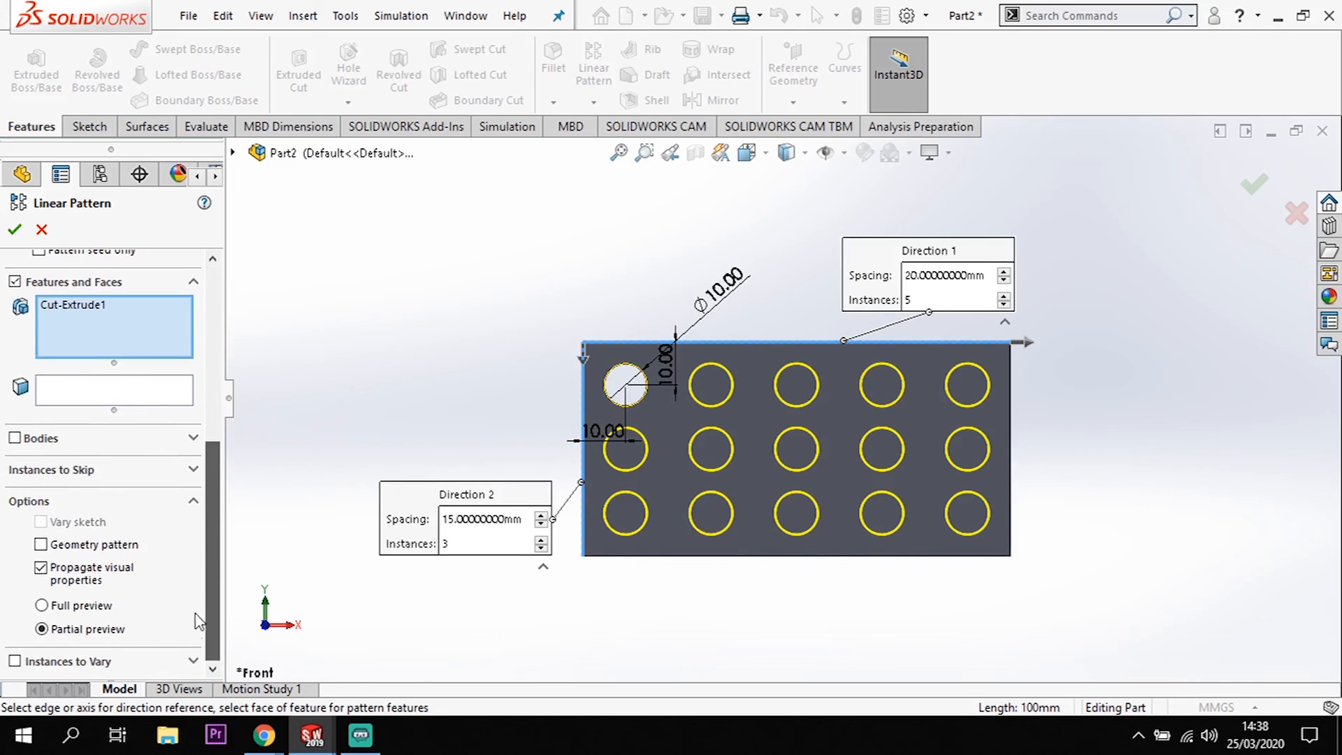
scroll(207, 594, "up", 3)
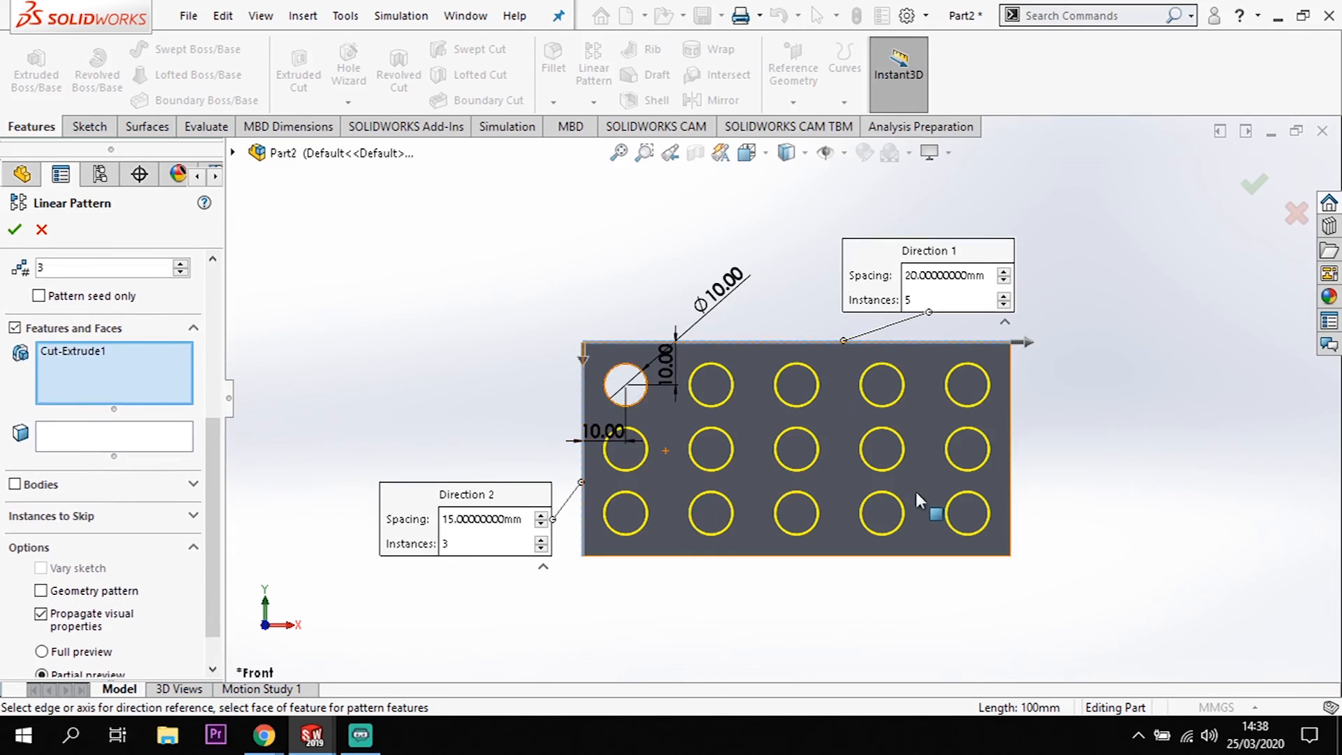
left_click(194, 516)
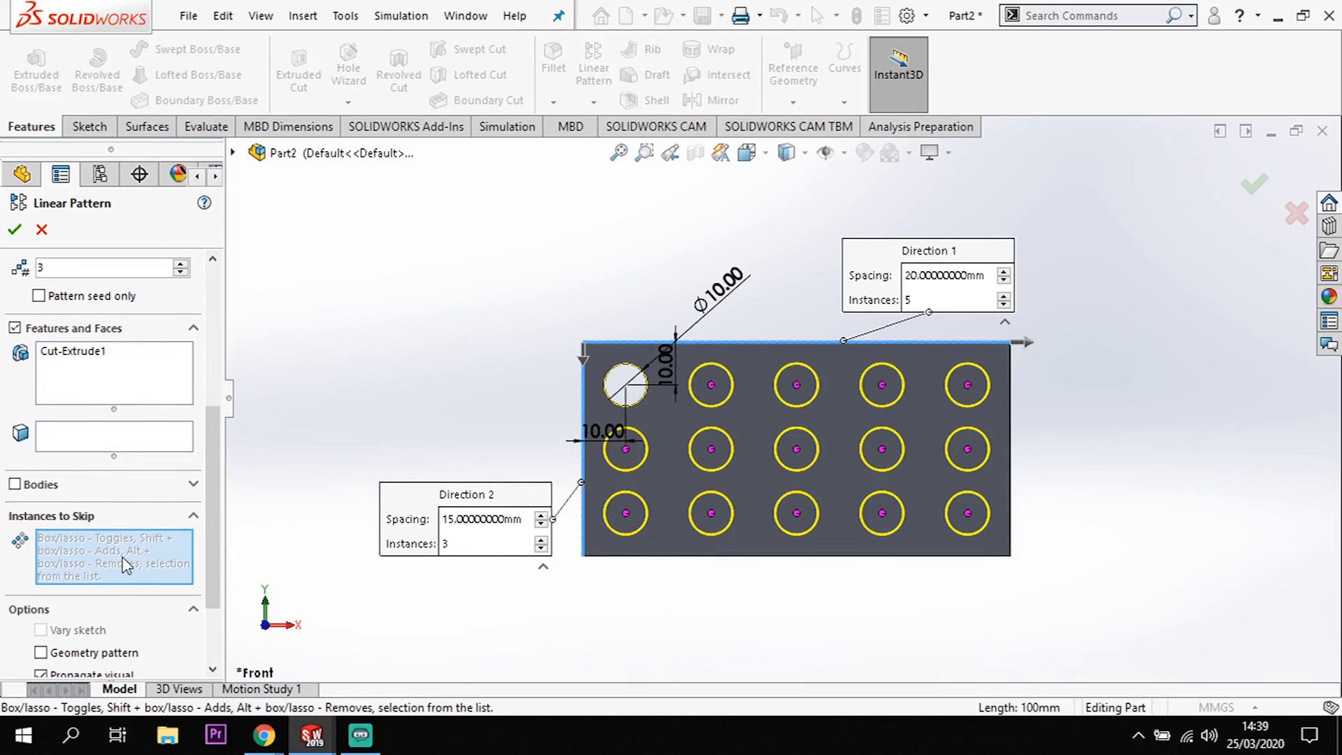
left_click(711, 451)
left_click(797, 450)
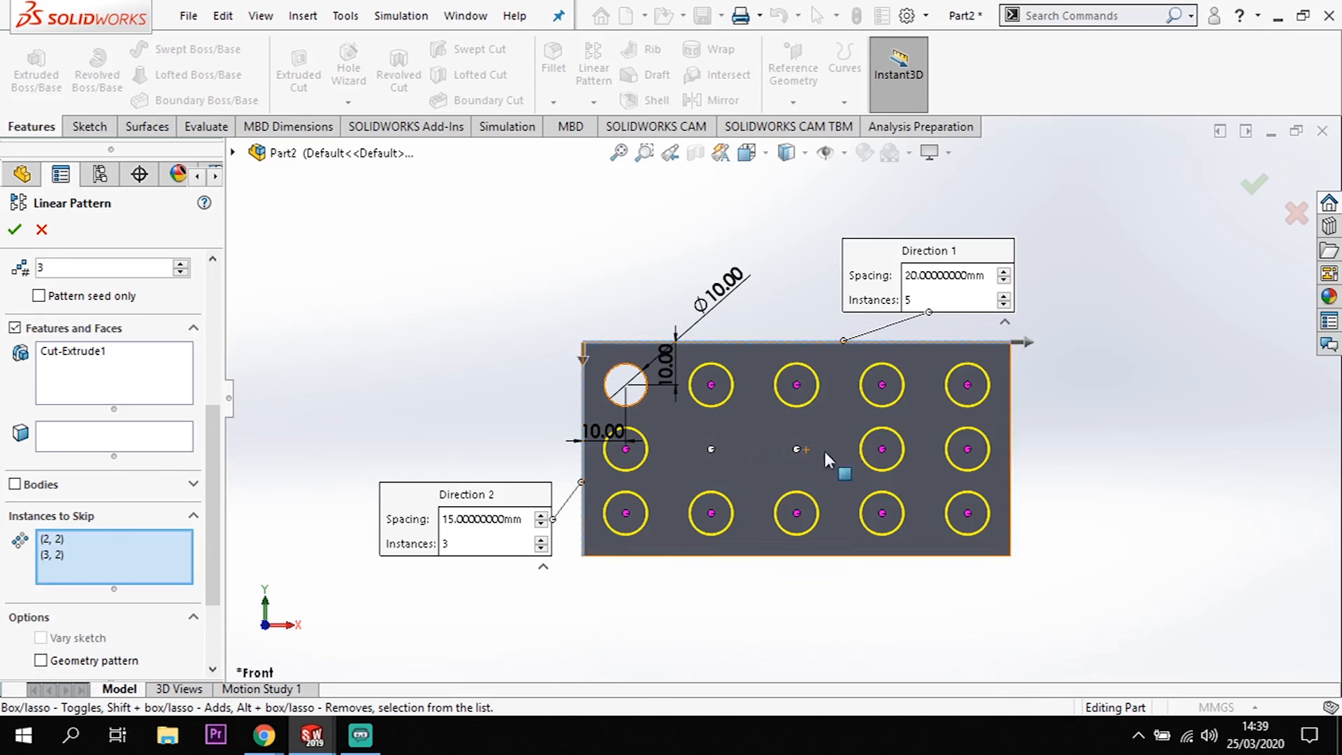
left_click(881, 450)
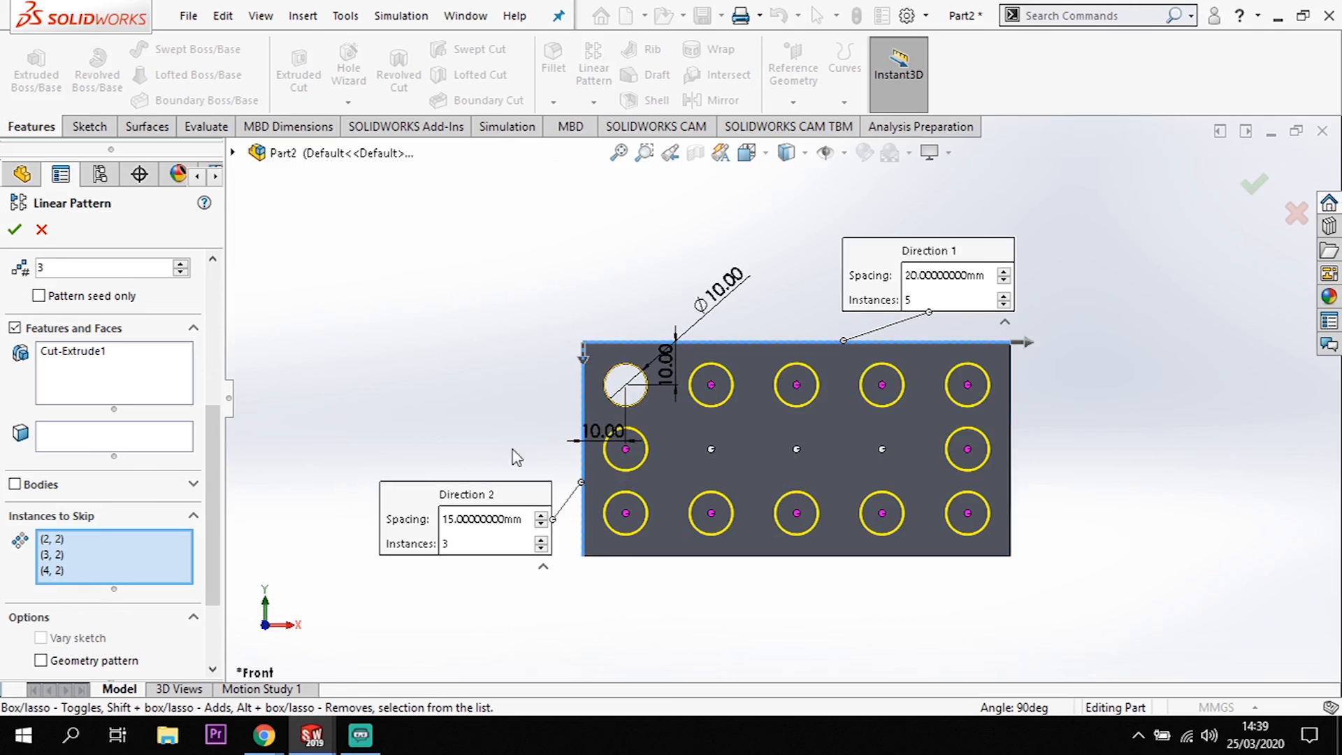
left_click(15, 229)
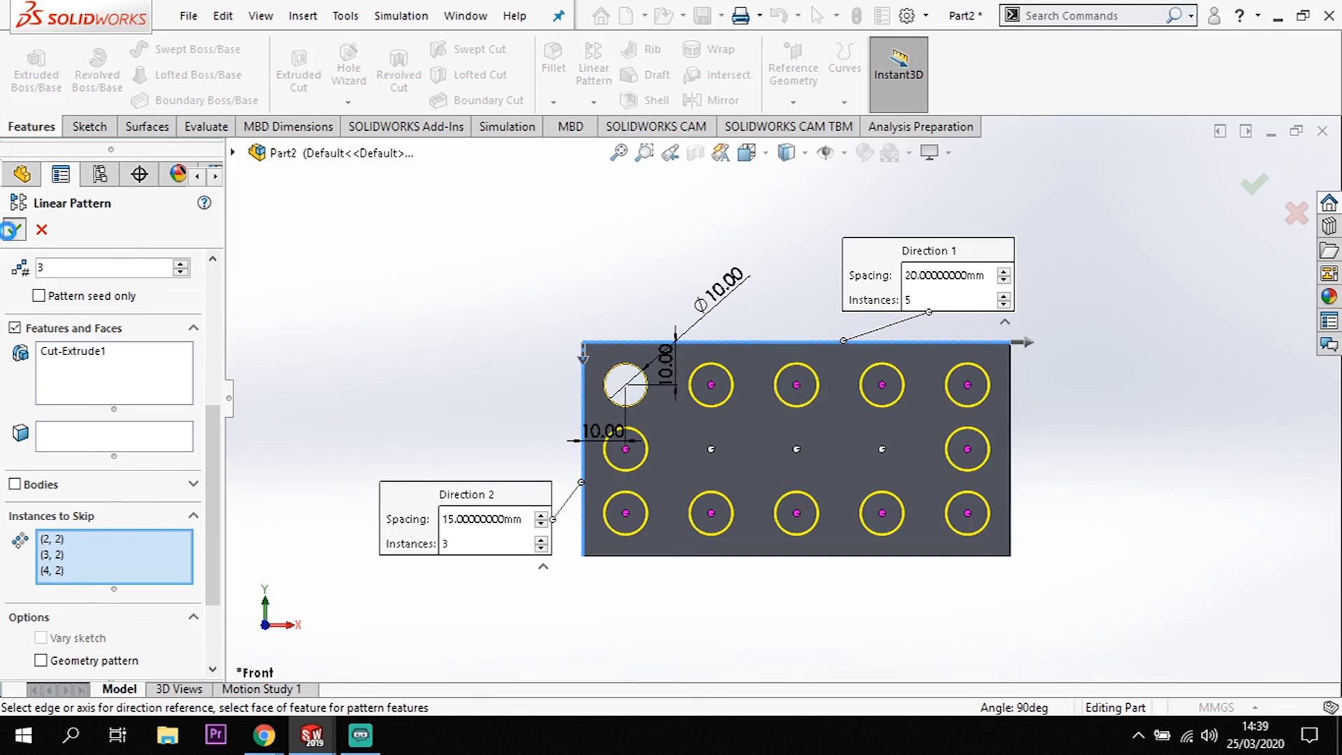
mouse_move(1153, 533)
middle_mouse_down()
mouse_move(1116, 374)
mouse_move(1144, 529)
middle_mouse_up()
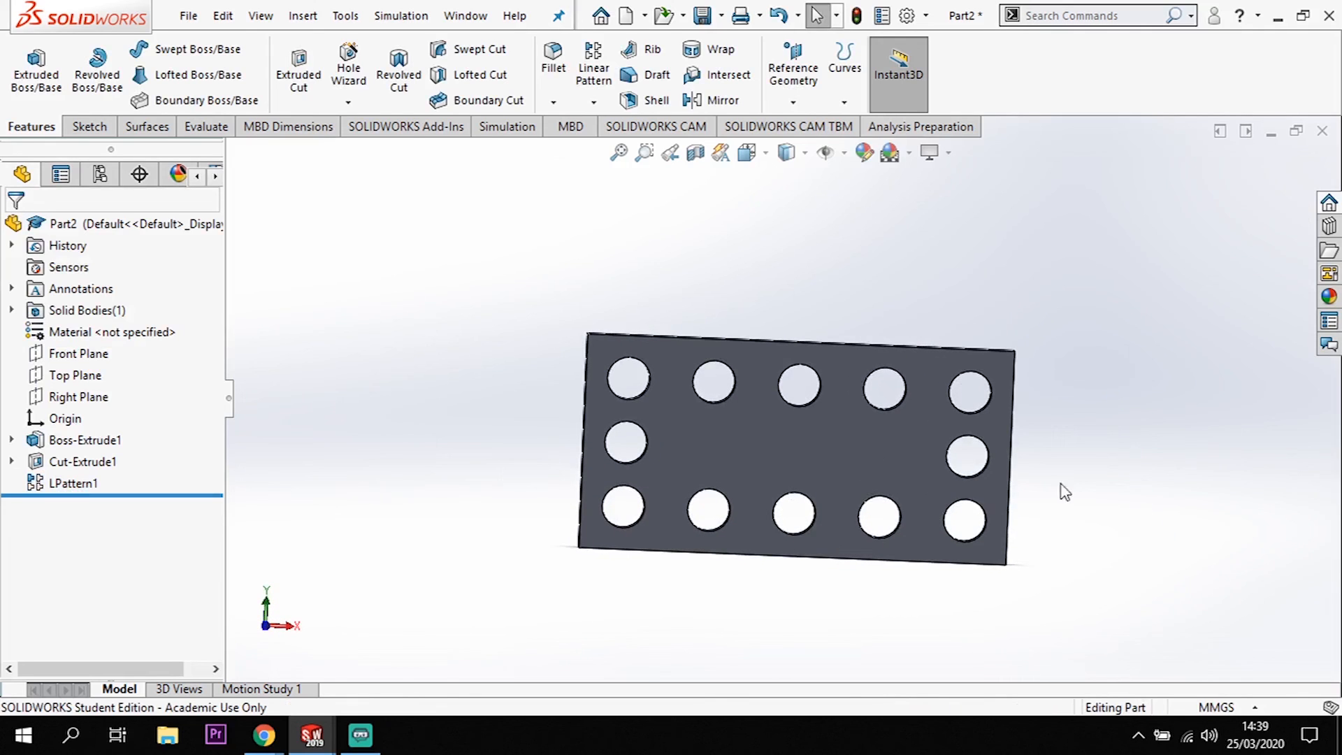
Edit the linear pattern to restore the plate's center hole by removing instance (3, 2) from the skipped instances
right_click(73, 483)
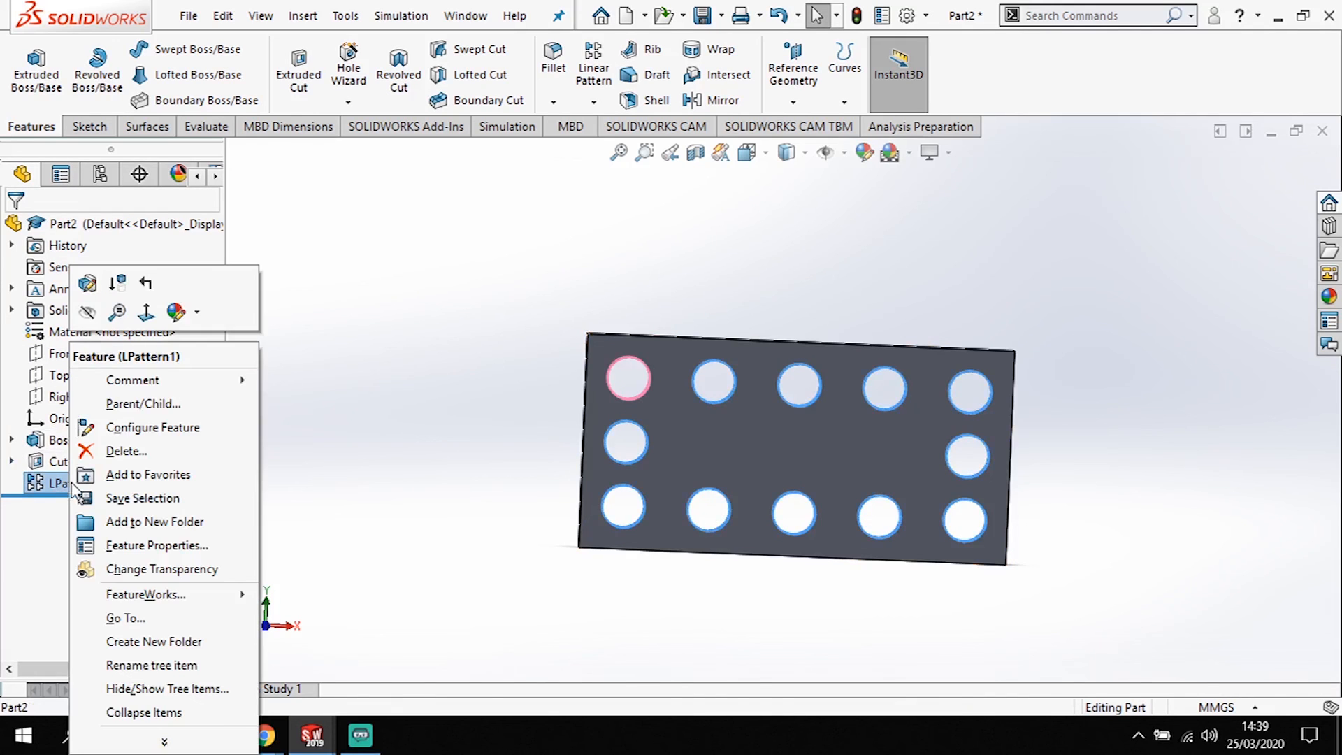
left_click(88, 283)
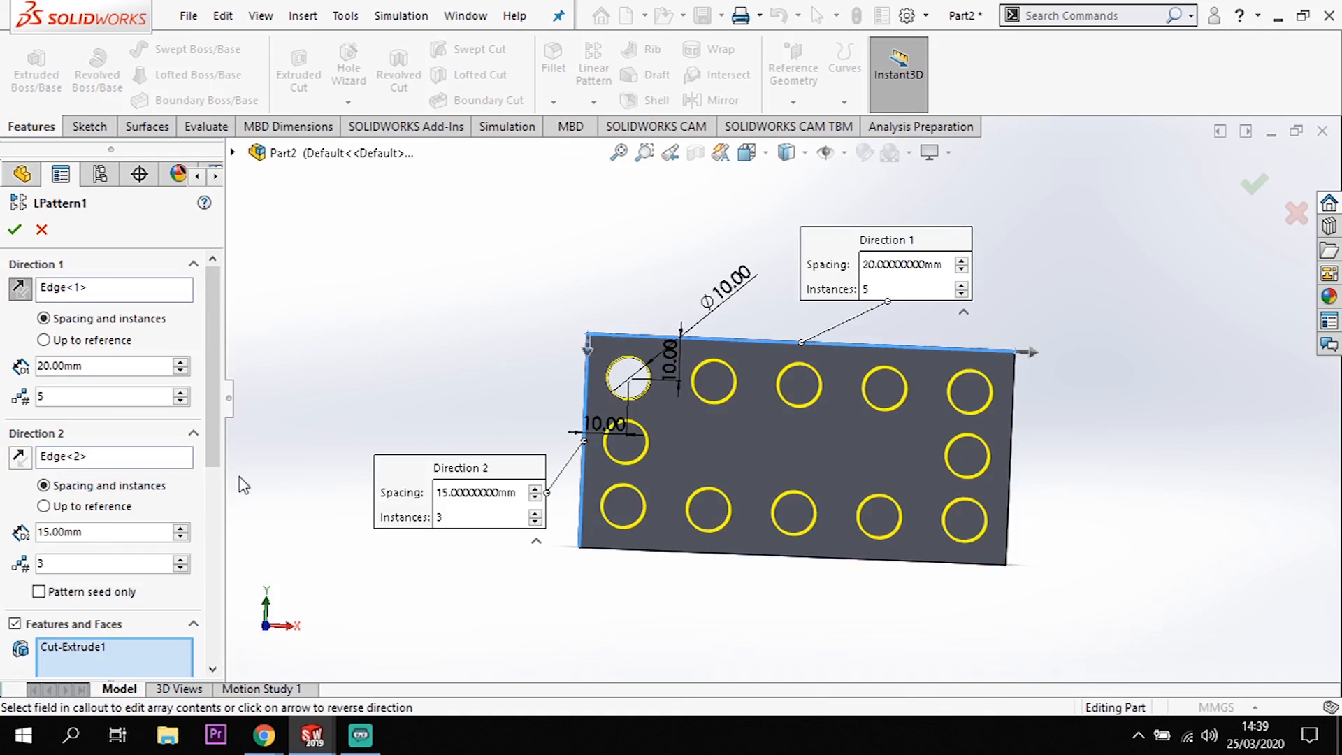
left_click_drag(213, 430, 204, 557)
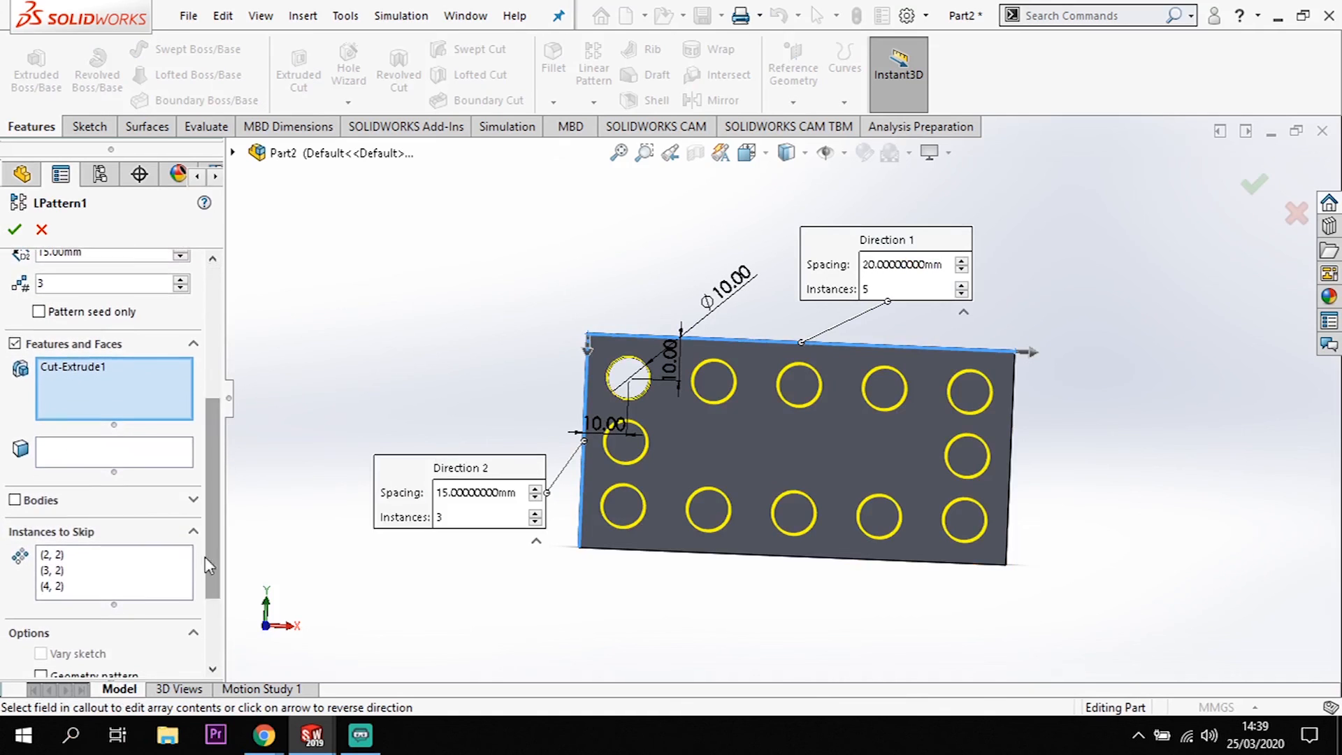
left_click(49, 571)
key("Delete")
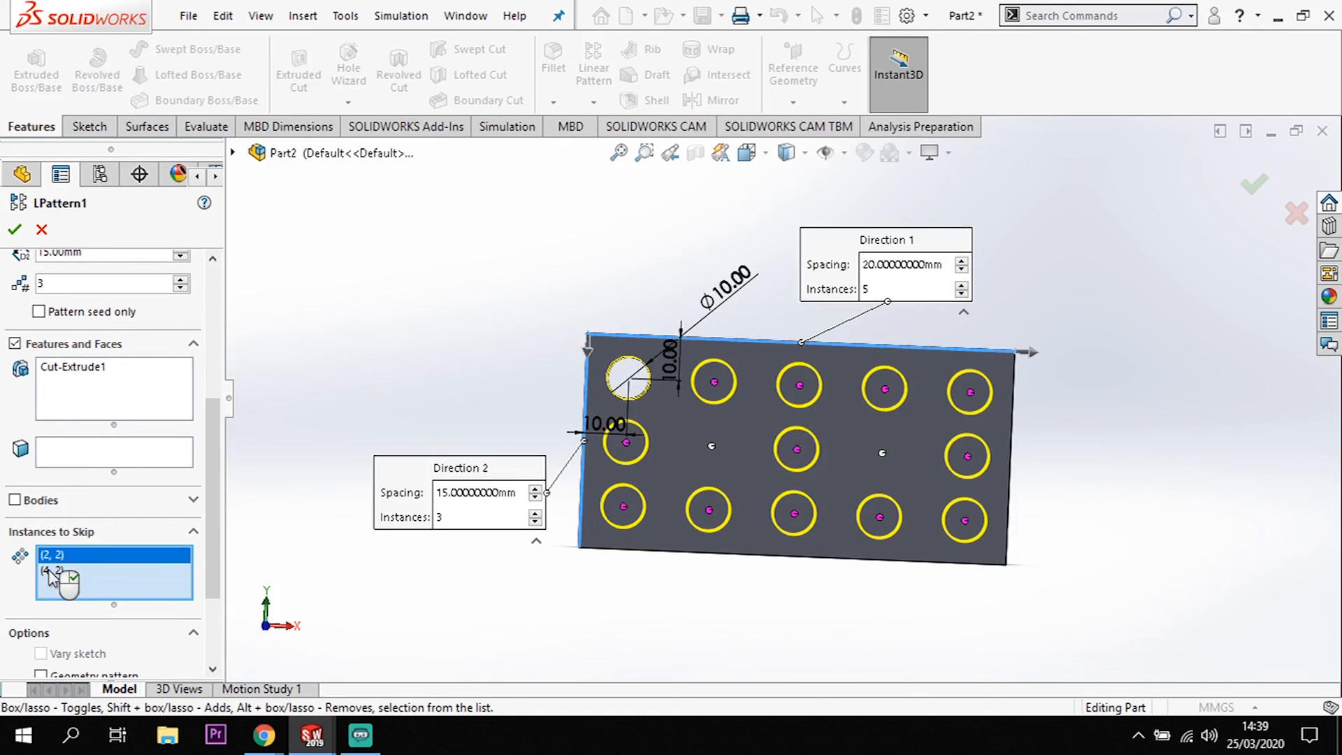
left_click_drag(211, 502, 227, 308)
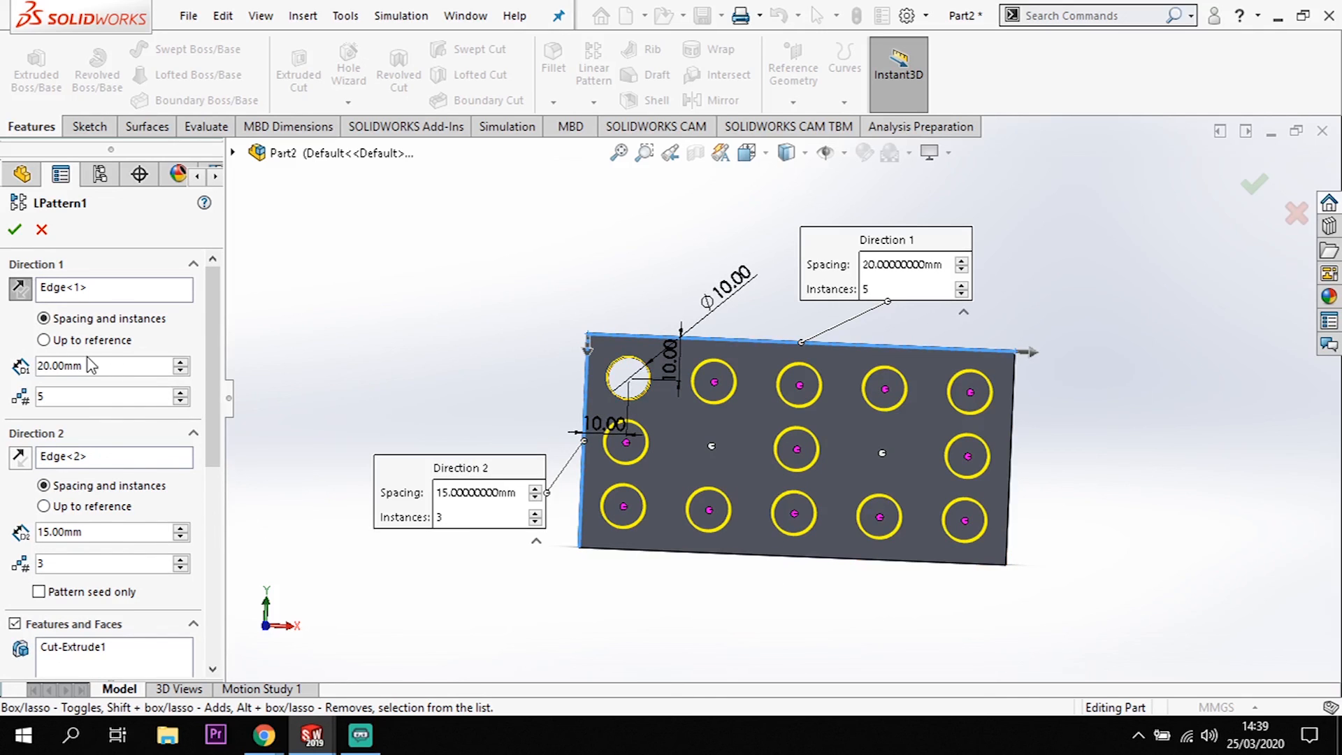
left_click(15, 230)
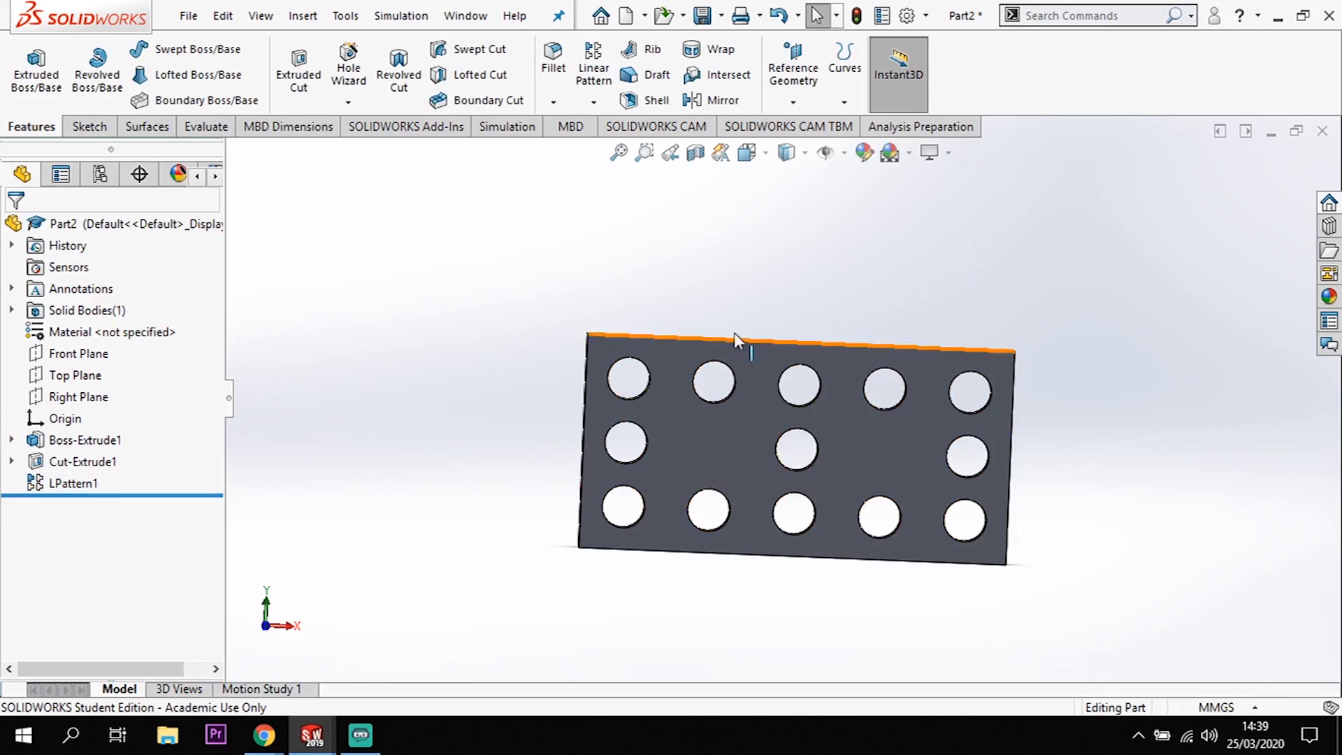
middle_click_drag(830, 560, 1050, 561)
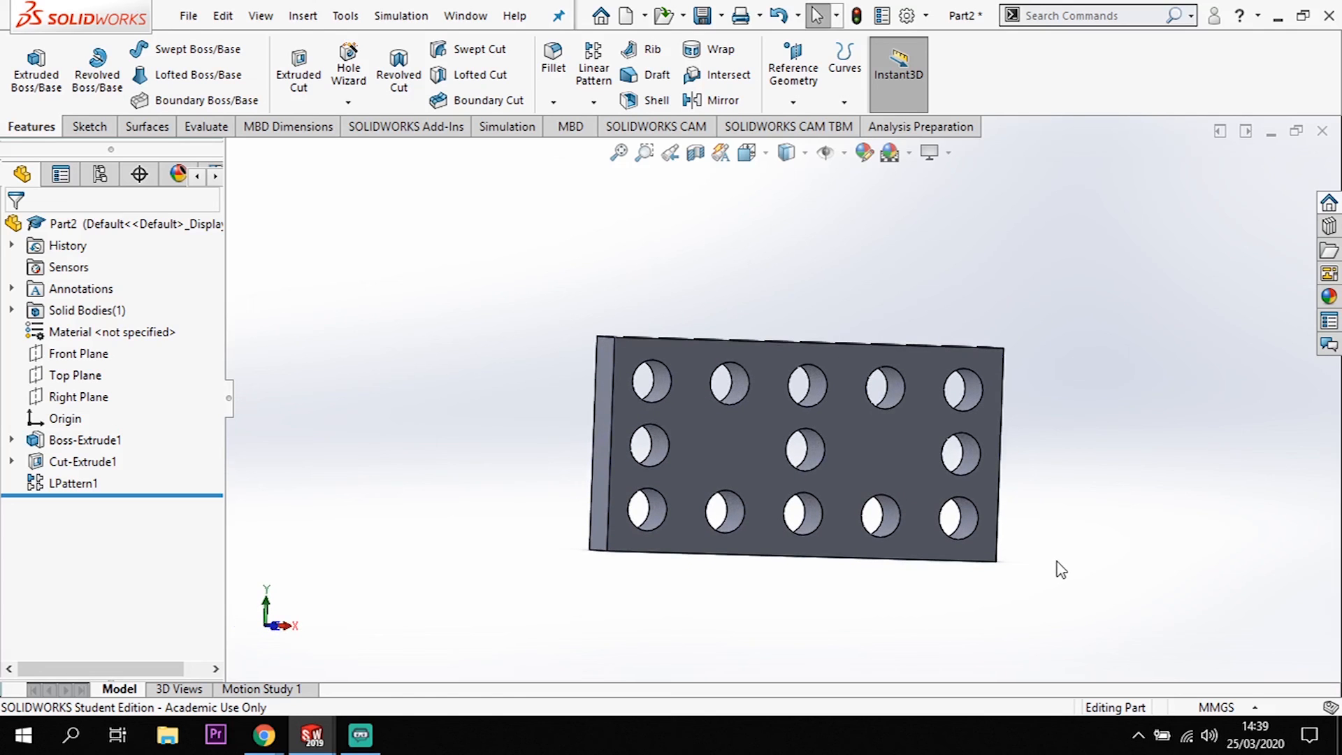
scroll(1057, 562, "down", 1)
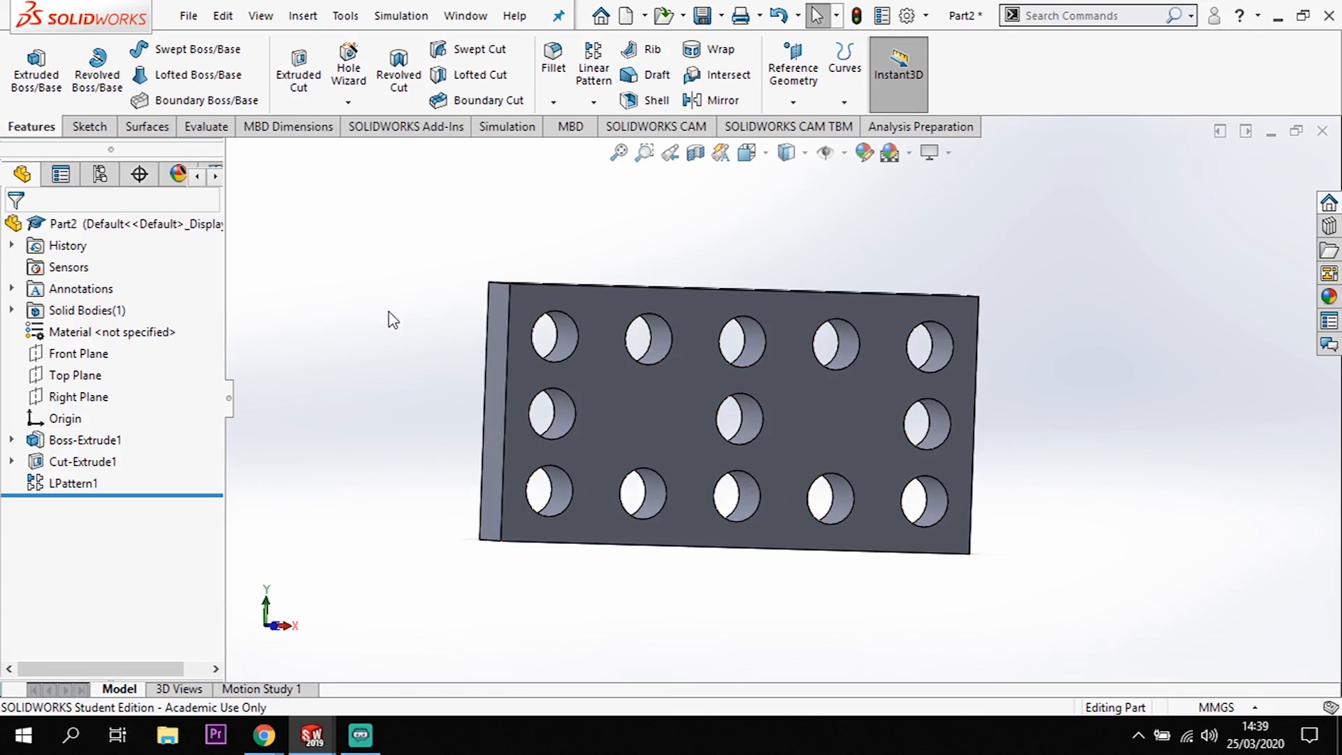